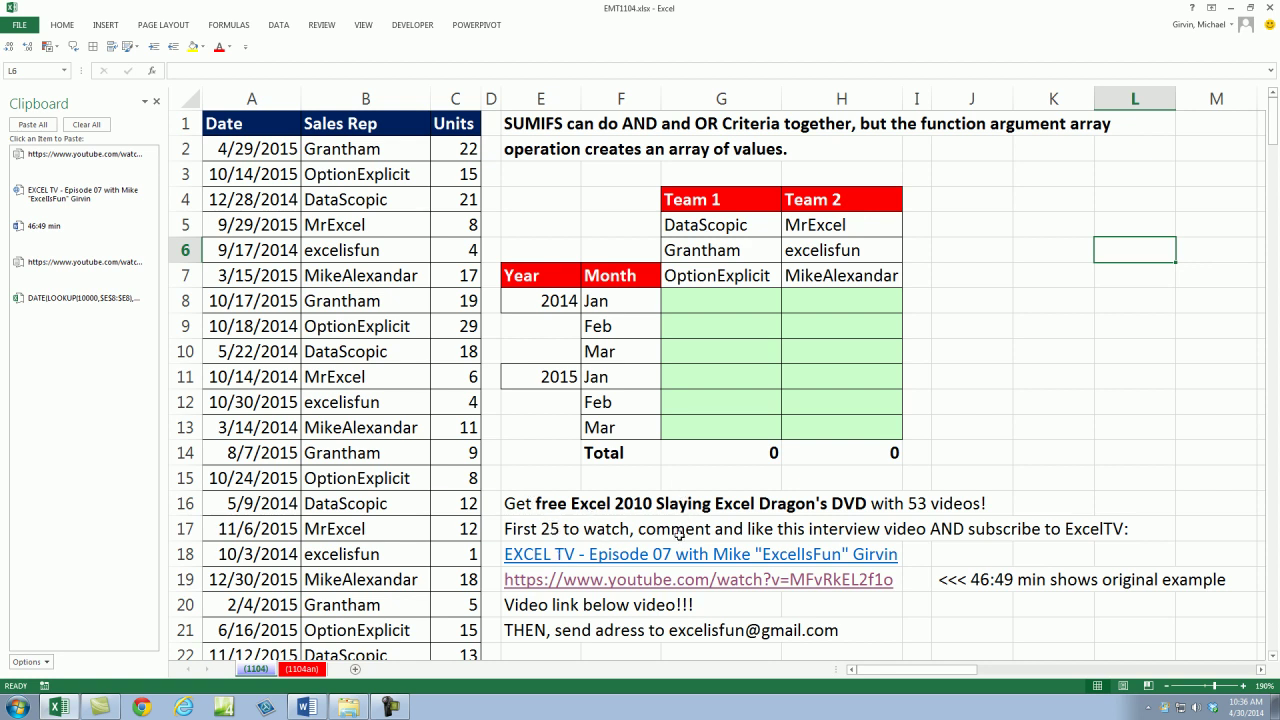
Capitalize the word "Like" in the interview video instructions in cell E17
{"action": "double_click", "coordinate": [582, 529]}
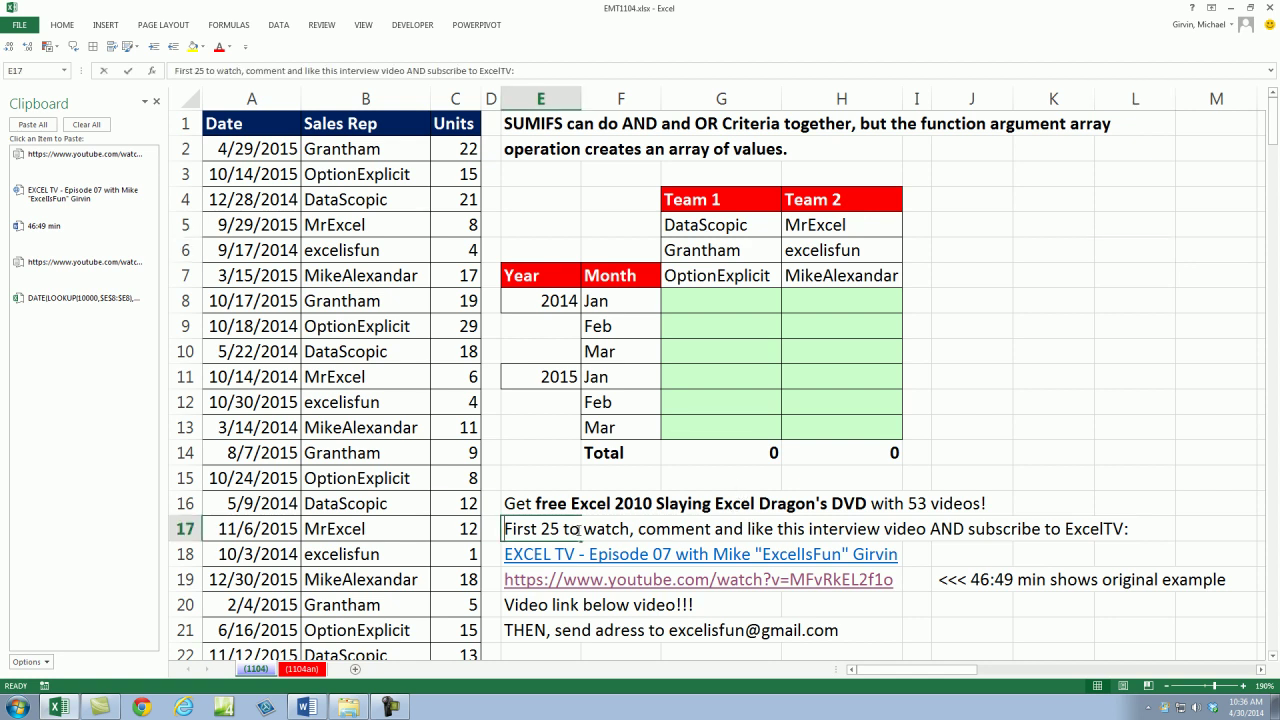
{"action": "left_click_drag", "start_coordinate": [747, 529], "coordinate": [754, 529]}
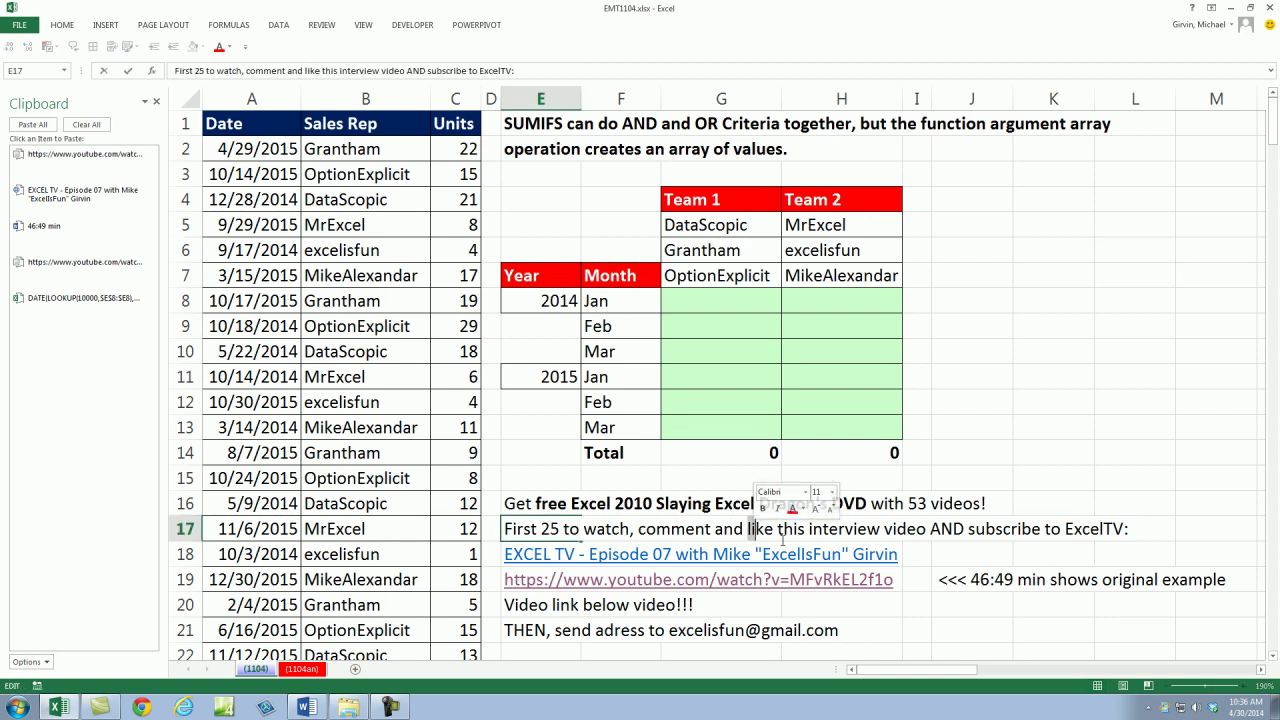
{"action": "type", "text": "L"}
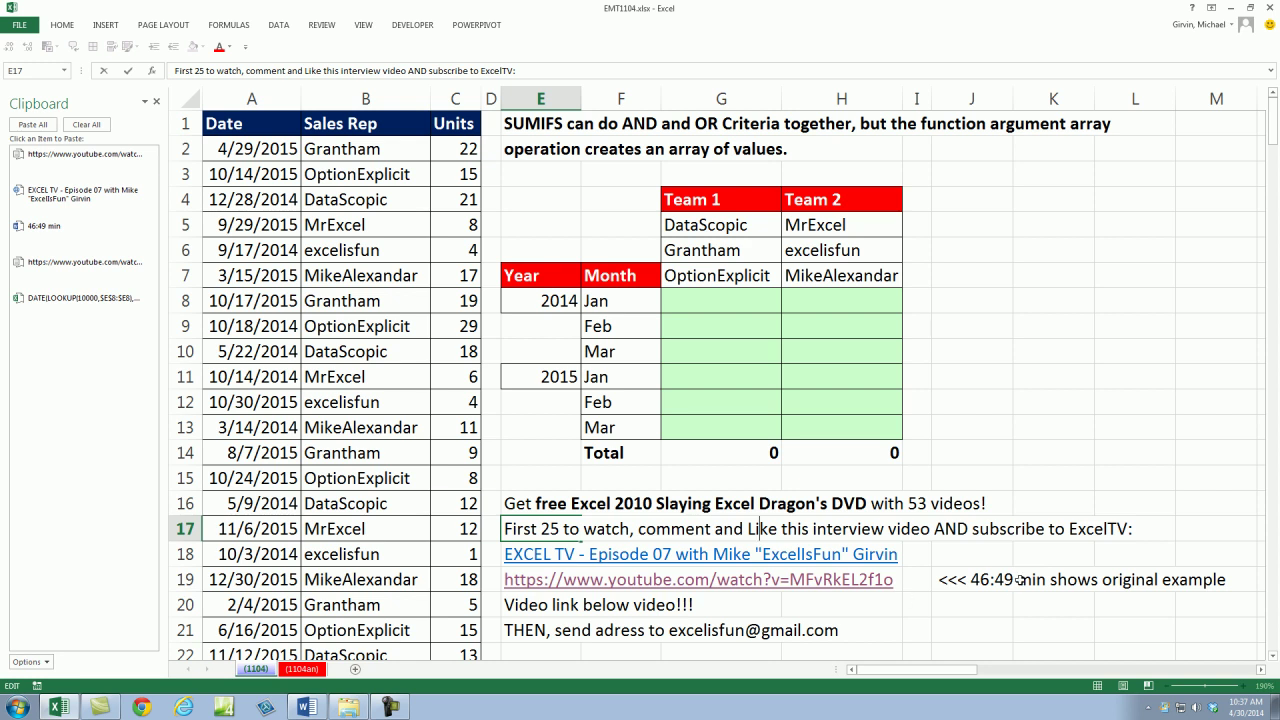
{"action": "left_click", "coordinate": [1008, 623]}
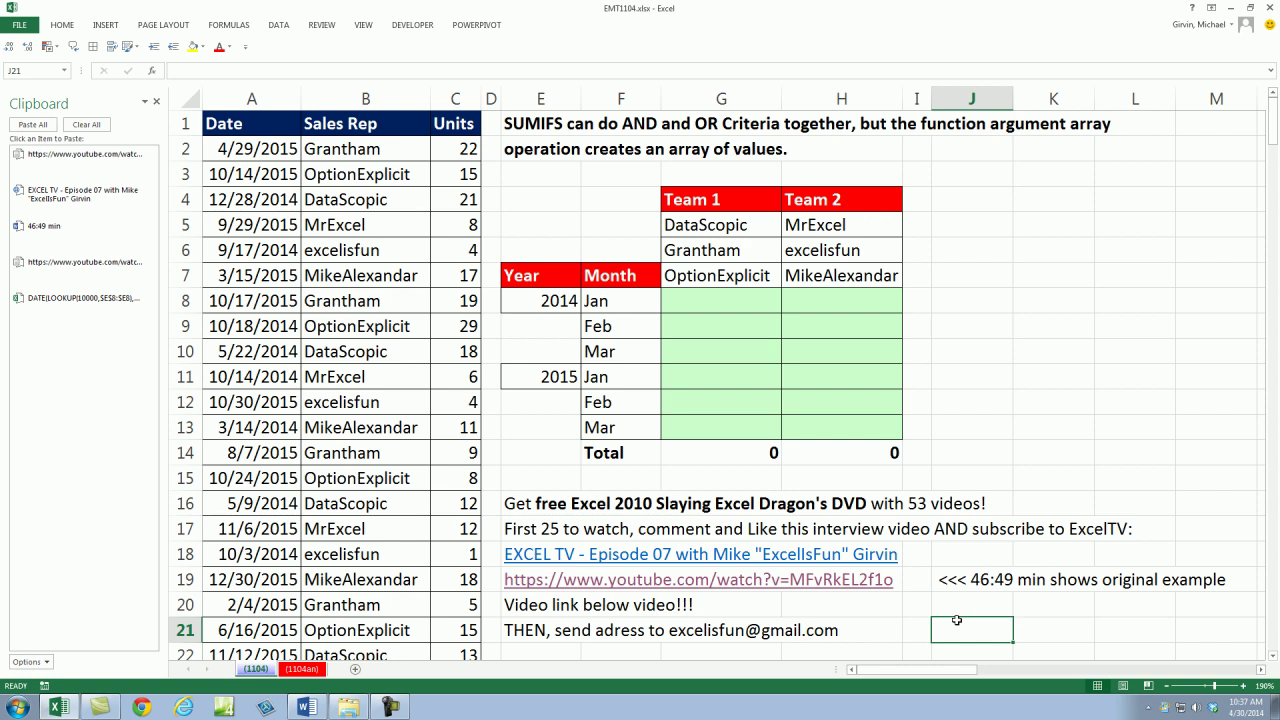
Correct the spelling of "adress" to "address" in the note in cell E21
{"action": "double_click", "coordinate": [547, 632]}
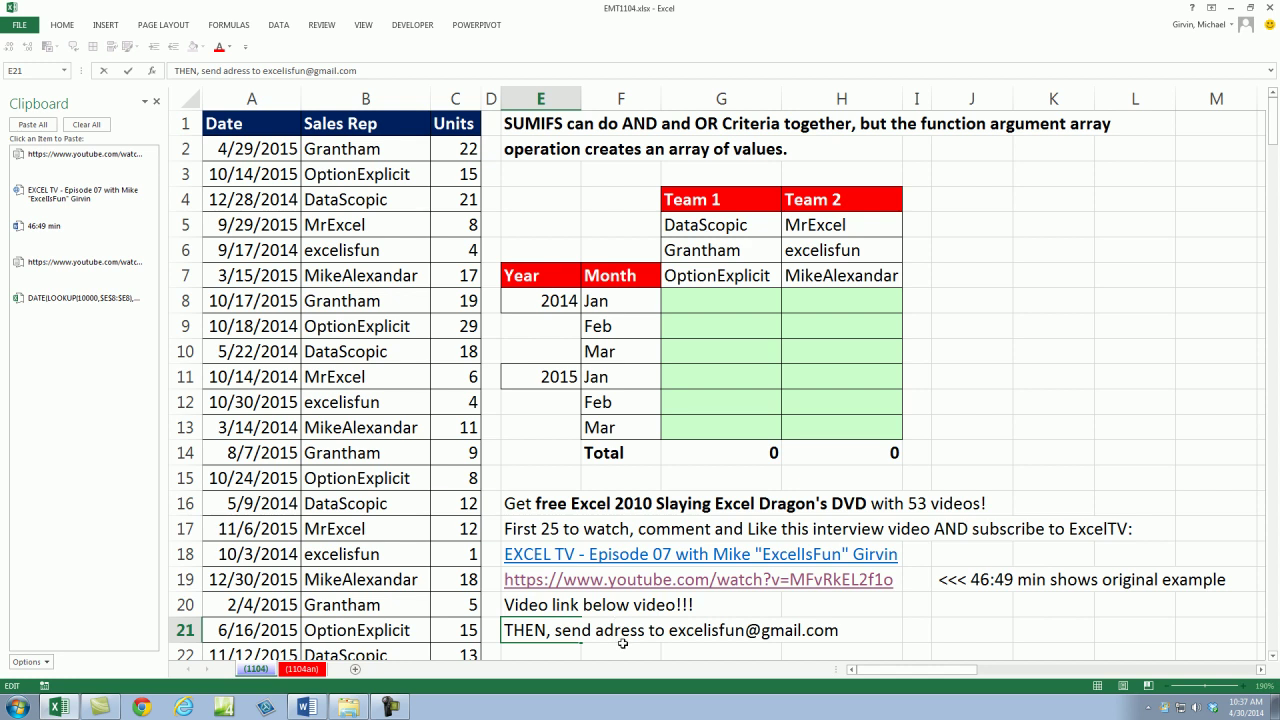
{"action": "type", "text": "d"}
{"action": "left_click", "coordinate": [966, 634]}
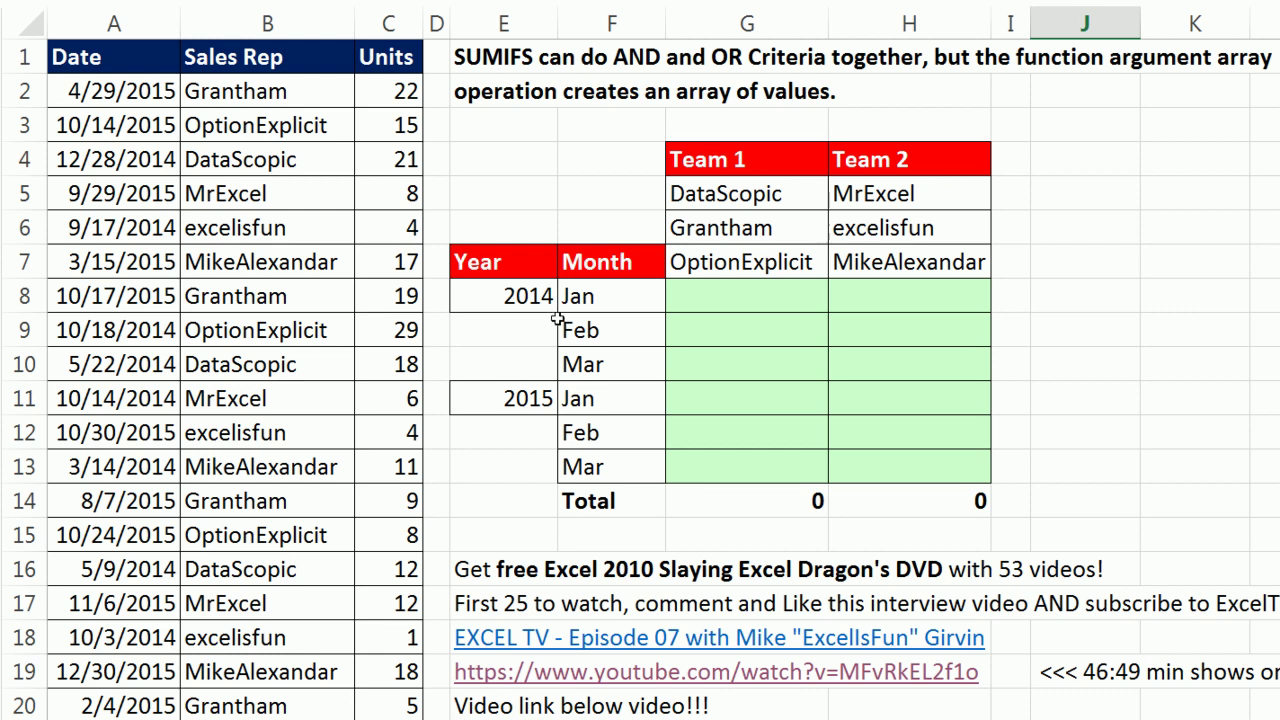
{"action": "left_click", "coordinate": [707, 296]}
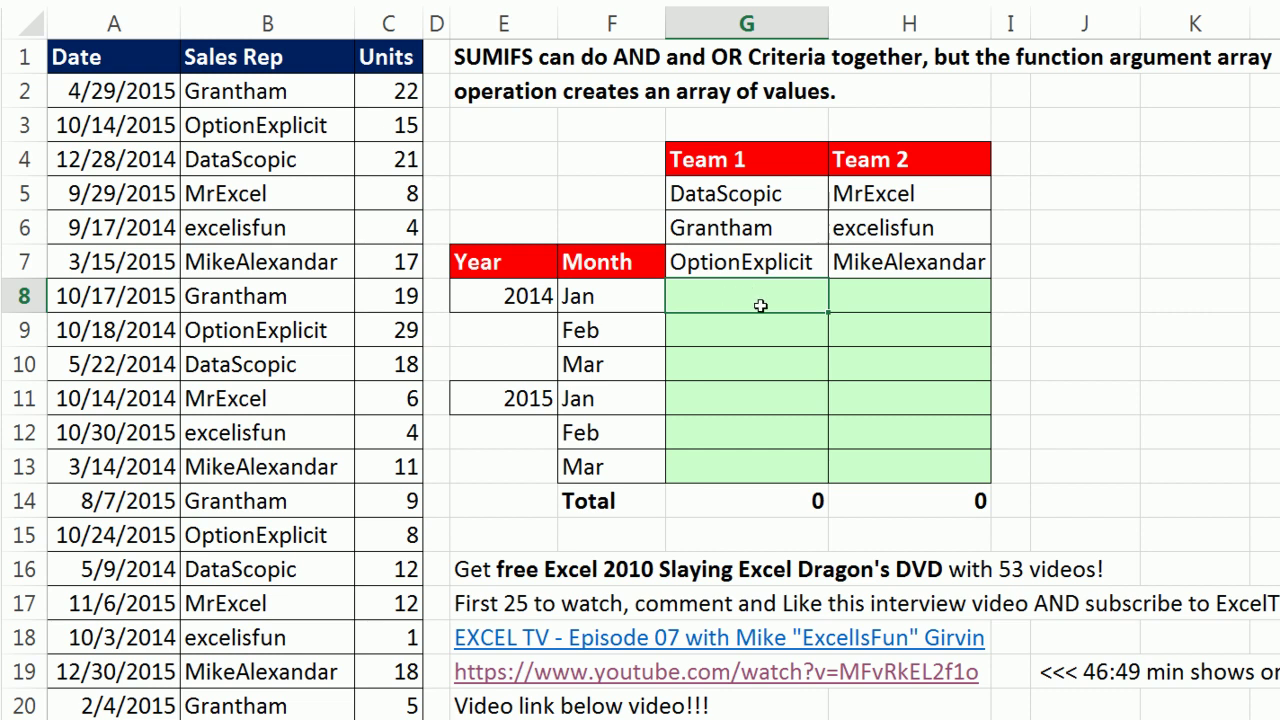
{"action": "mouse_move", "coordinate": [745, 294]}
{"action": "left_mouse_down"}
{"action": "mouse_move", "coordinate": [757, 464]}
{"action": "mouse_move", "coordinate": [886, 471]}
{"action": "left_mouse_up"}
{"action": "left_click", "coordinate": [705, 292]}
{"action": "left_click", "coordinate": [706, 334]}
{"action": "left_click", "coordinate": [707, 366]}
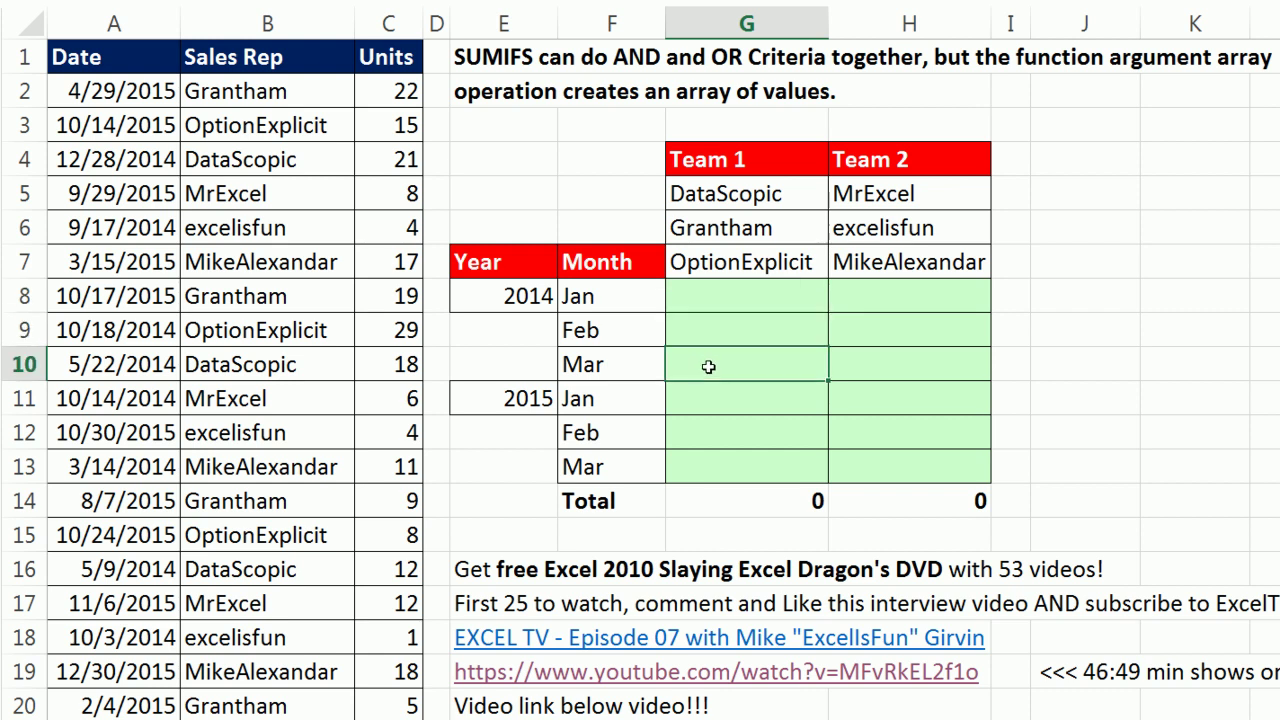
{"action": "left_click", "coordinate": [503, 294]}
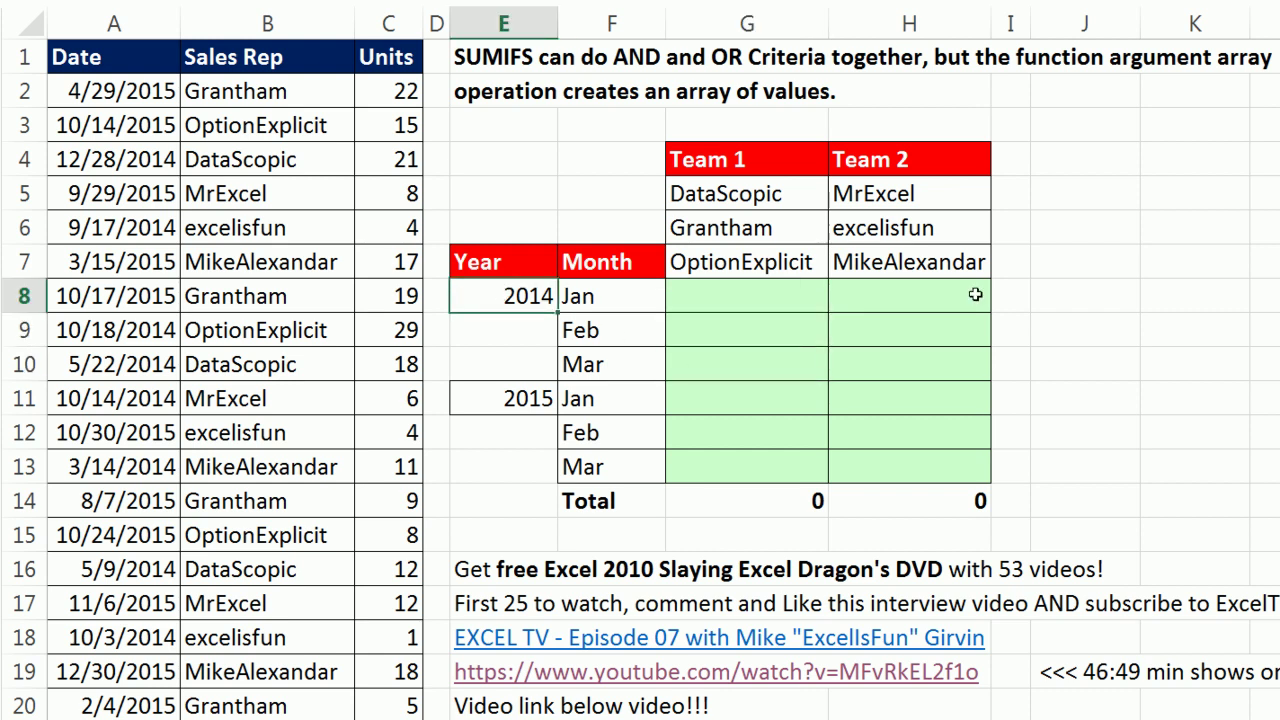
{"action": "left_click_drag", "start_coordinate": [892, 290], "coordinate": [895, 358]}
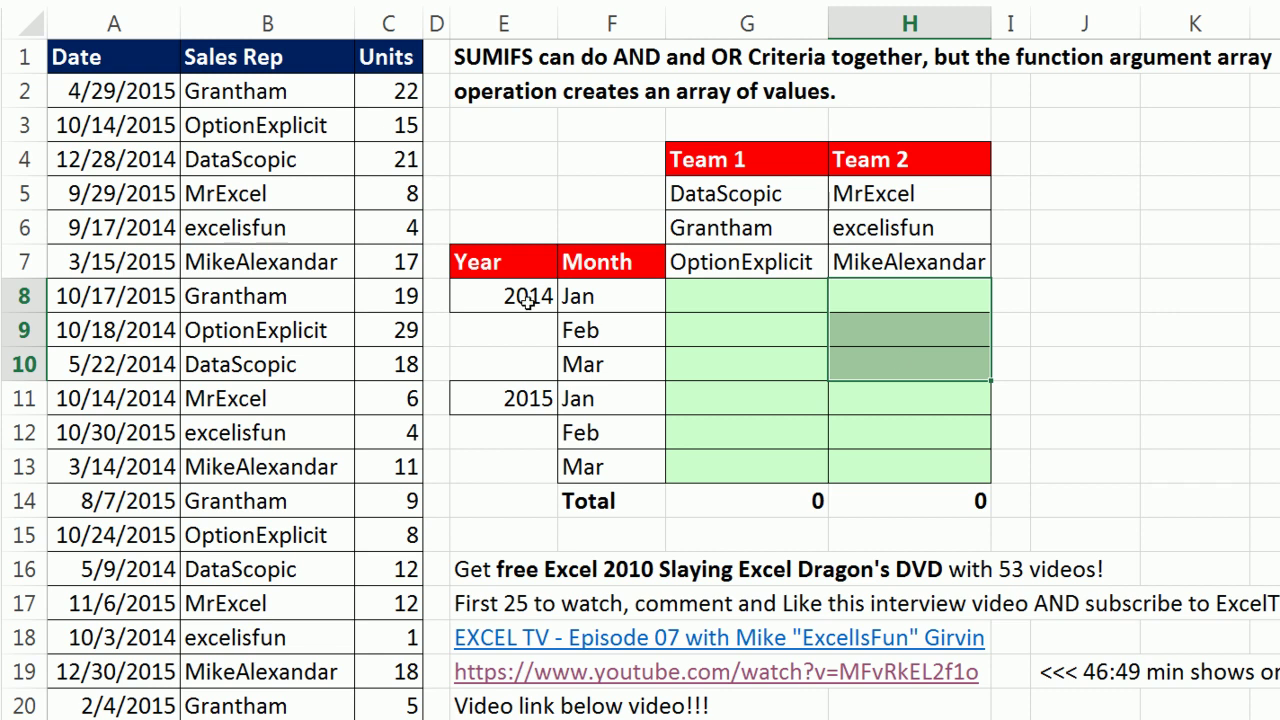
Fill G8:H10 with the year 2014 and G11:H13 with the year 2015
{"action": "left_click_drag", "start_coordinate": [718, 292], "coordinate": [909, 357]}
{"action": "type", "text": "2014"}
{"action": "key", "text": "ctrl+Return"}
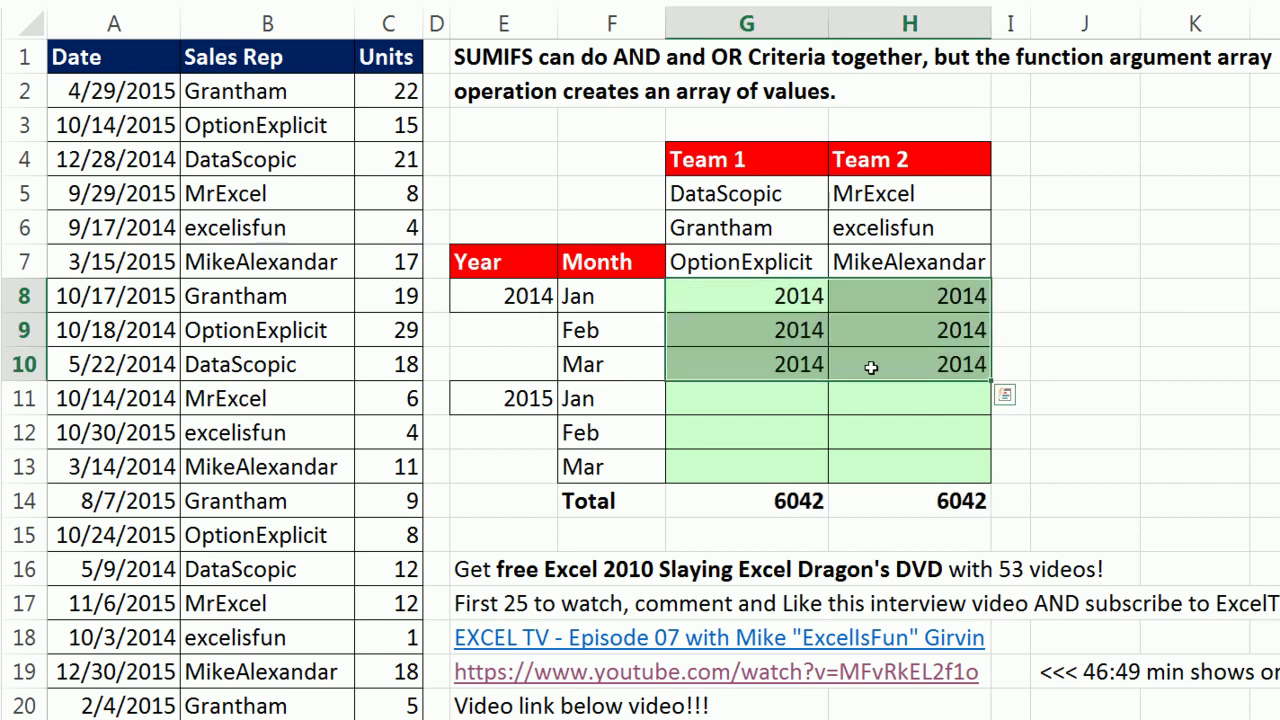
{"action": "left_click_drag", "start_coordinate": [694, 410], "coordinate": [890, 471]}
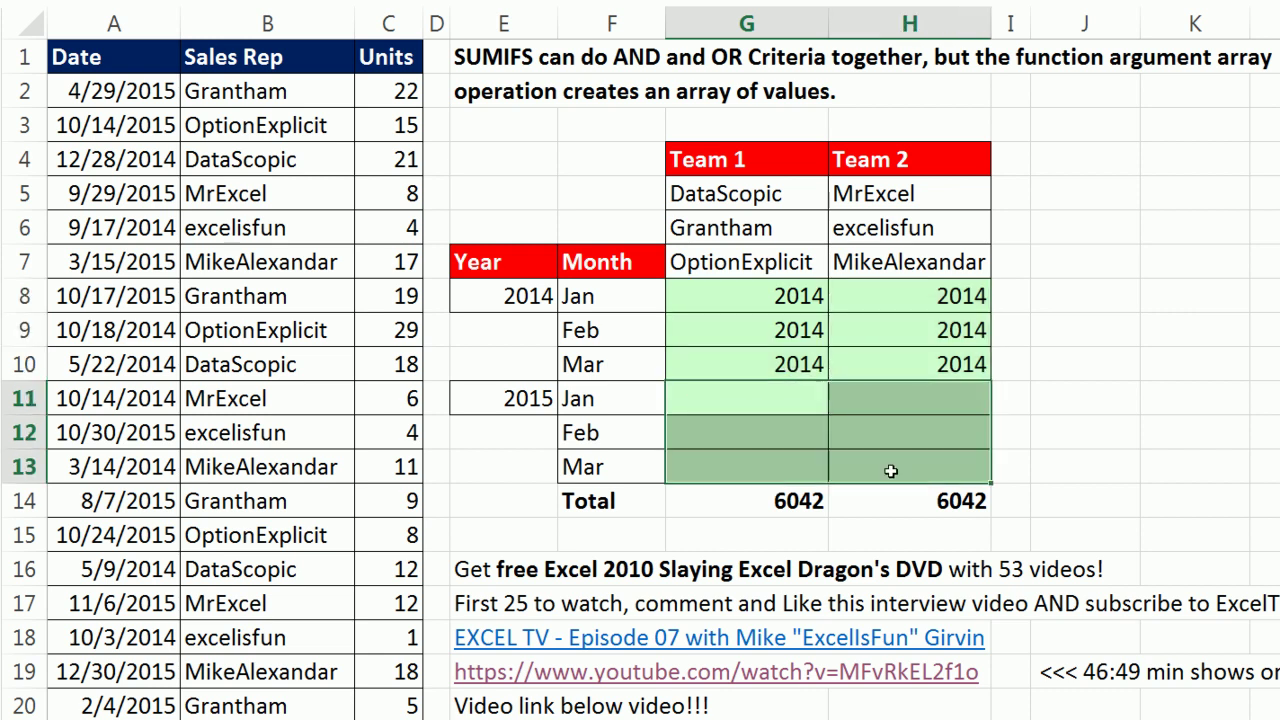
{"action": "type", "text": "2015"}
{"action": "key", "text": "ctrl+Return"}
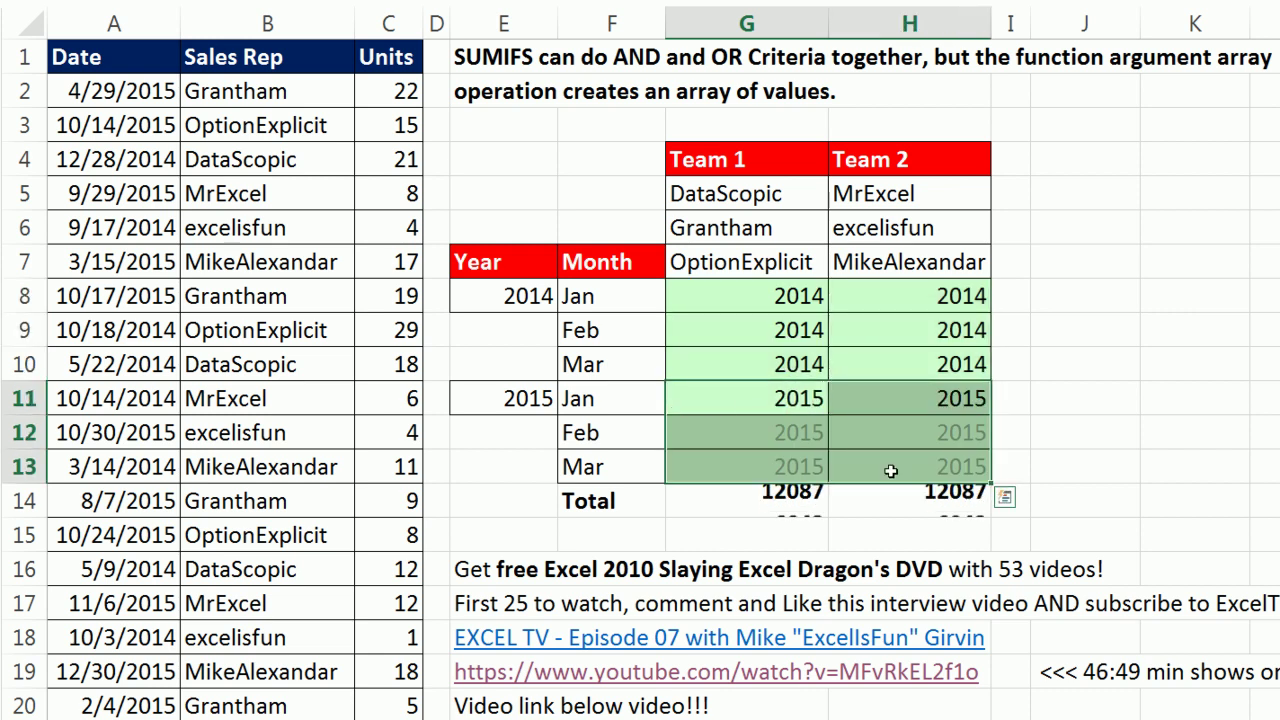
Clear the typed years from the green report range G8:H13
{"action": "left_click_drag", "start_coordinate": [785, 289], "coordinate": [914, 466]}
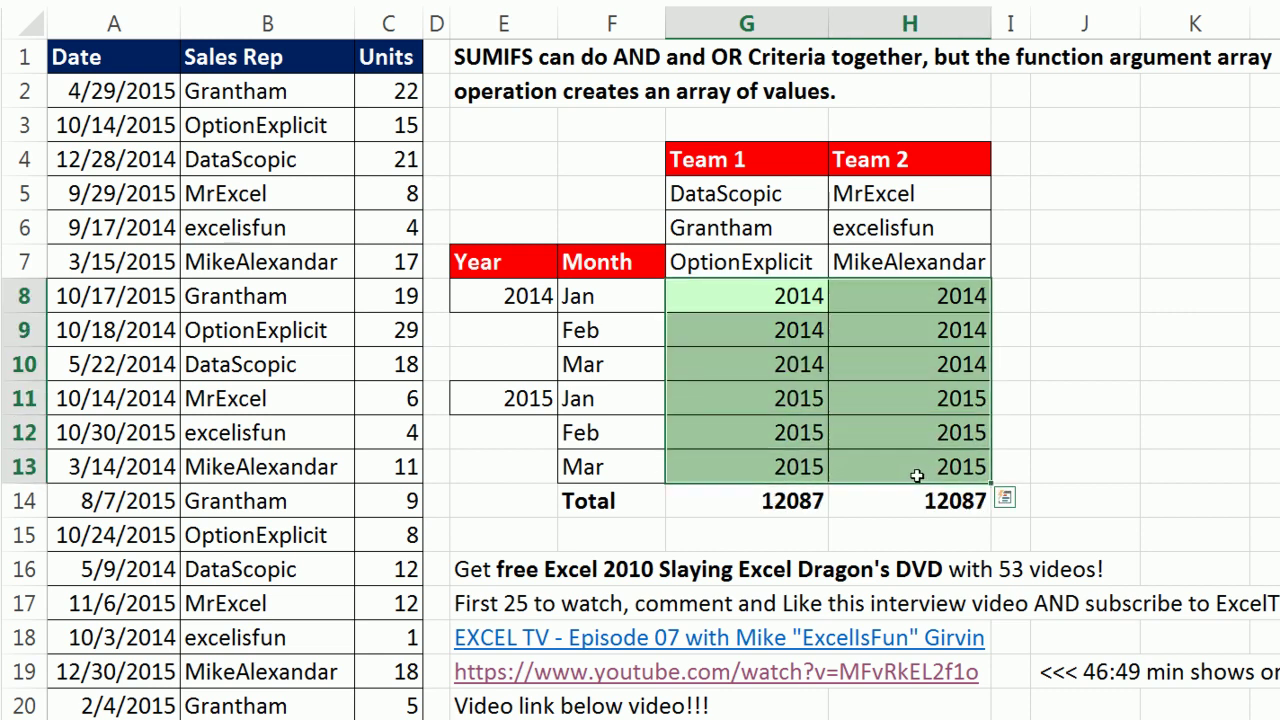
{"action": "key", "text": "Delete"}
{"action": "left_click", "coordinate": [725, 307]}
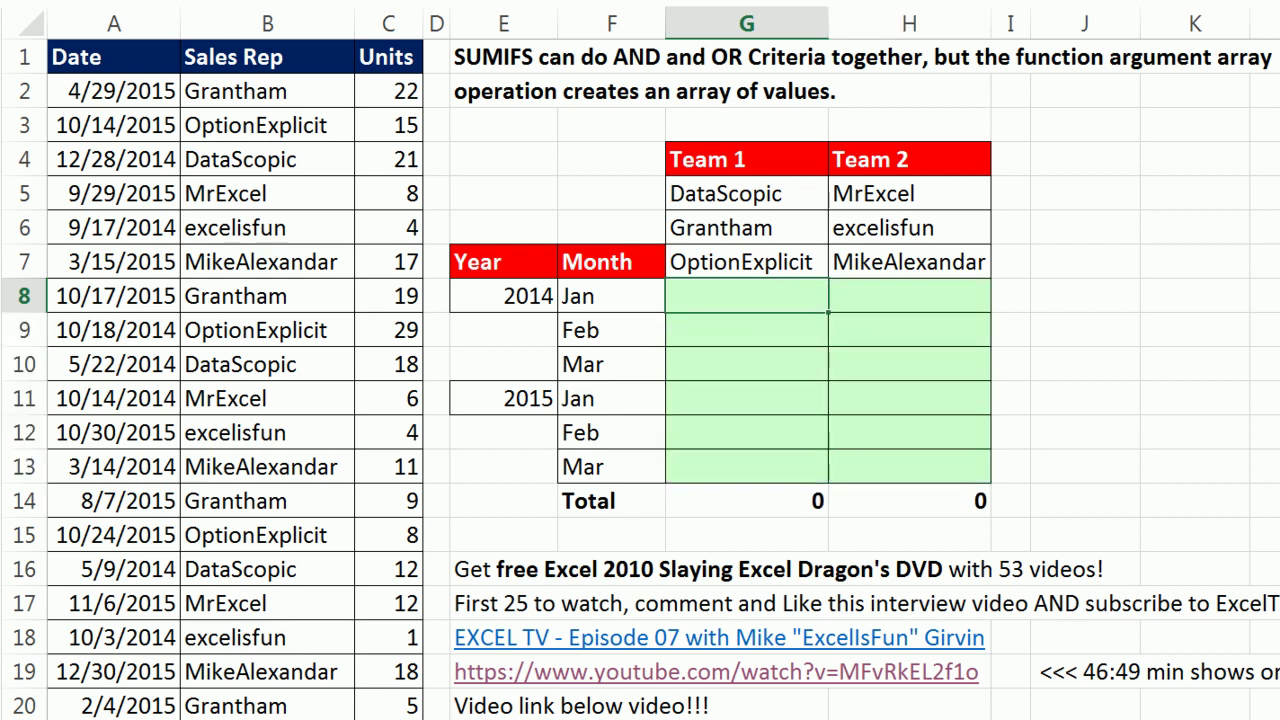
{"action": "left_click", "coordinate": [520, 297]}
{"action": "left_click", "coordinate": [514, 330]}
{"action": "left_click", "coordinate": [509, 372]}
{"action": "left_click", "coordinate": [528, 298]}
{"action": "left_click", "coordinate": [522, 335]}
{"action": "left_click", "coordinate": [522, 365]}
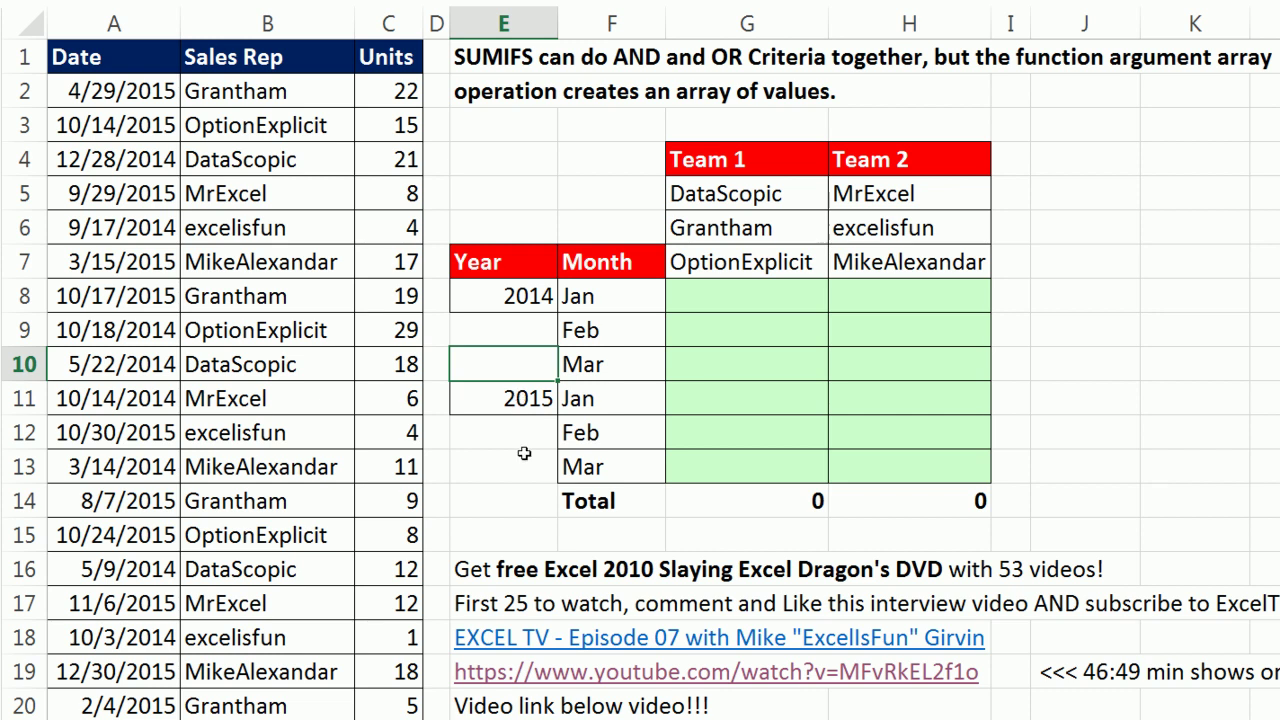
Start a LOOKUP formula in G8 with lookup value 10000 and the range E8:E8 as lookup vector
{"action": "left_click", "coordinate": [723, 291]}
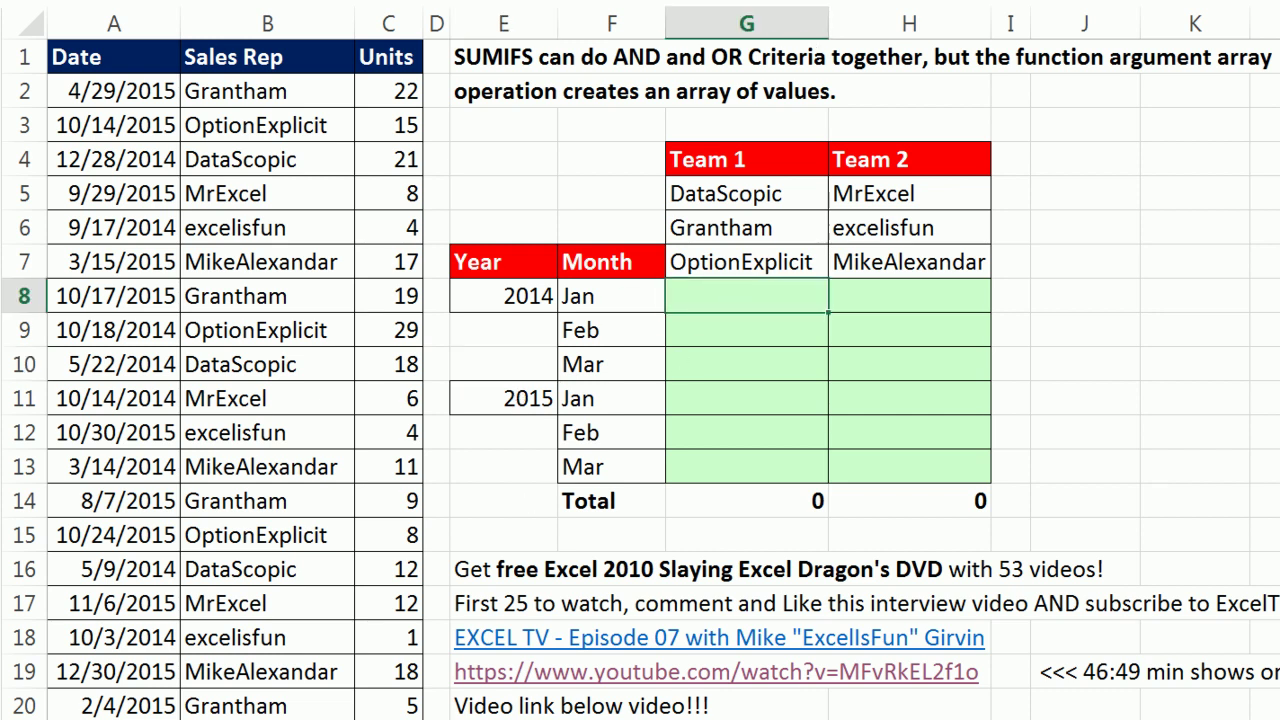
{"action": "type", "text": "=lookup"}
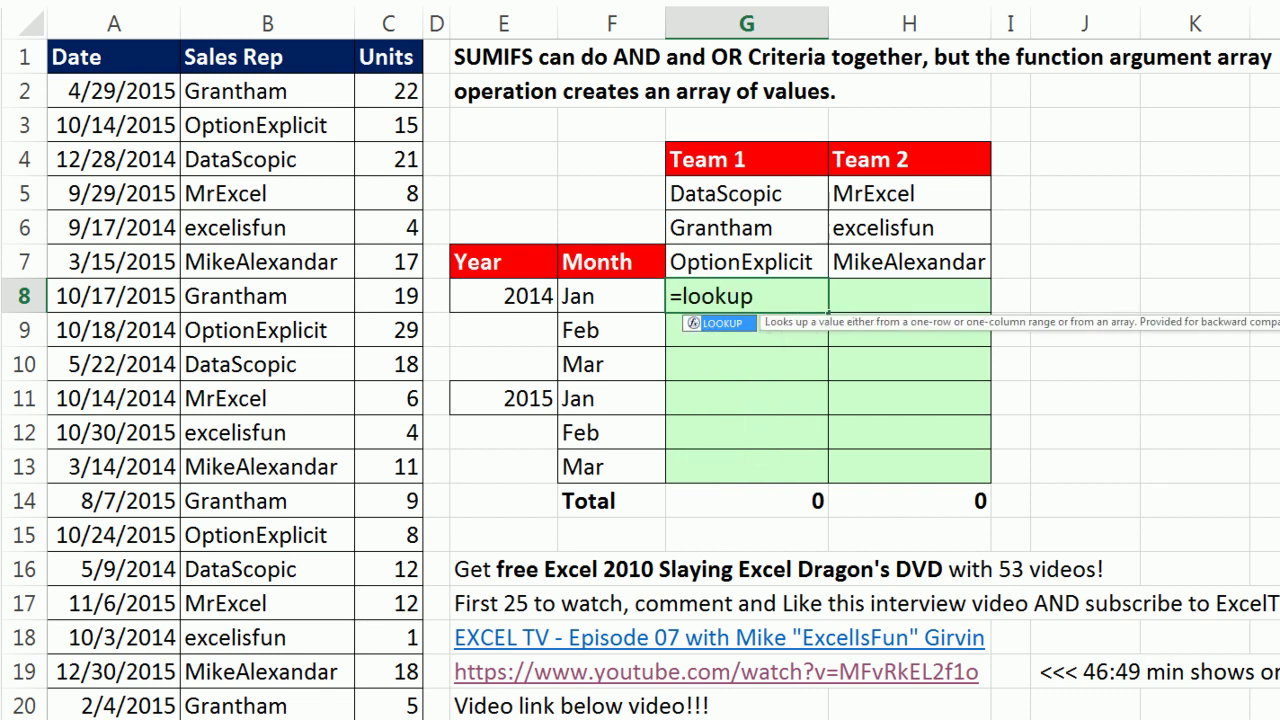
{"action": "key", "text": "Tab"}
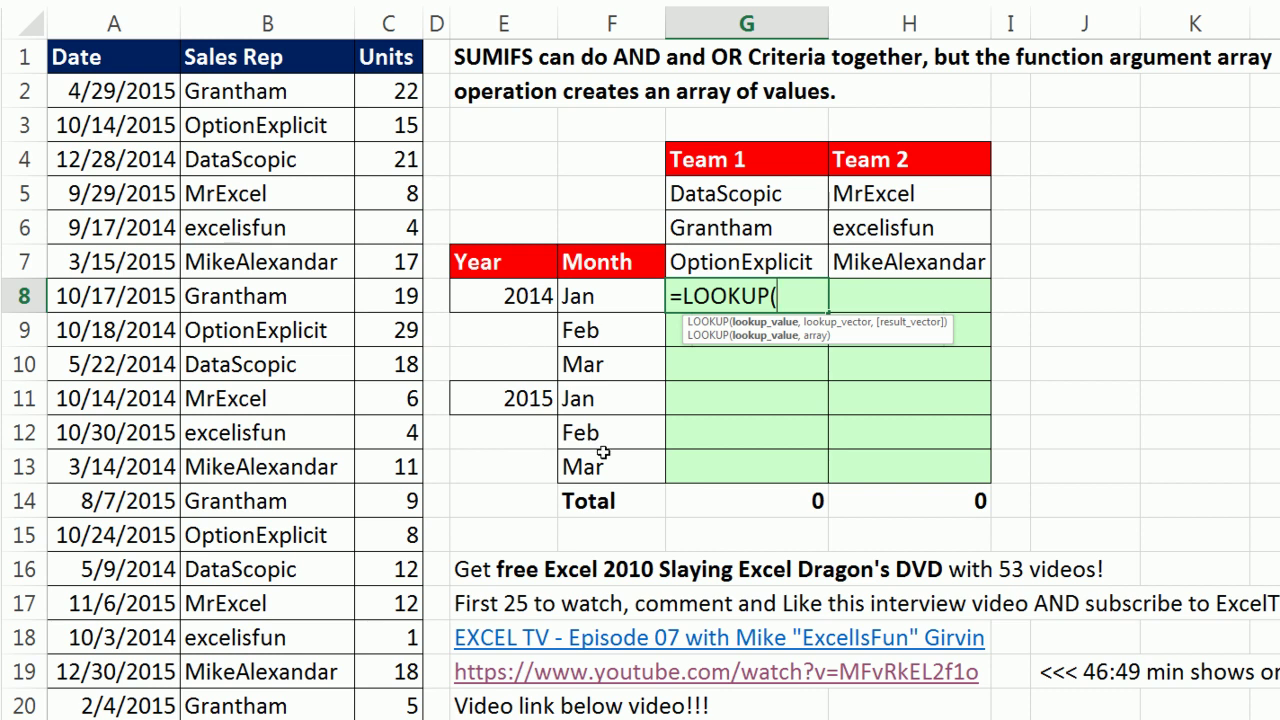
{"action": "type", "text": "10000"}
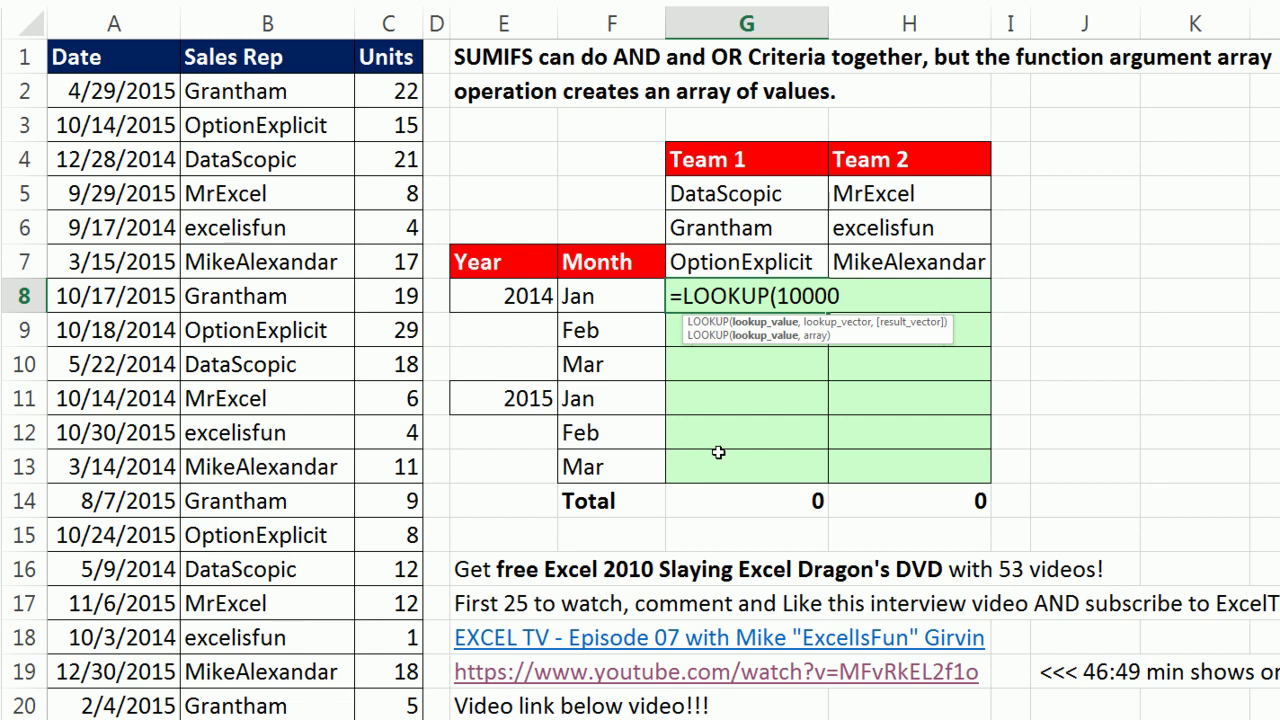
{"action": "type", "text": ","}
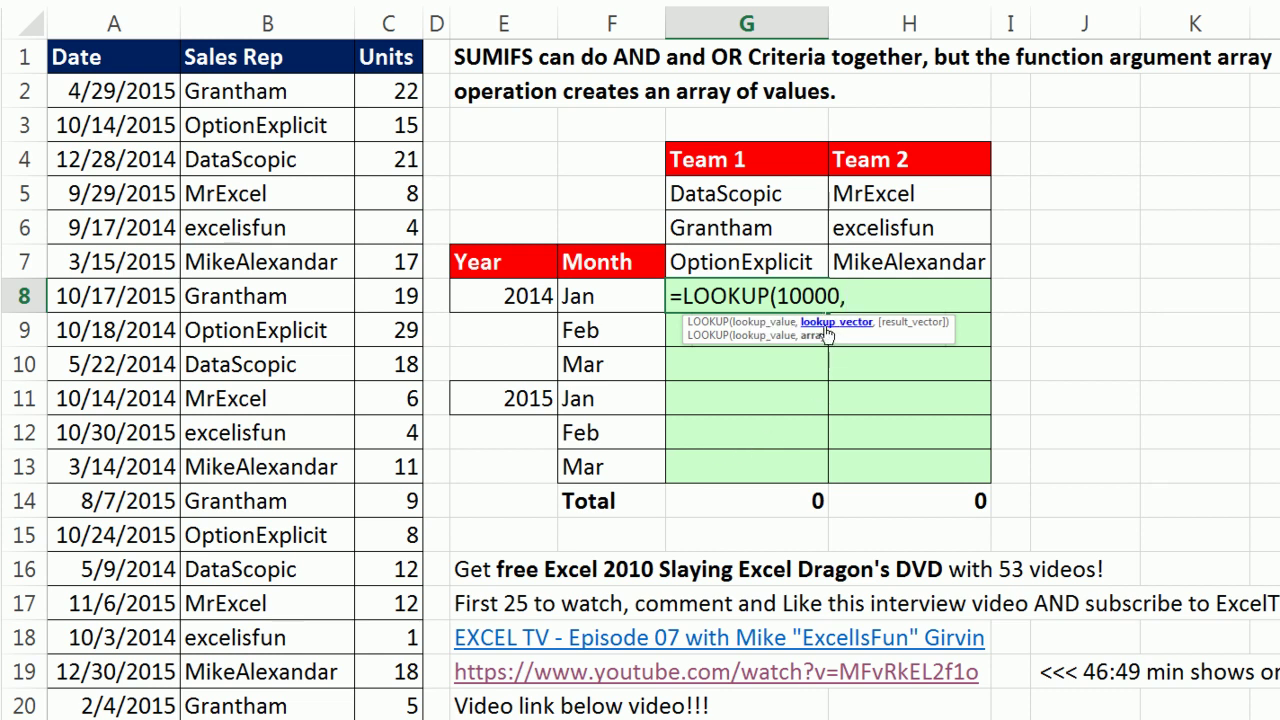
{"action": "left_click", "coordinate": [500, 297]}
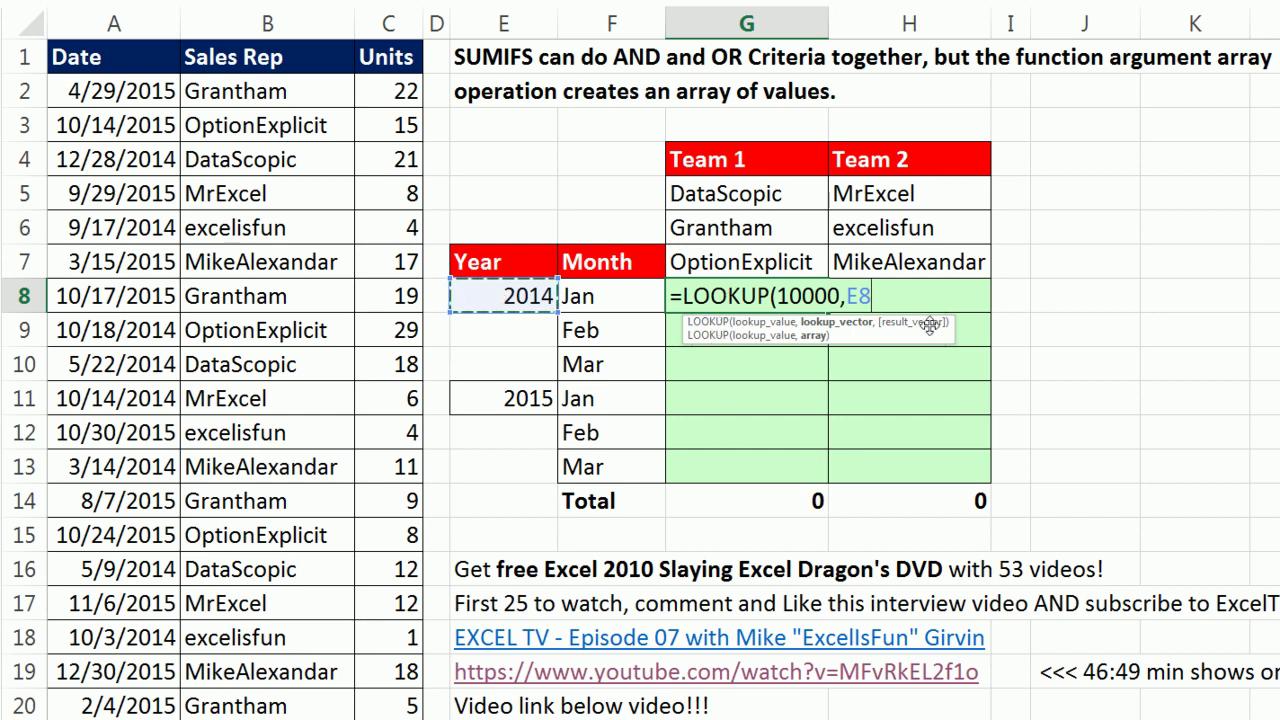
{"action": "type", "text": ":E8"}
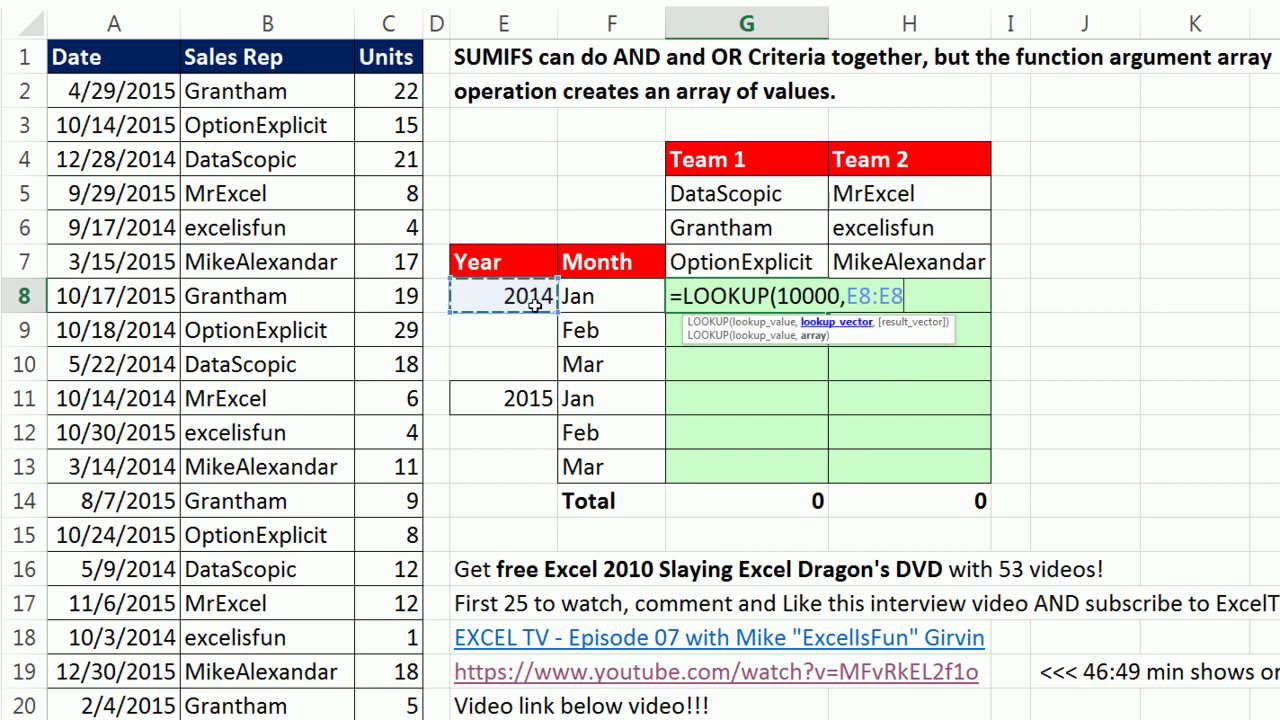
Make the LOOKUP range expandable as $E$8:$E8 and enter the formula in G8
{"action": "left_click", "coordinate": [852, 296]}
{"action": "key", "text": "F4"}
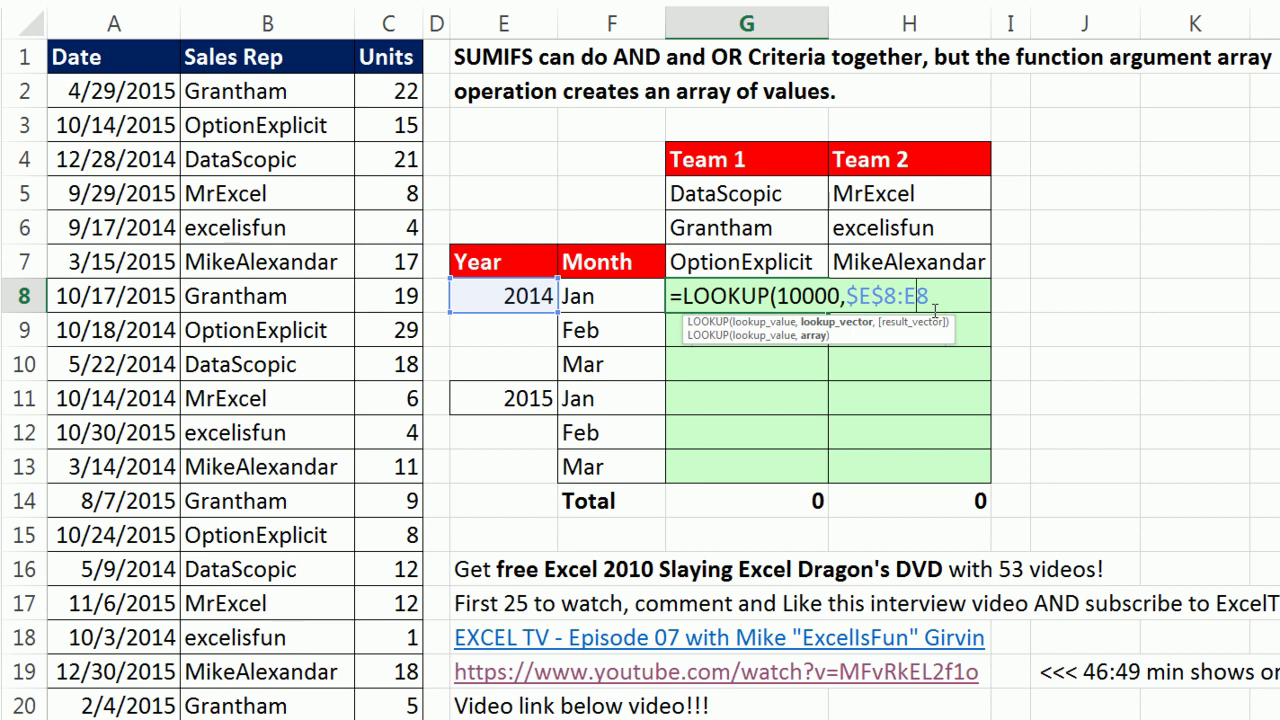
{"action": "key", "text": "F4"}
{"action": "key", "text": "F4"}
{"action": "key", "text": "F4"}
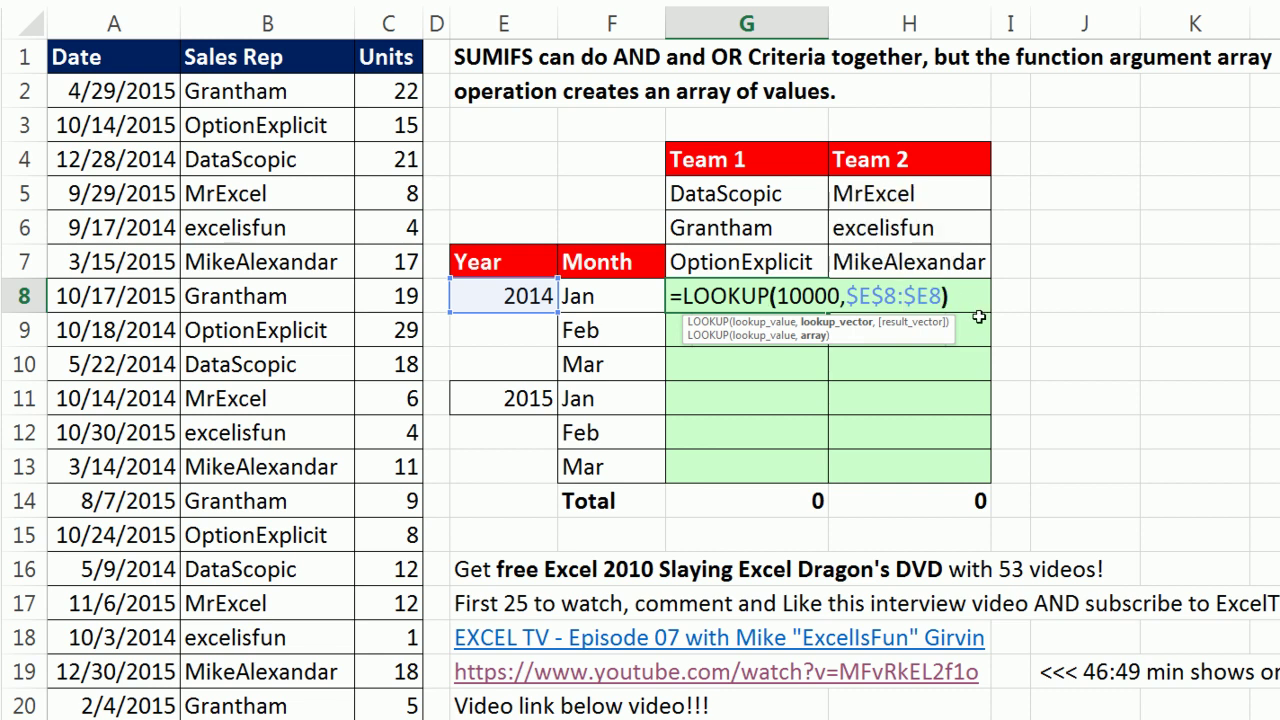
{"action": "key", "text": "ctrl+Return"}
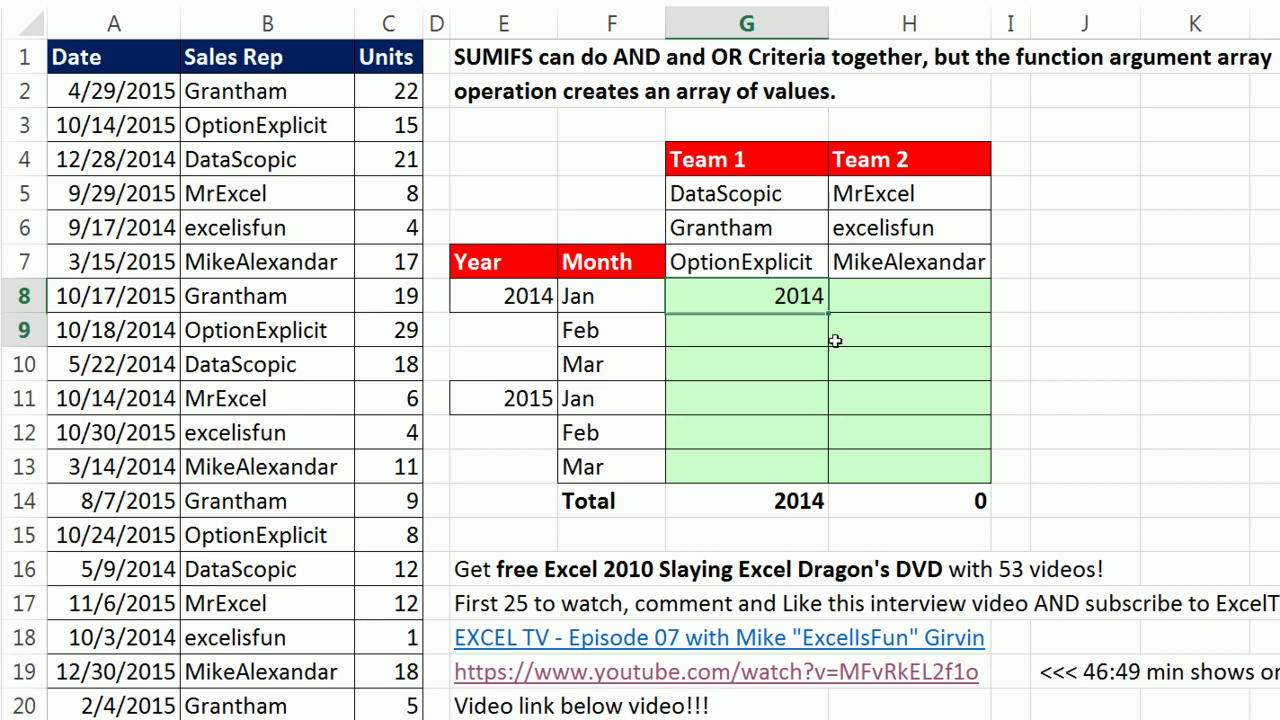
Fill the LOOKUP formula from G8 across the whole report range G8:H13
{"action": "left_click_drag", "start_coordinate": [811, 290], "coordinate": [897, 480]}
{"action": "key", "text": "F2"}
{"action": "key", "text": "ctrl+Return"}
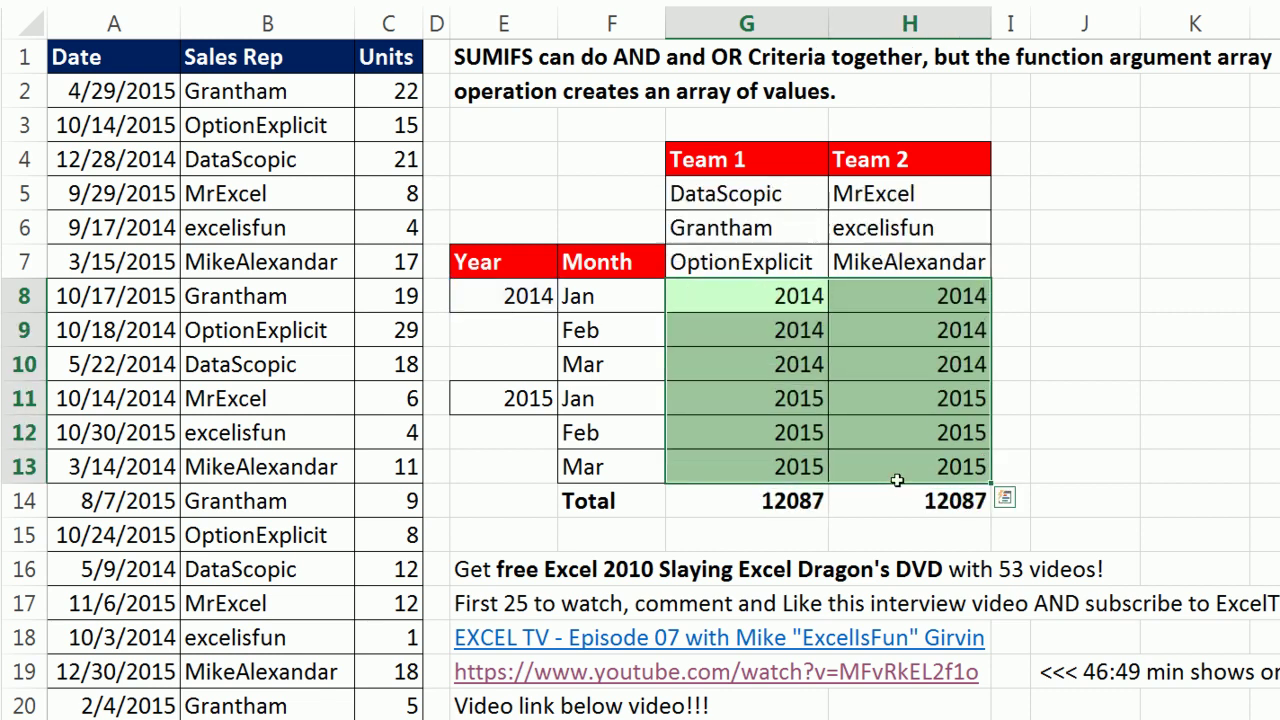
Inspect the expanding range references of the LOOKUP formulas in H10, H12 and G9
{"action": "left_click", "coordinate": [913, 362]}
{"action": "key", "text": "F2"}
{"action": "key", "text": "Escape"}
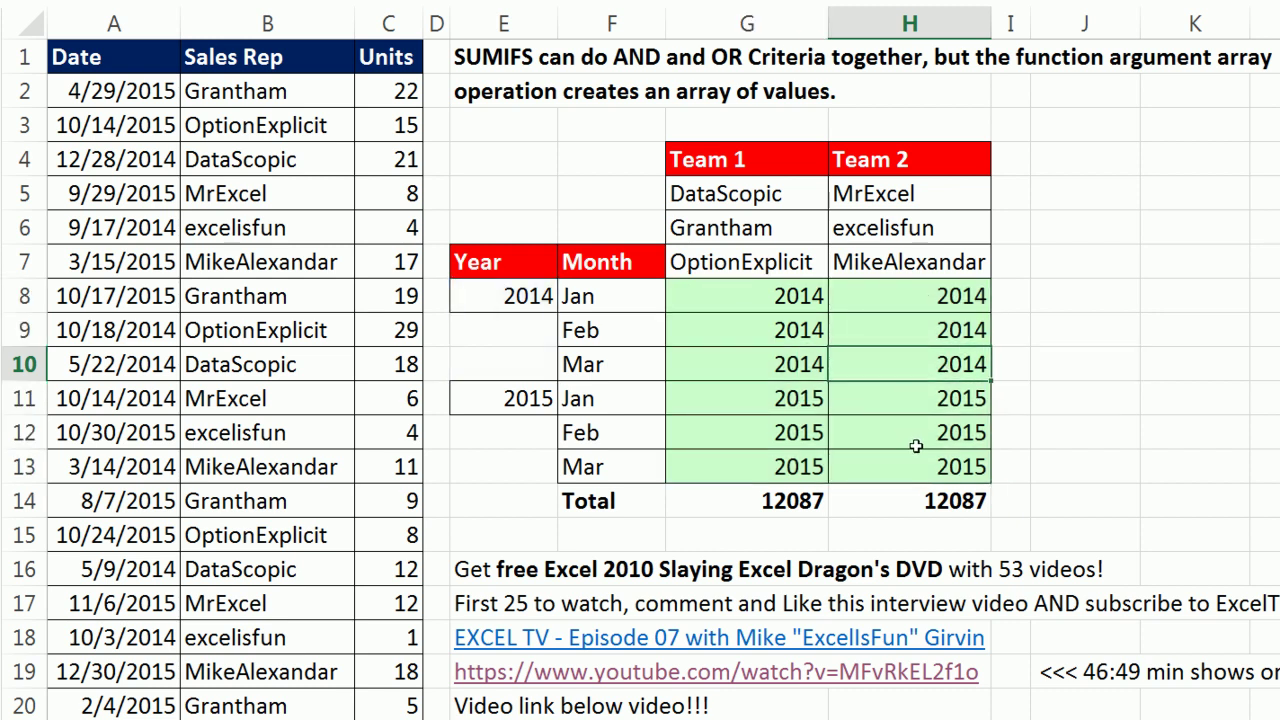
{"action": "left_click", "coordinate": [908, 432]}
{"action": "key", "text": "F2"}
{"action": "key", "text": "Escape"}
{"action": "left_click", "coordinate": [754, 330]}
{"action": "key", "text": "F2"}
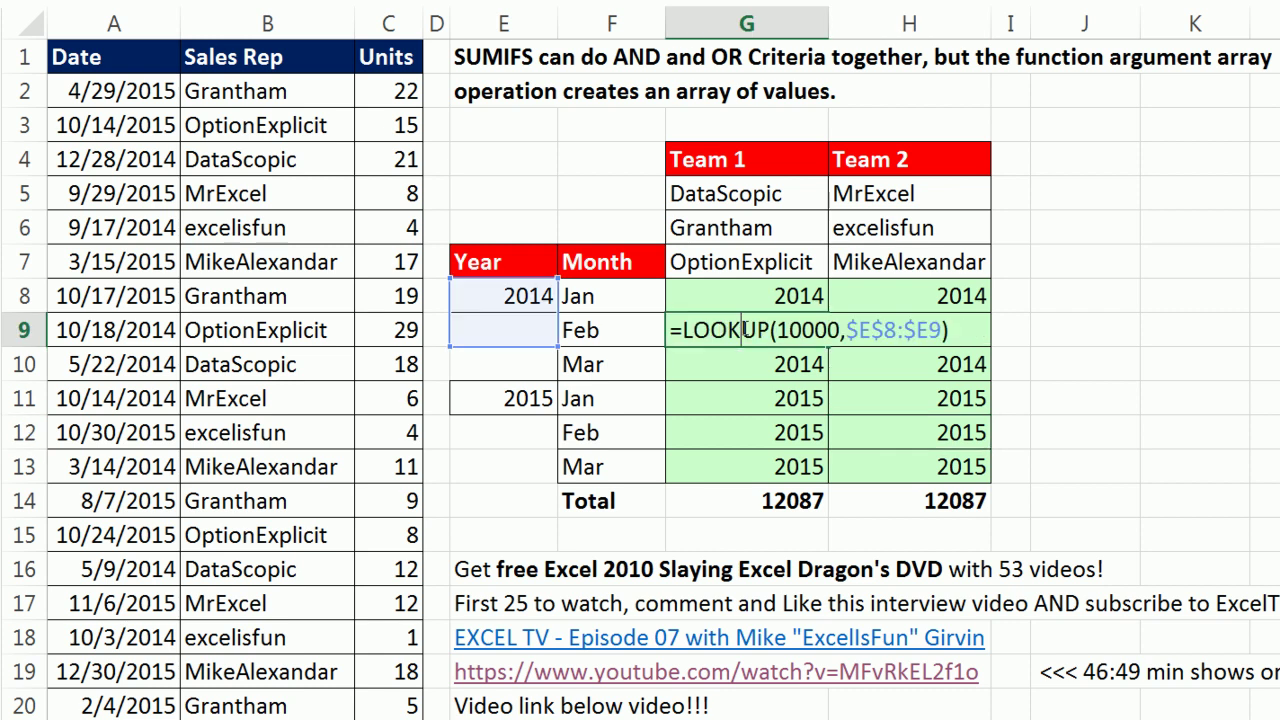
{"action": "key", "text": "Escape"}
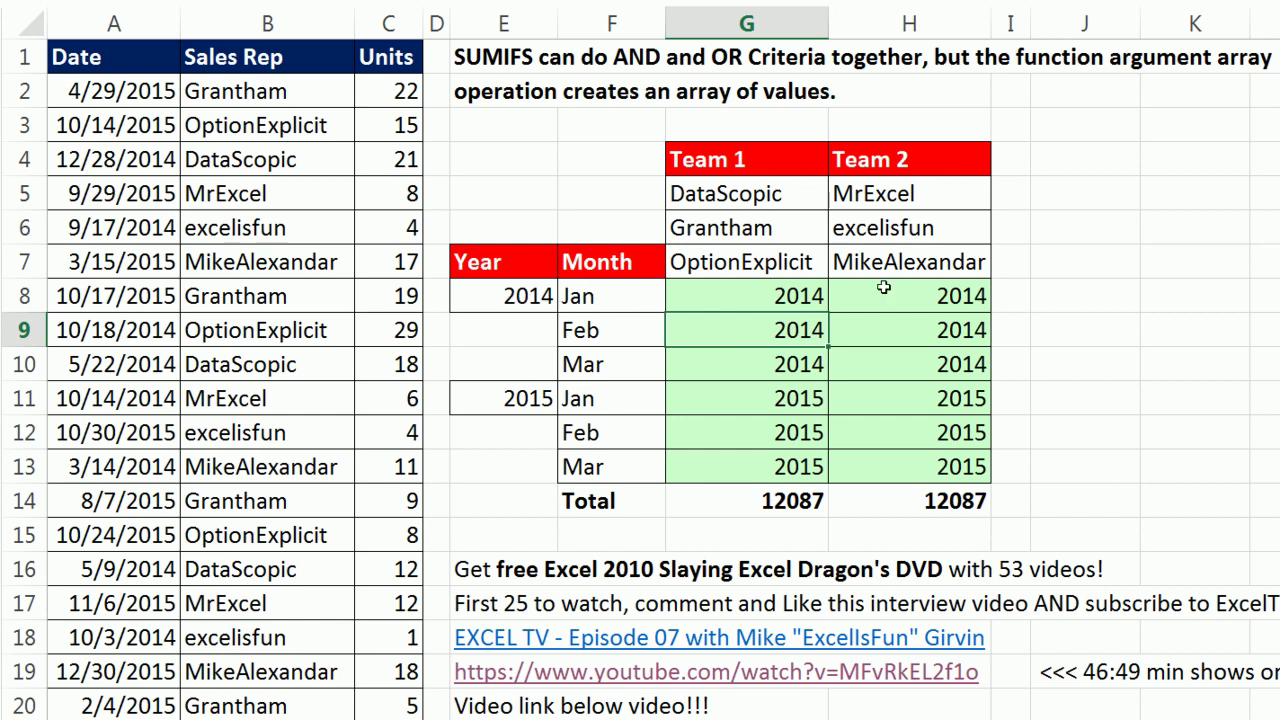
Start a MONTH formula in J8 that joins the column-locked month label $F8 with 1 as its serial number
{"action": "left_click", "coordinate": [1062, 298]}
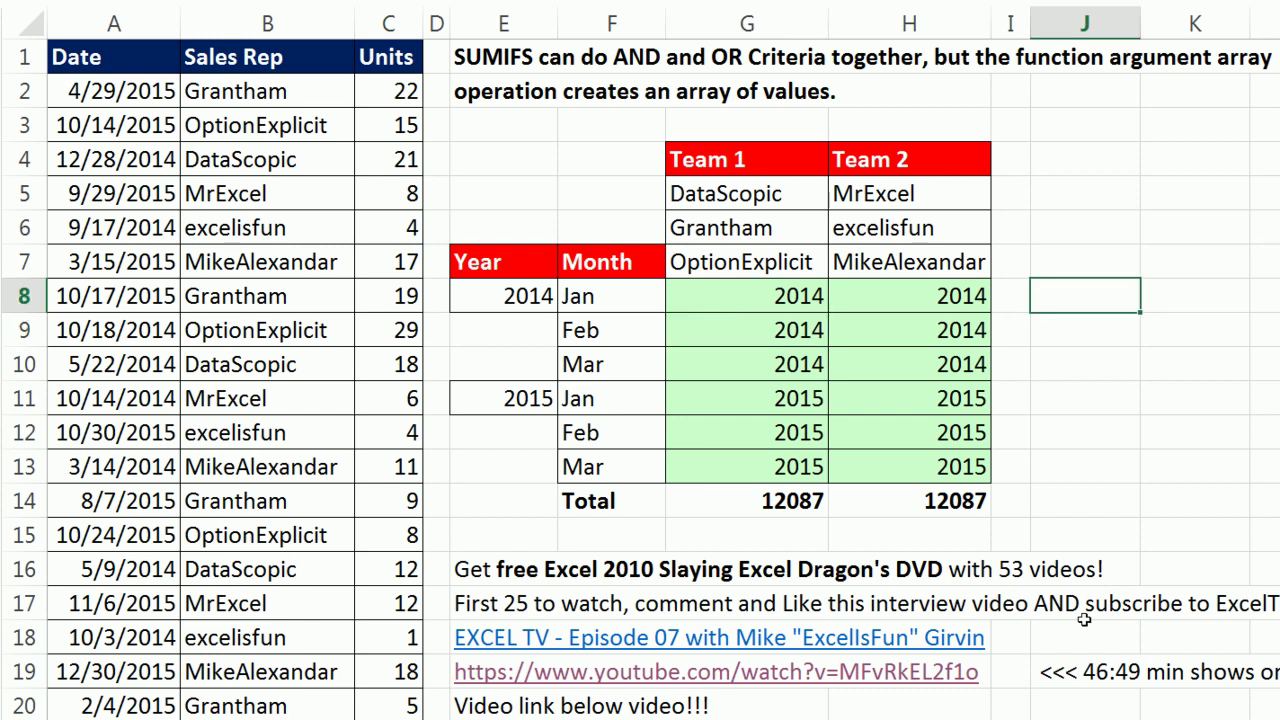
{"action": "type", "text": "=month"}
{"action": "key", "text": "Tab"}
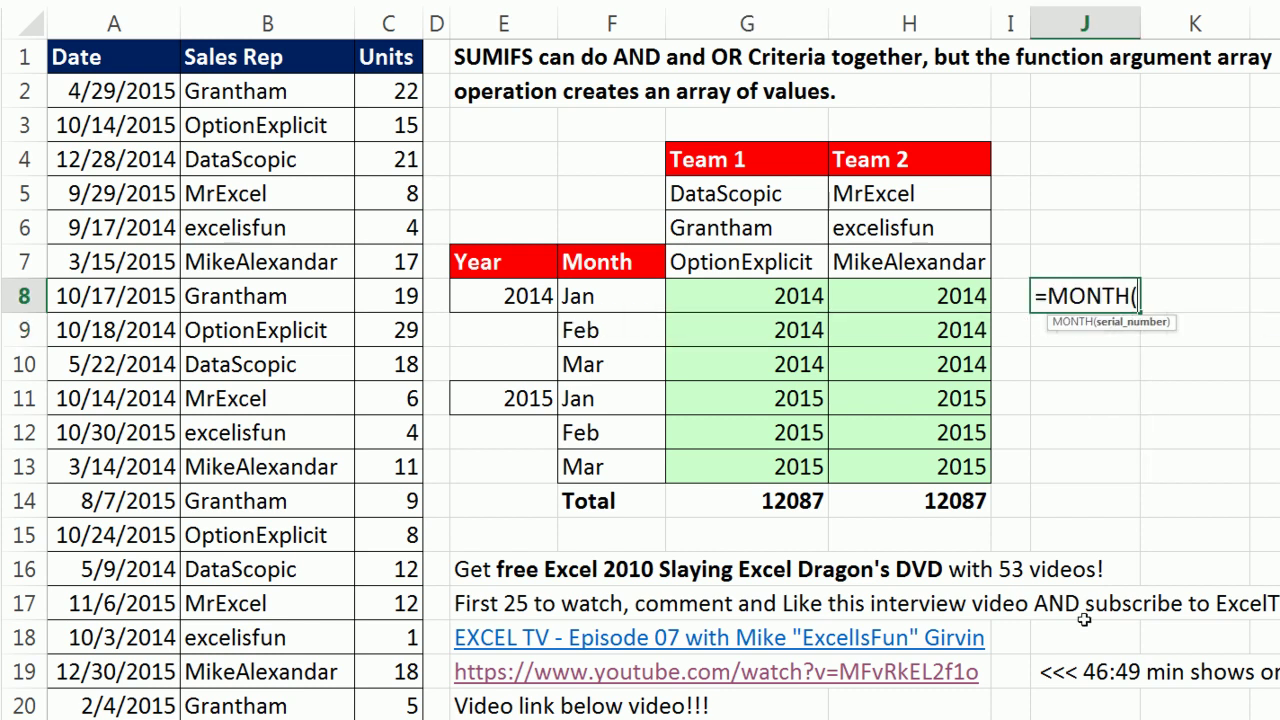
{"action": "left_click", "coordinate": [580, 298]}
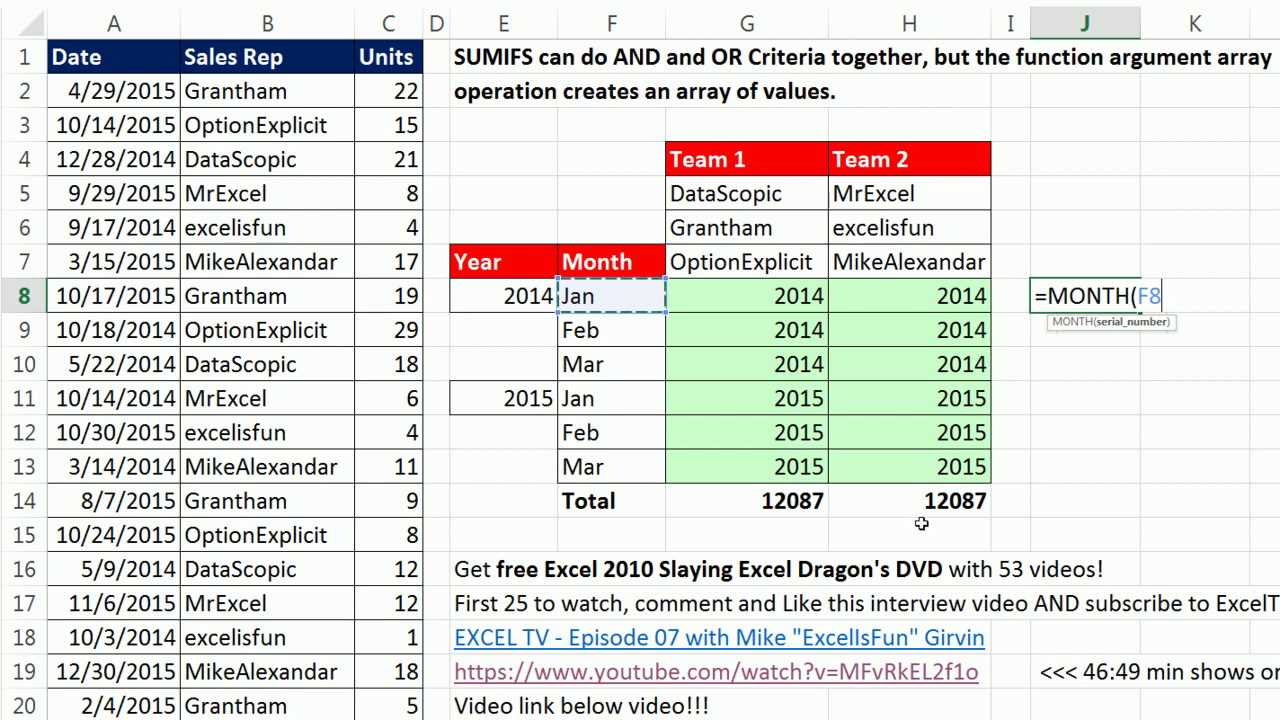
{"action": "key", "text": "F4"}
{"action": "key", "text": "F4"}
{"action": "key", "text": "F4"}
{"action": "type", "text": "&1"}
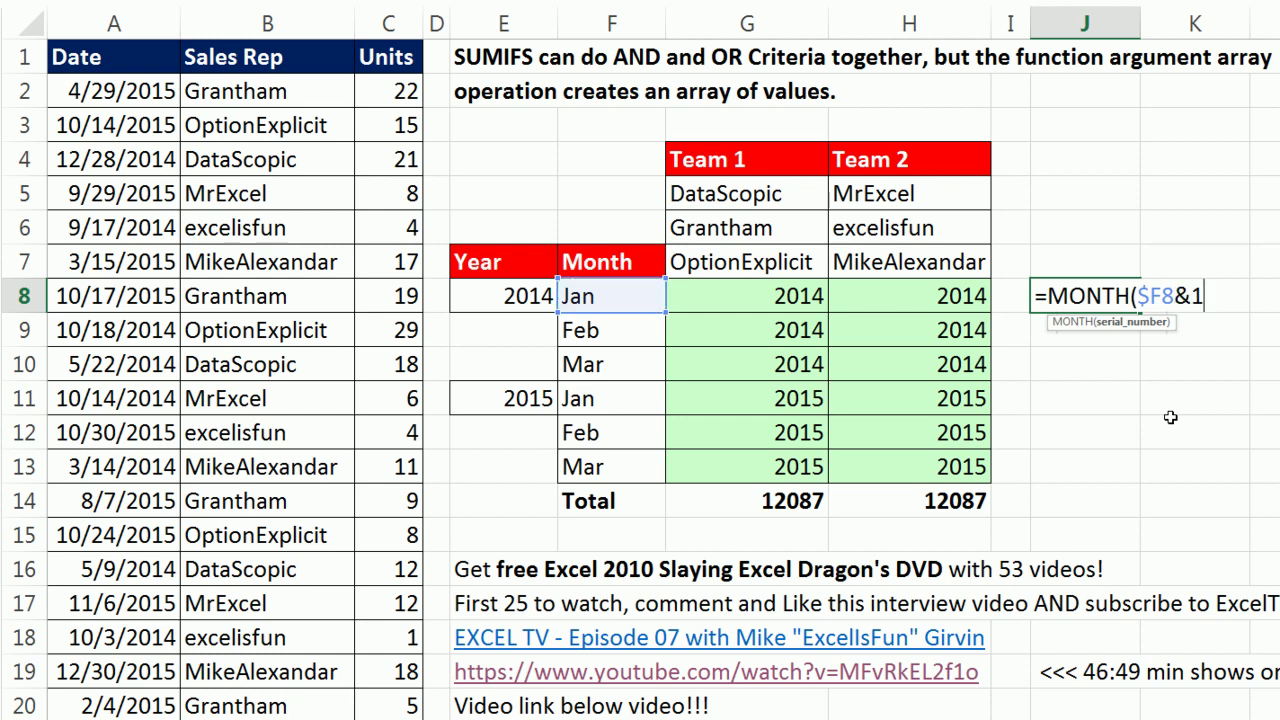
Evaluate the $F8&1 argument in place, undo the evaluation and enter the completed formula =MONTH($F8&1) in J8
{"action": "left_click", "coordinate": [1122, 326]}
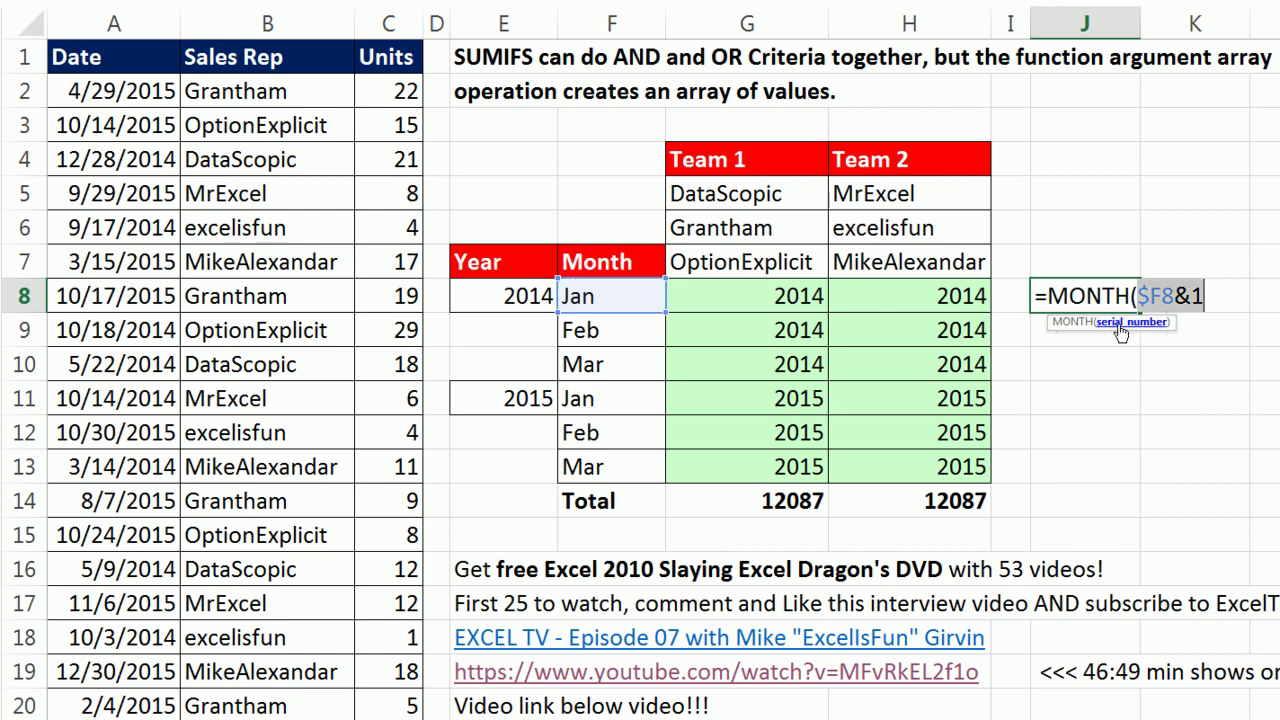
{"action": "key", "text": "F9"}
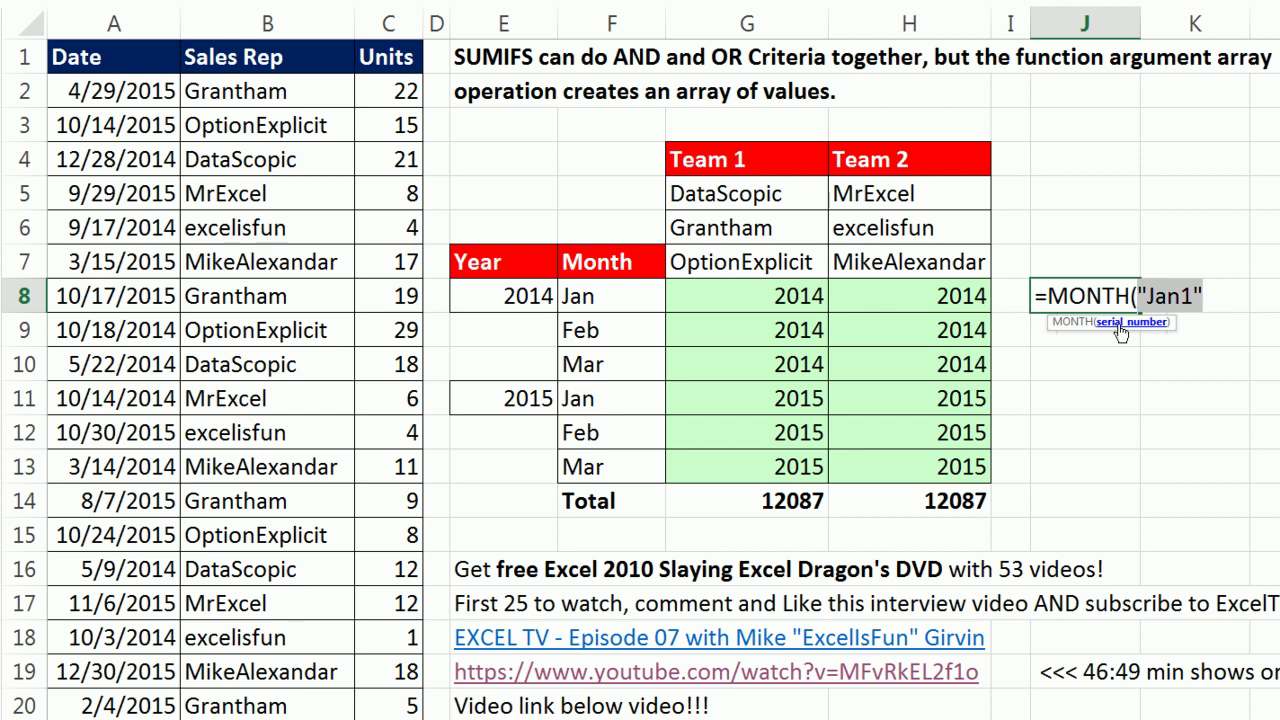
{"action": "key", "text": "ctrl+z"}
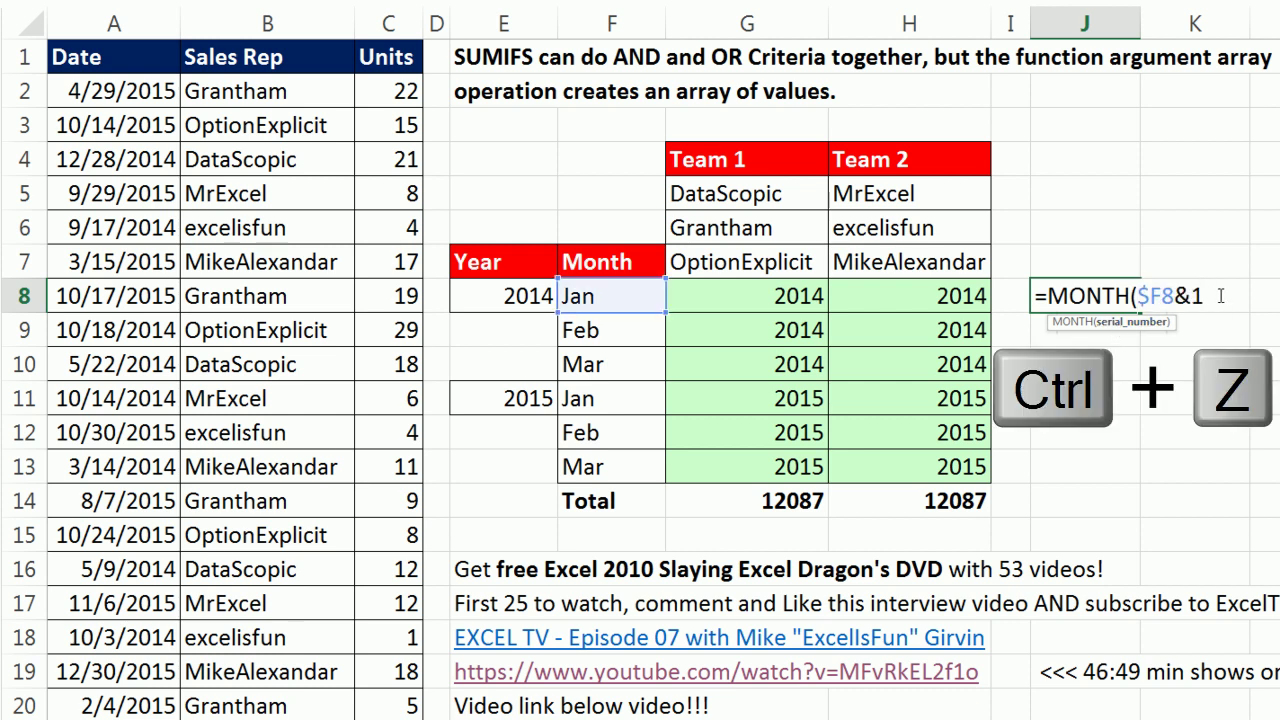
{"action": "type", "text": ")"}
{"action": "key", "text": "ctrl+Return"}
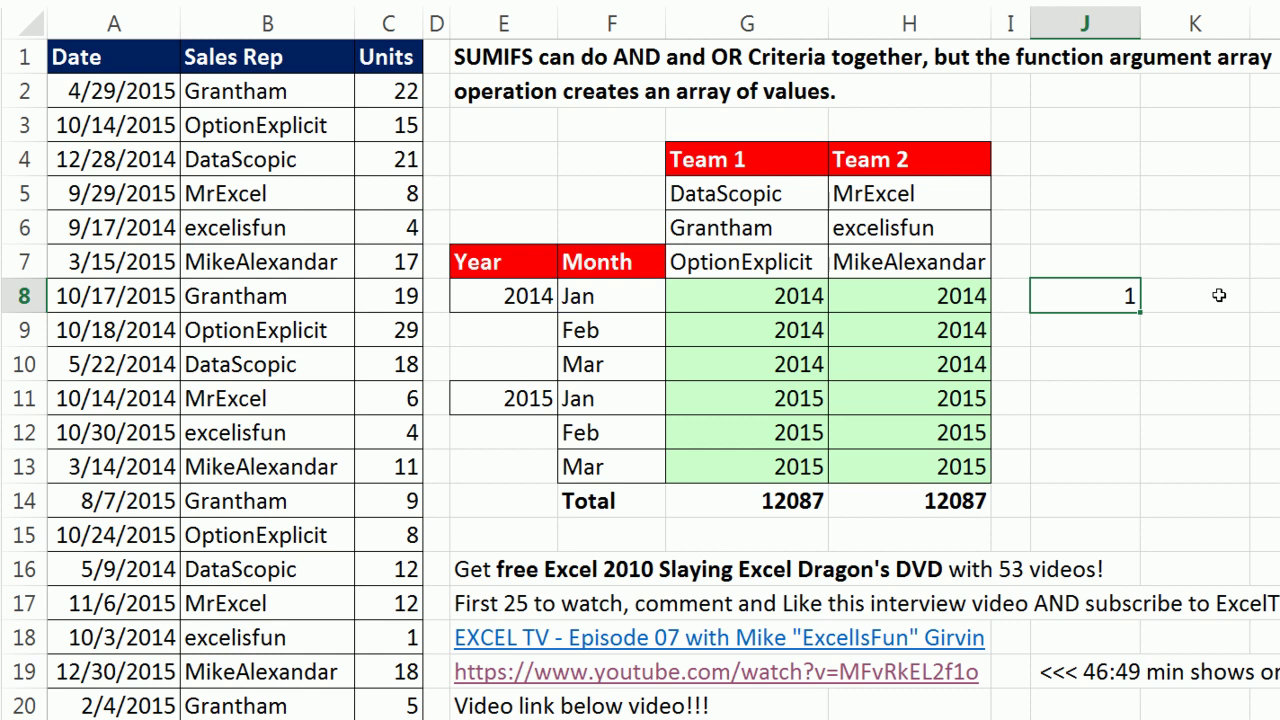
Fill the MONTH formula from J8 across the range J8:K13
{"action": "left_click", "coordinate": [1222, 469], "text": "shift"}
{"action": "key", "text": "F2"}
{"action": "key", "text": "ctrl+Return"}
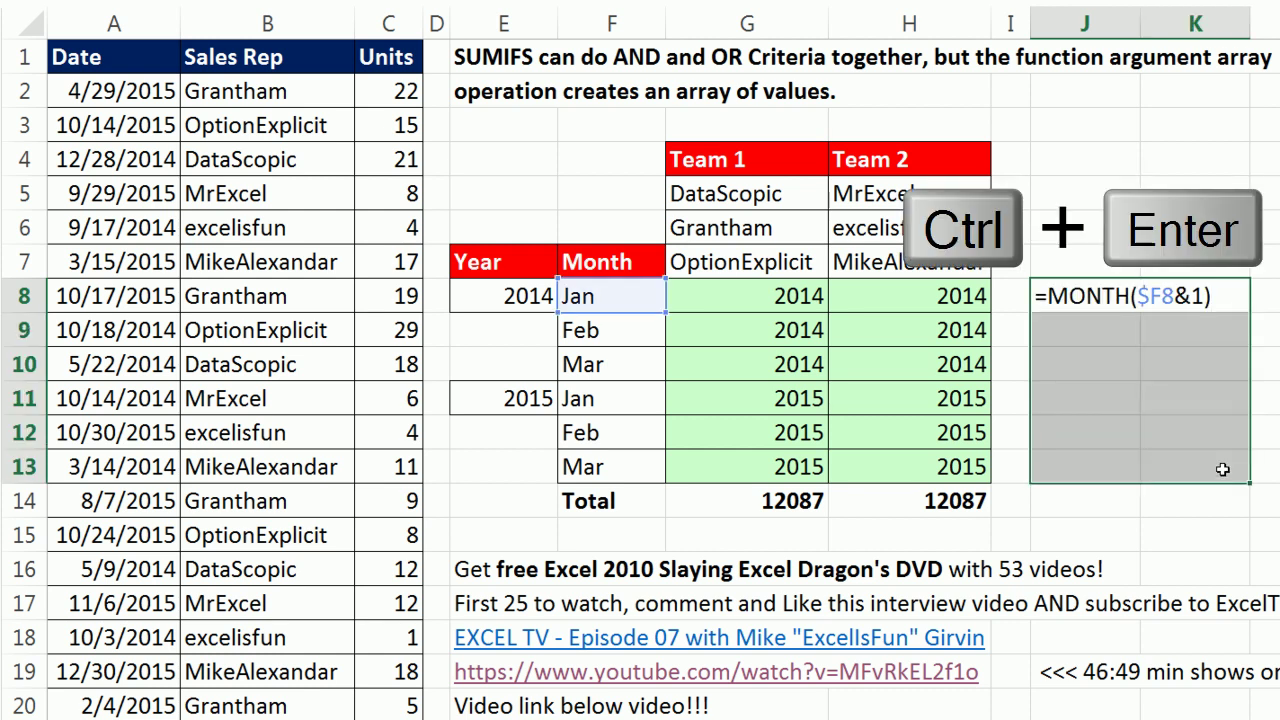
{"action": "key", "text": "ctrl+Return"}
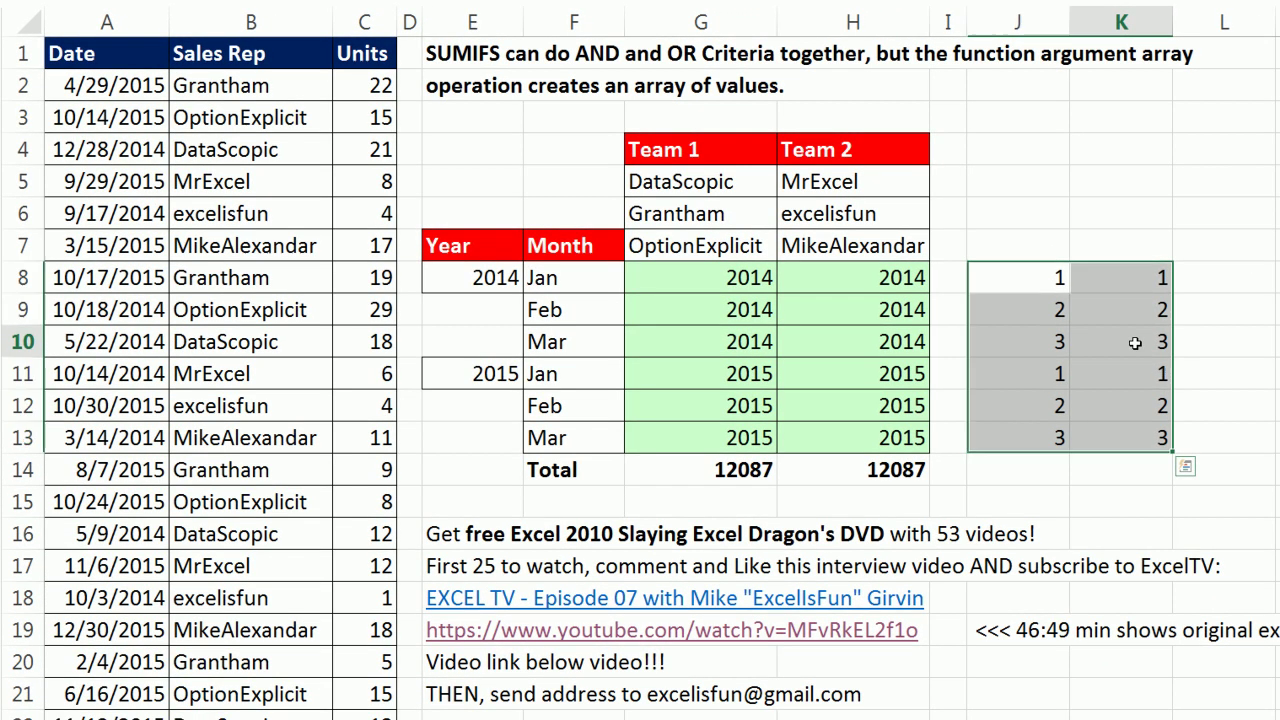
Inspect the month label references of the MONTH formulas in K10 and K12
{"action": "double_click", "coordinate": [1135, 342]}
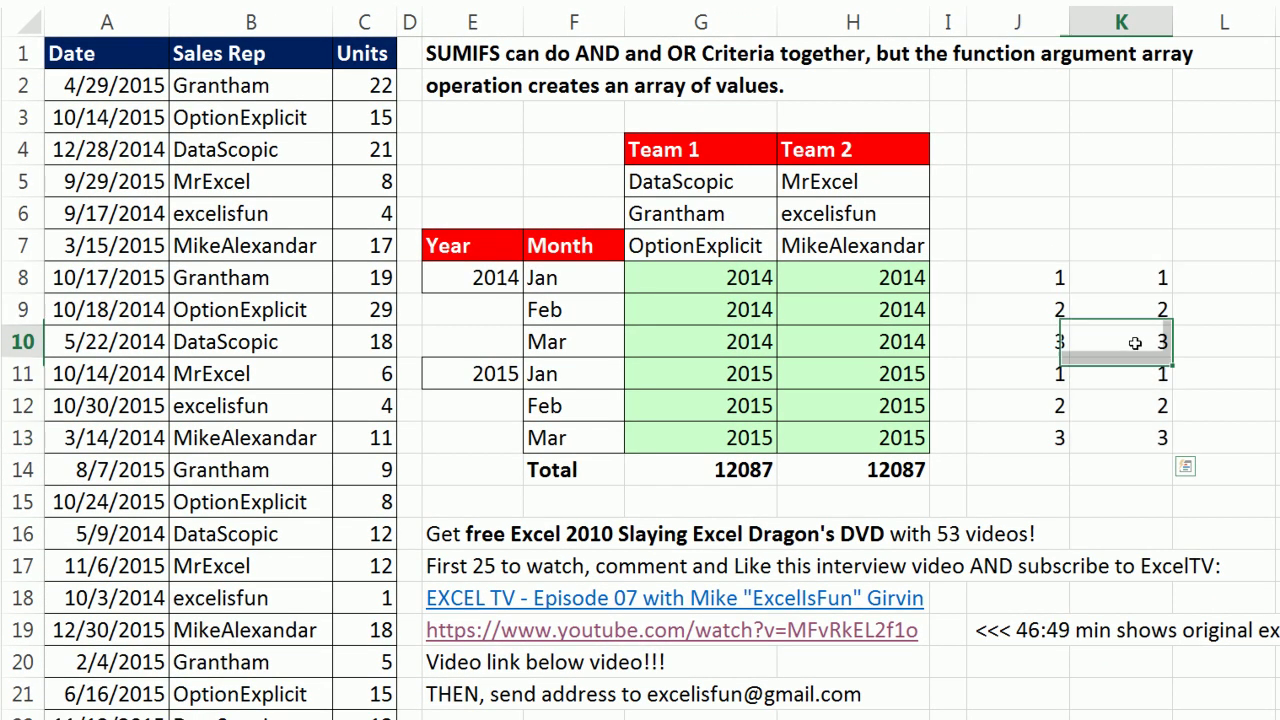
{"action": "key", "text": "Escape"}
{"action": "double_click", "coordinate": [1136, 406]}
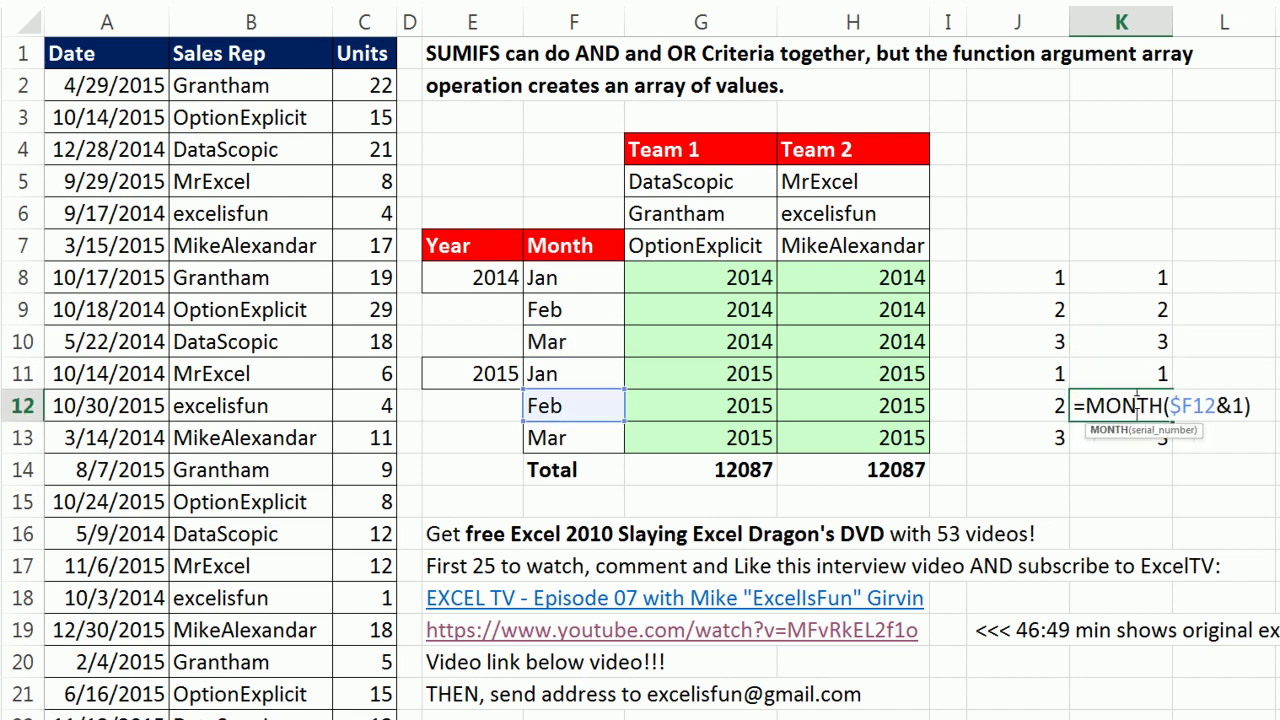
{"action": "key", "text": "Escape"}
Copy the text MONTH($F8&1) without the equal sign from the formula in J8 and leave the cell unchanged
{"action": "double_click", "coordinate": [1047, 288]}
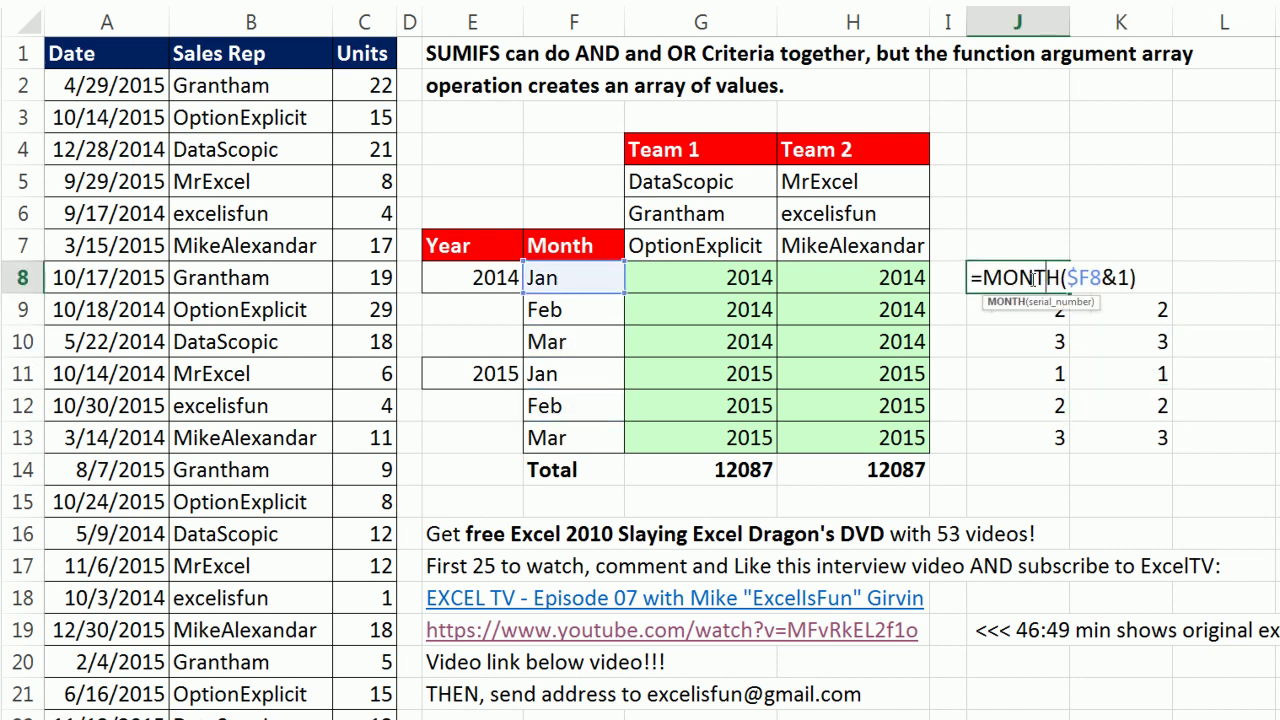
{"action": "key", "text": "ctrl+c"}
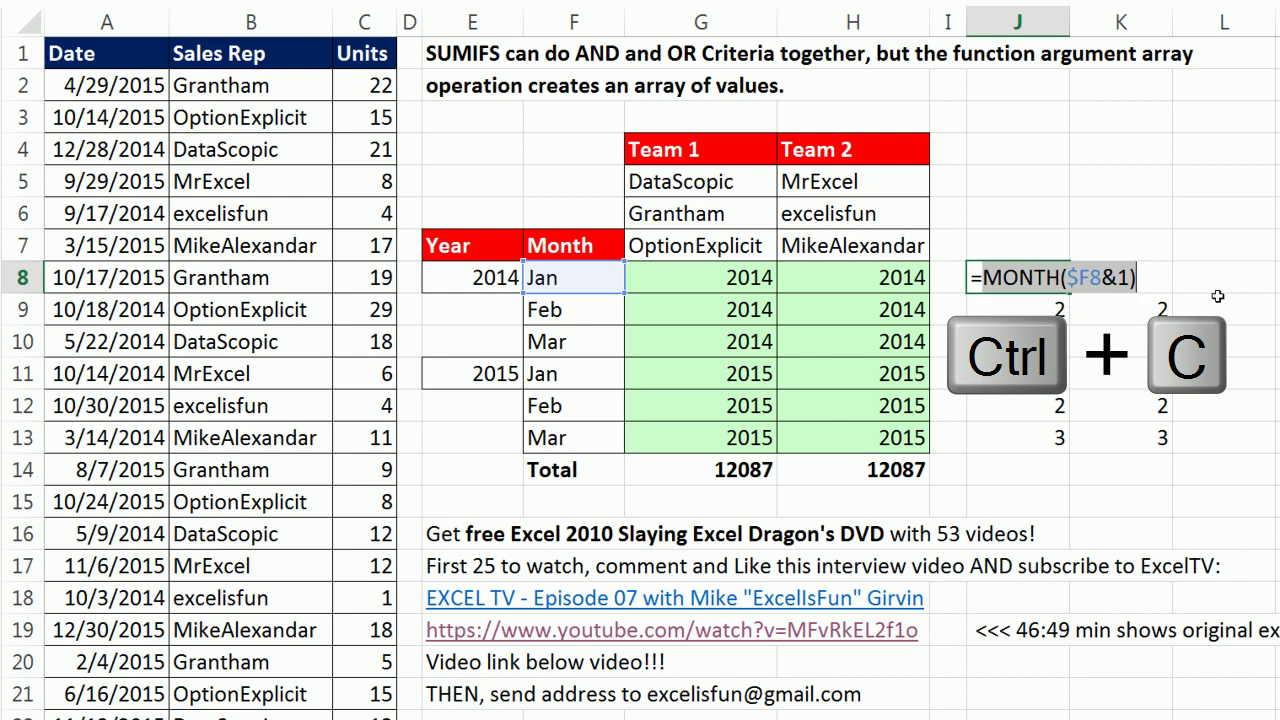
{"action": "key", "text": "Escape"}
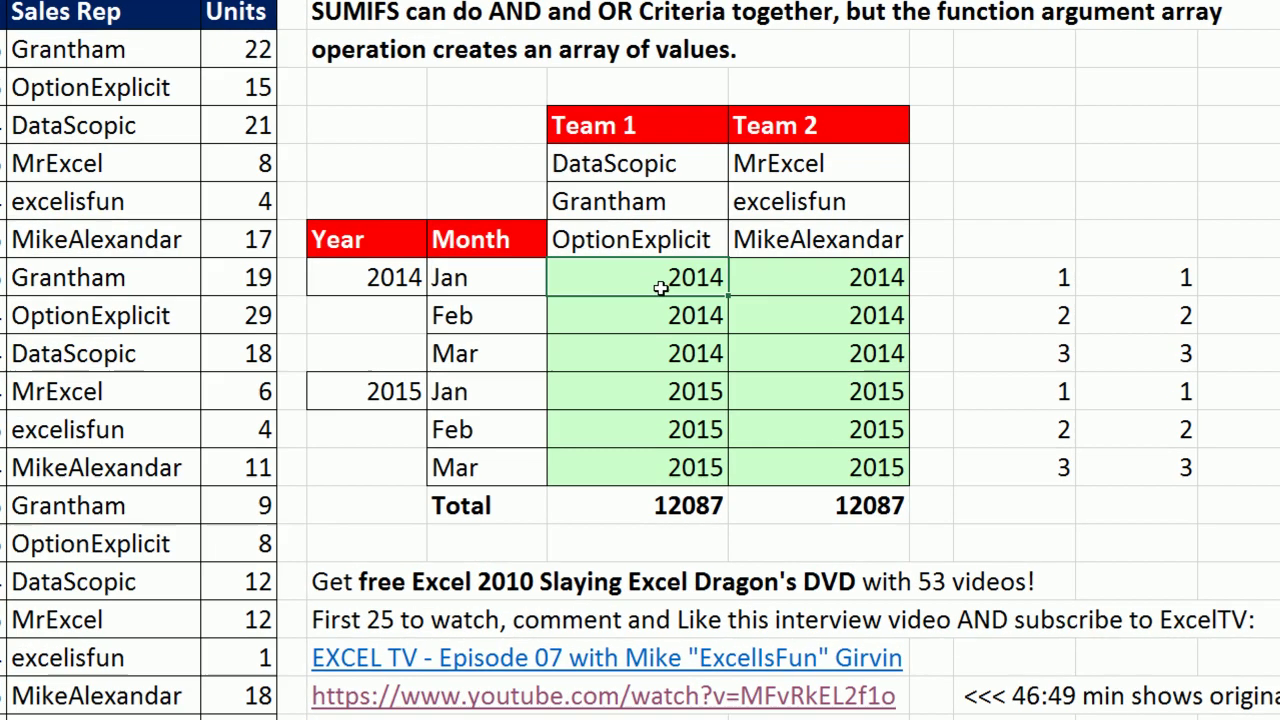
Wrap the LOOKUP in G8 in a DATE function with MONTH($F8&1) as month and 1 as day, and enter it
{"action": "double_click", "coordinate": [720, 287]}
{"action": "left_click", "coordinate": [410, 280]}
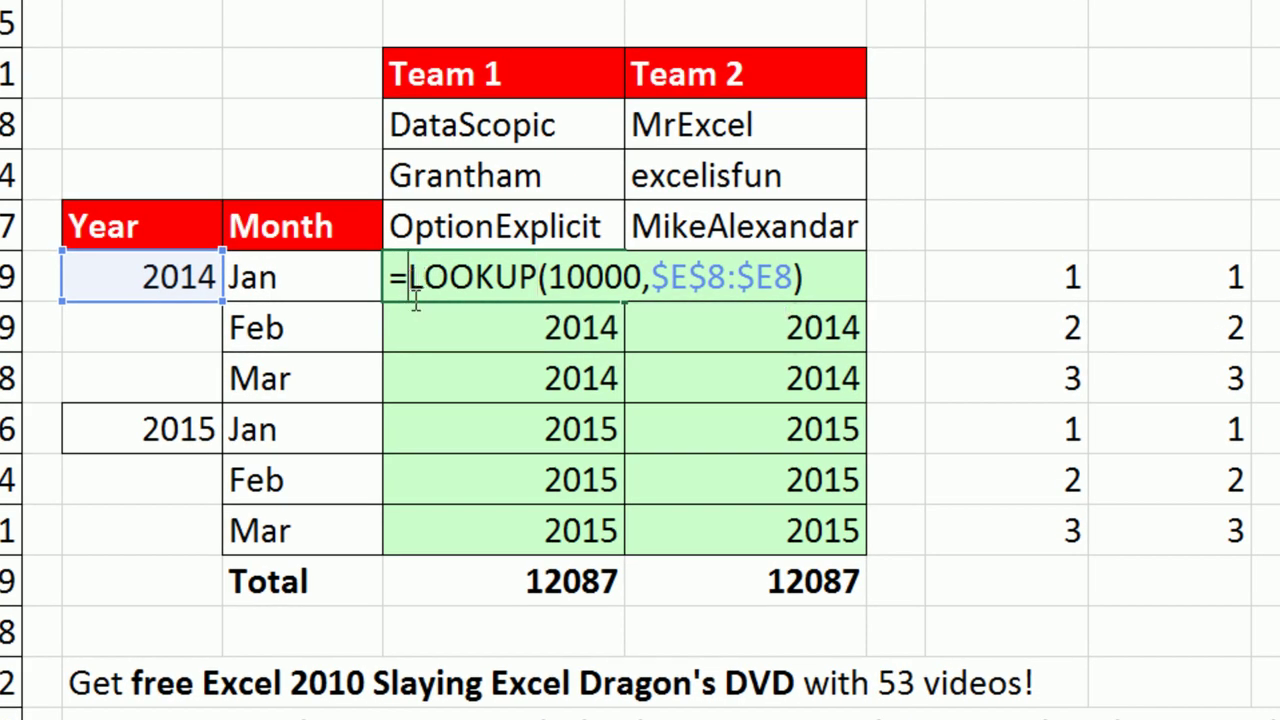
{"action": "type", "text": "date"}
{"action": "key", "text": "Tab"}
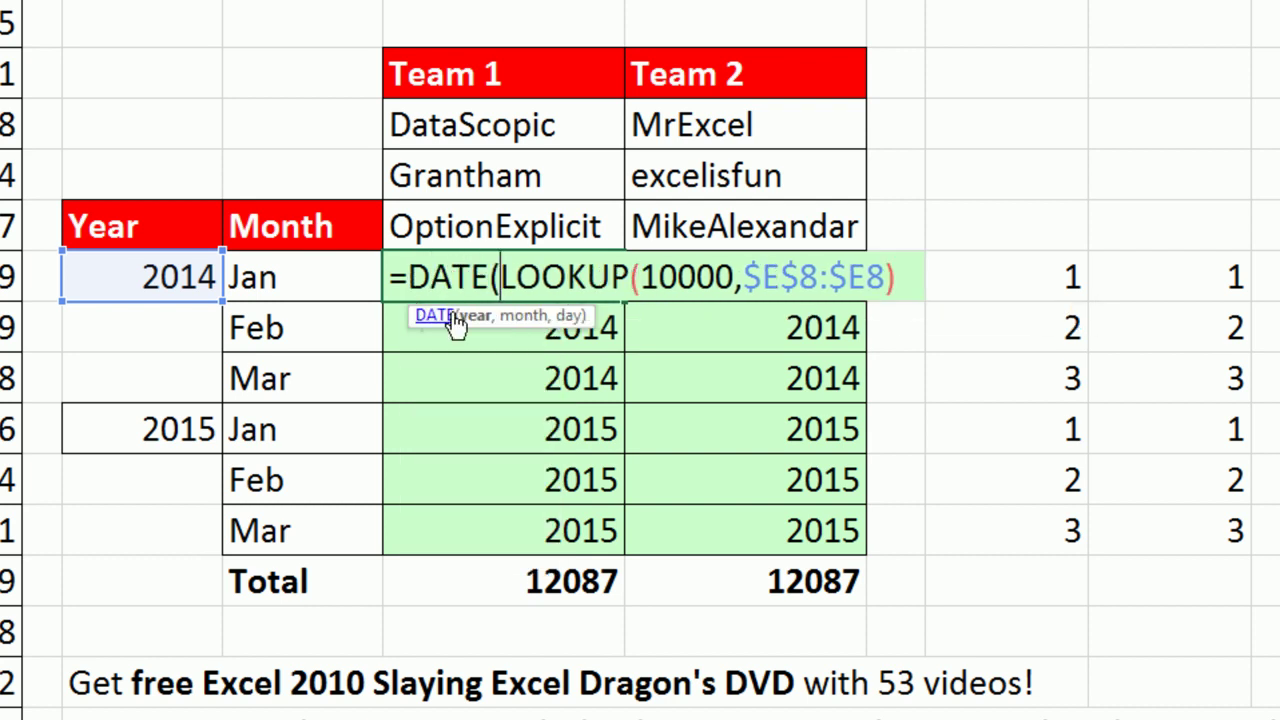
{"action": "type", "text": ",MONTH($F8&1)"}
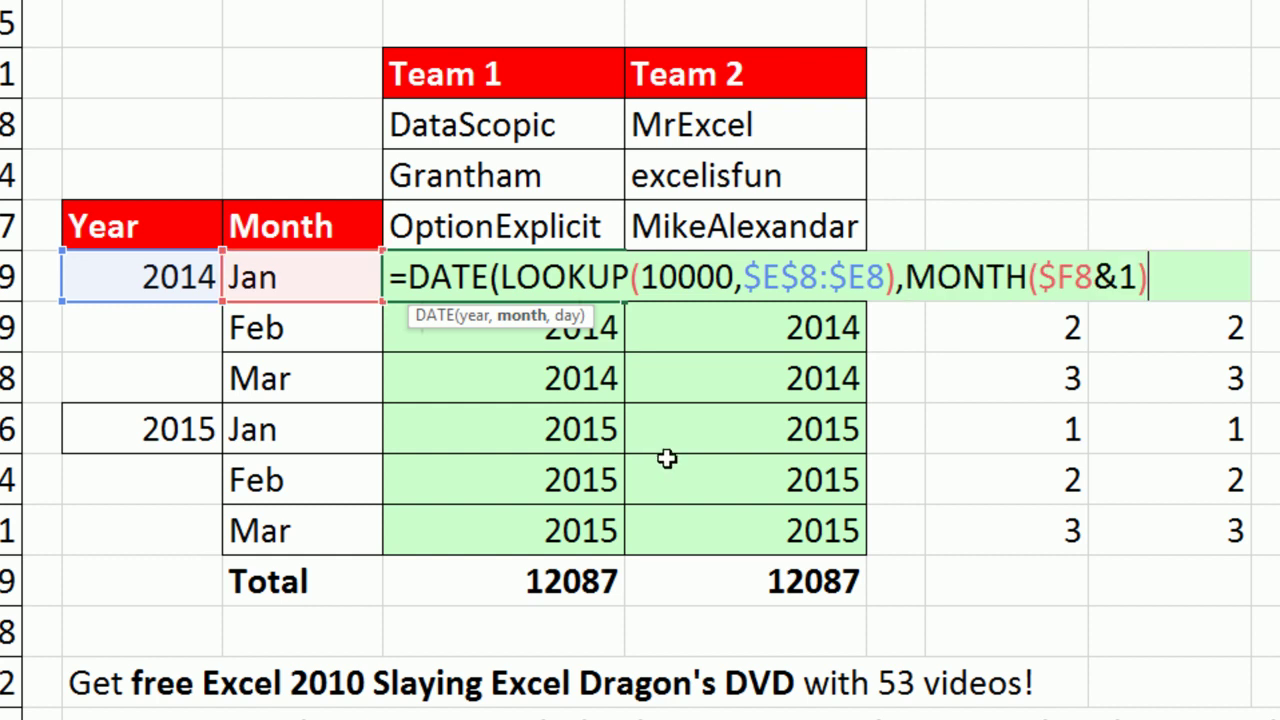
{"action": "type", "text": ","}
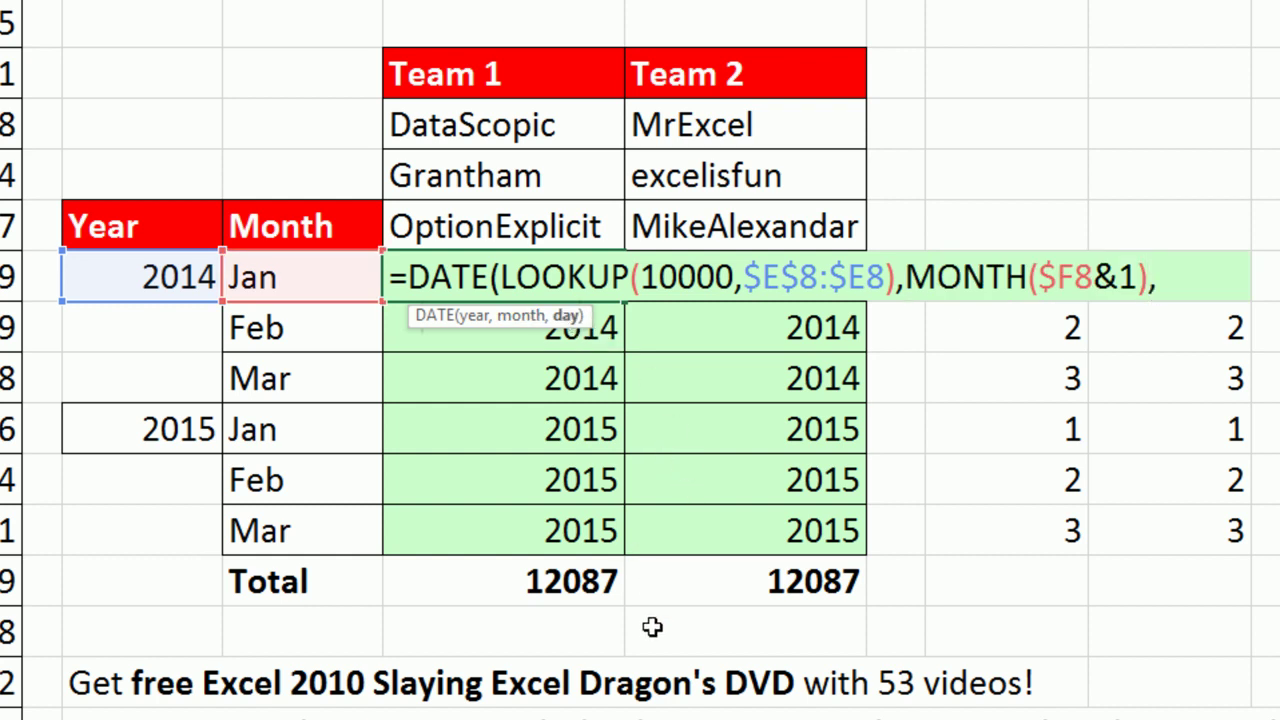
{"action": "type", "text": "1)"}
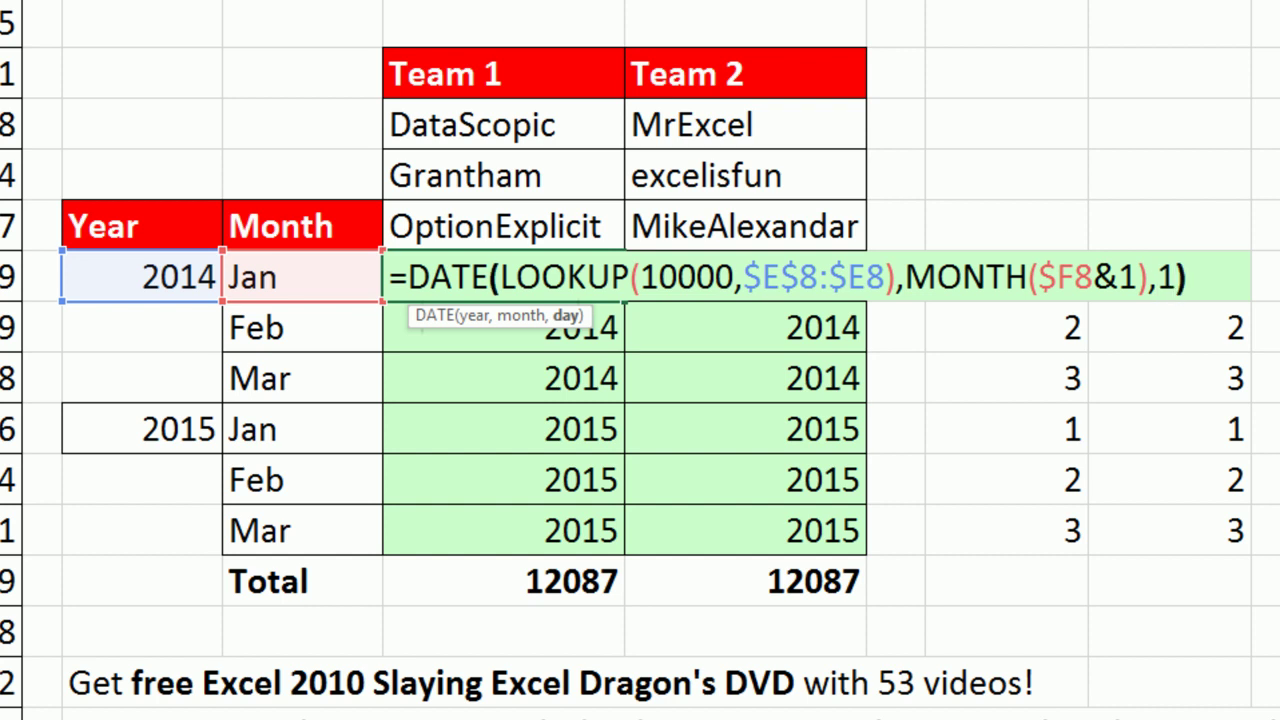
{"action": "key", "text": "ctrl+Return"}
Fill the DATE formula from G8 across the report range G8:H13 and check the references in H13
{"action": "left_click", "coordinate": [806, 530], "text": "shift"}
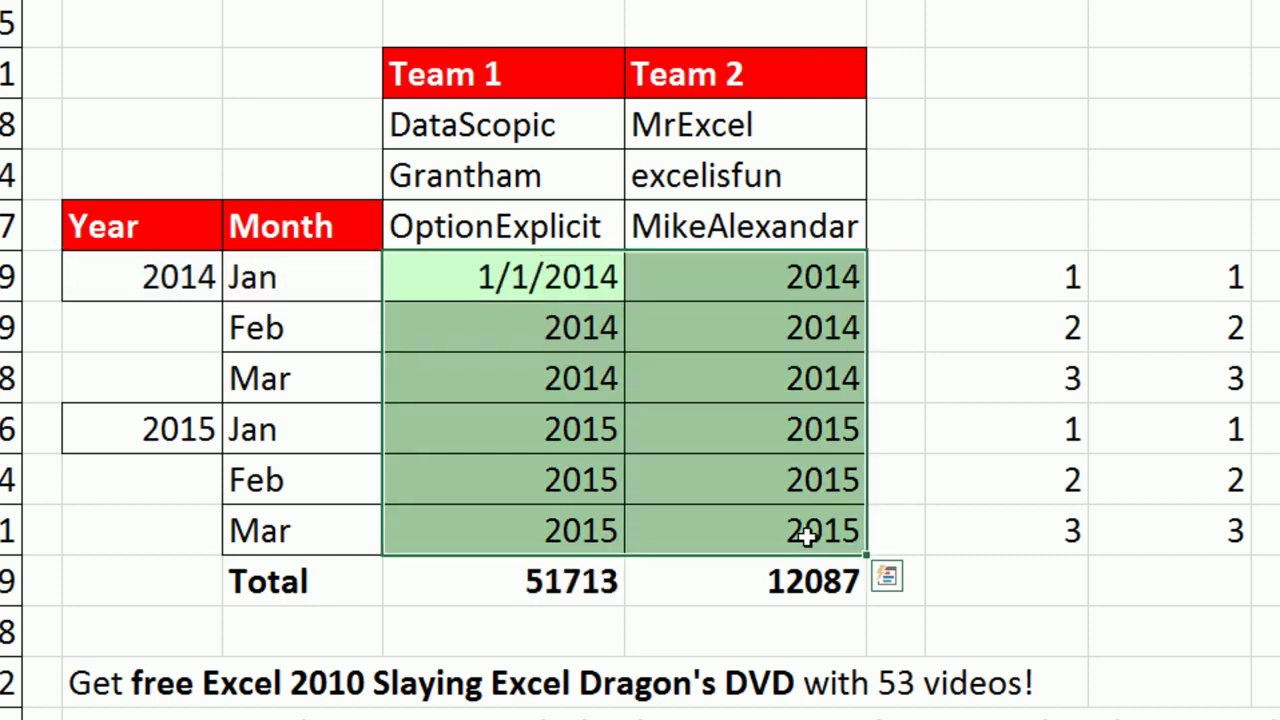
{"action": "key", "text": "F2"}
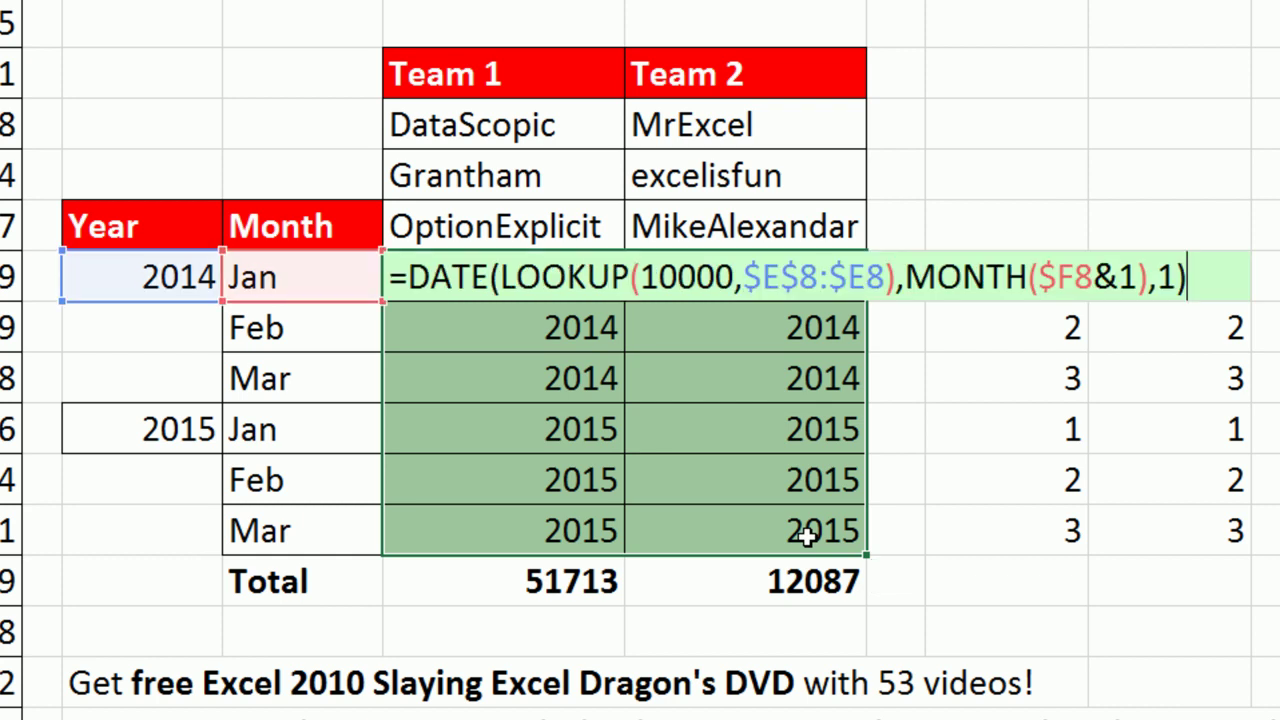
{"action": "key", "text": "ctrl+Return"}
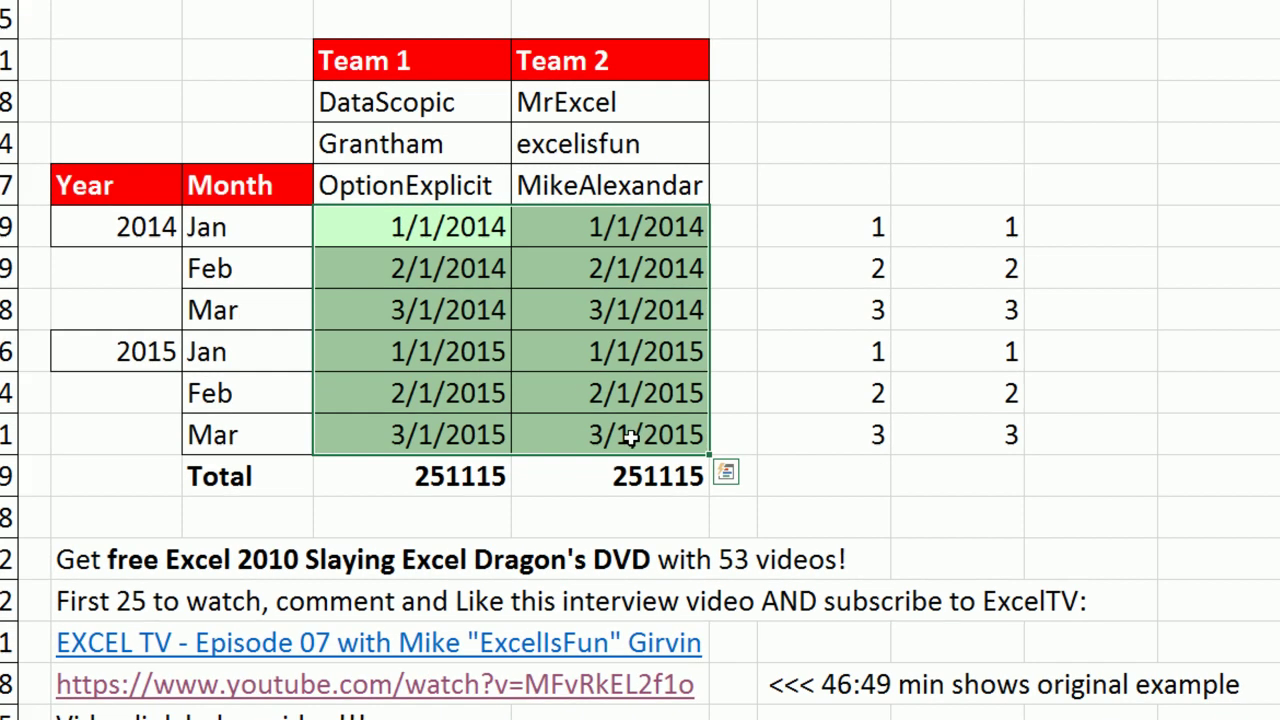
{"action": "double_click", "coordinate": [750, 516]}
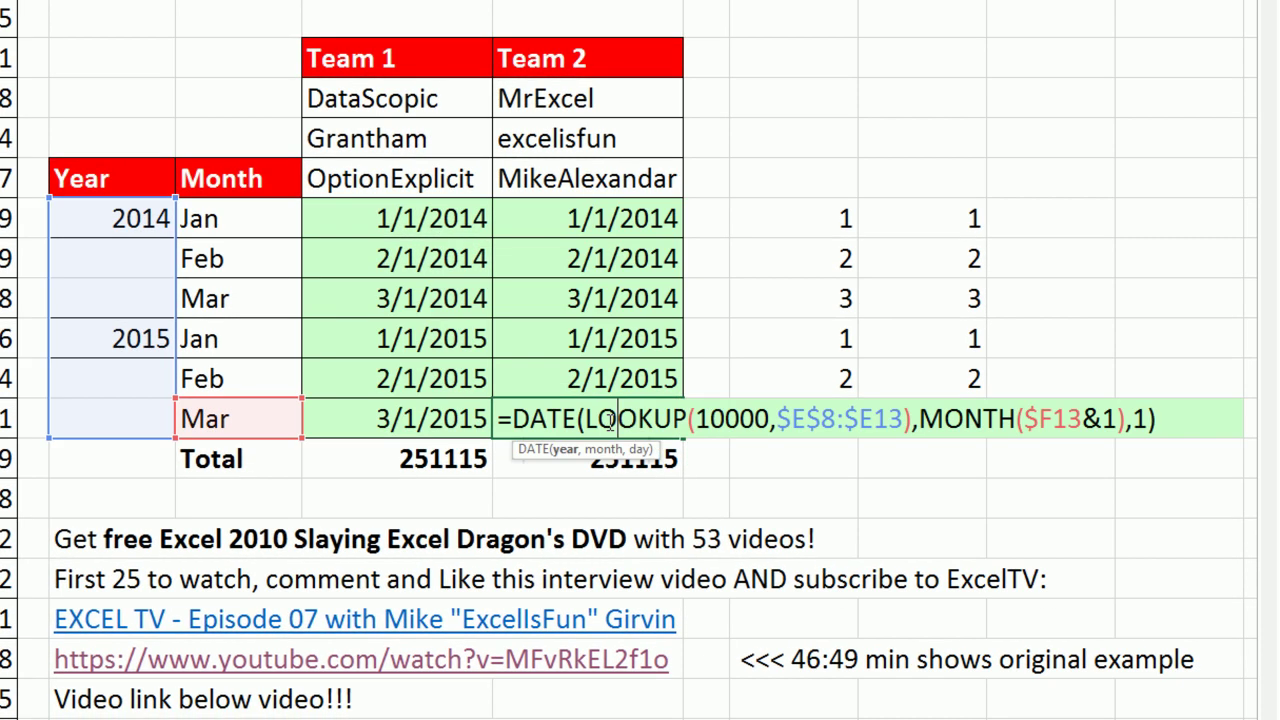
{"action": "key", "text": "Escape"}
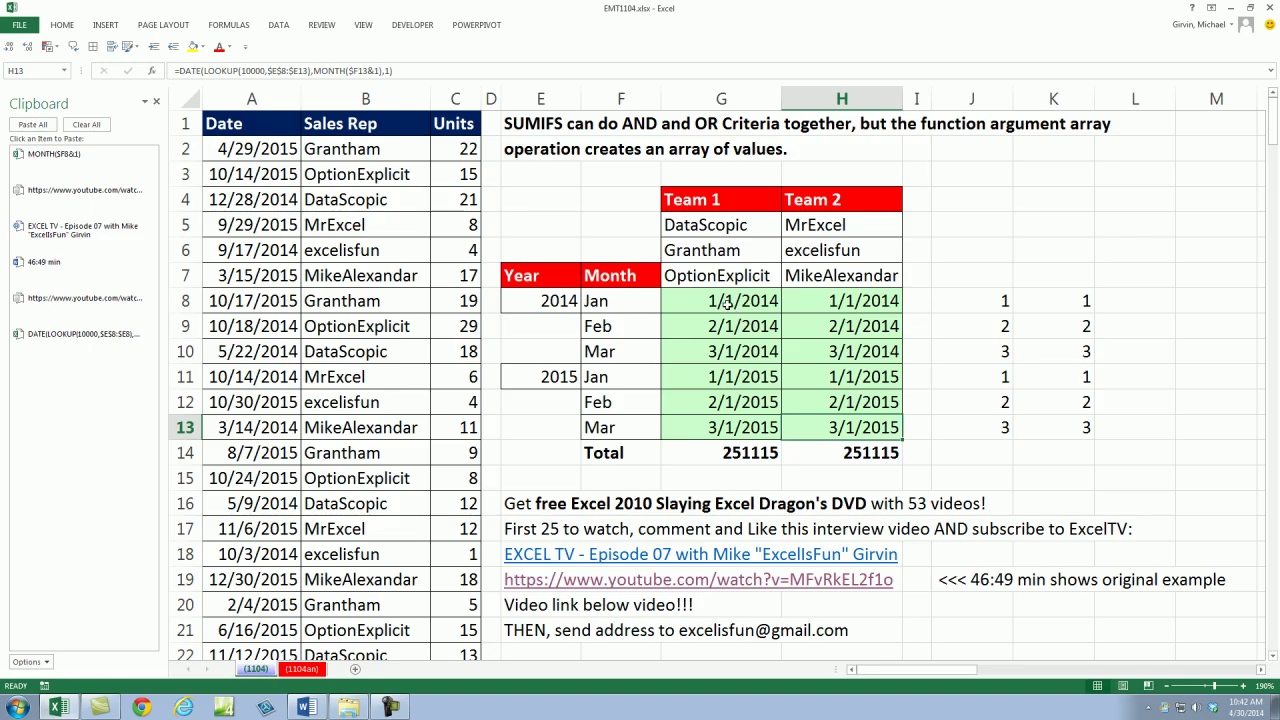
Empty the collected clipboard items and copy G8's whole DATE formula text without the equal sign
{"action": "double_click", "coordinate": [729, 306]}
{"action": "left_click_drag", "start_coordinate": [670, 300], "coordinate": [1063, 300]}
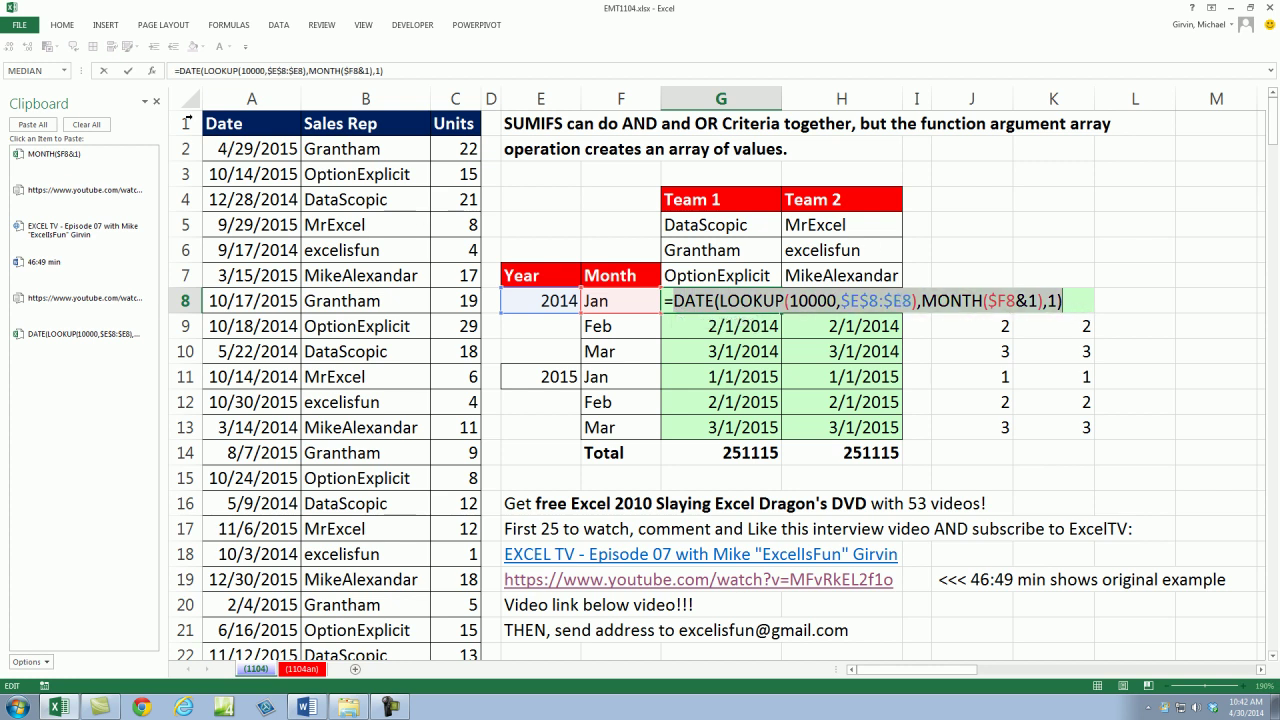
{"action": "left_click", "coordinate": [86, 124]}
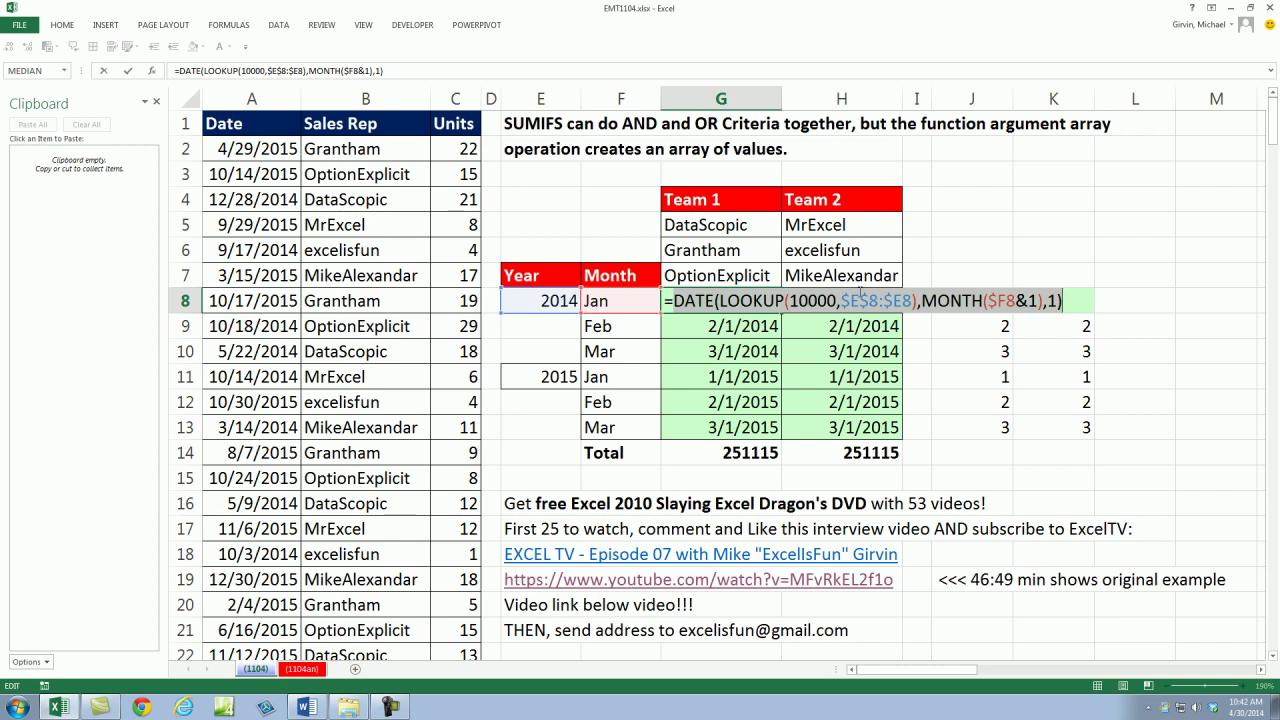
{"action": "key", "text": "ctrl+c"}
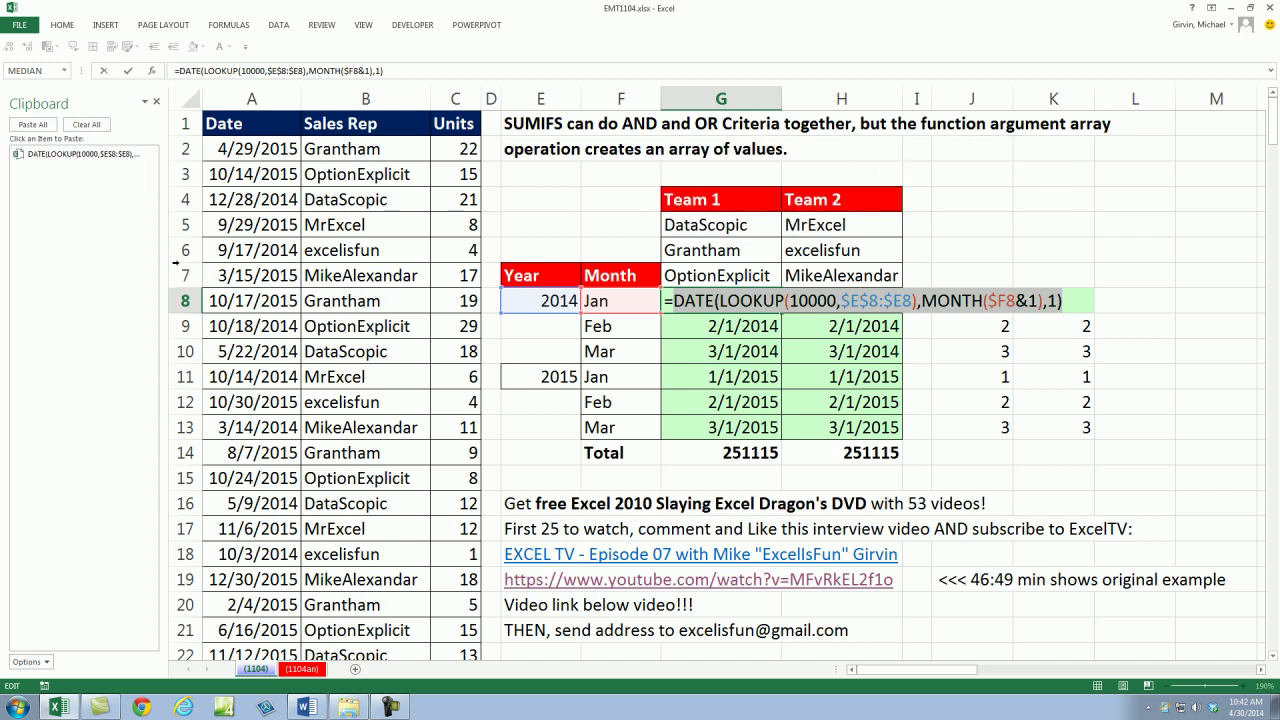
Wrap the DATE formula in G8 in an EOMONTH function with 0 as the months argument
{"action": "key", "text": "Left"}
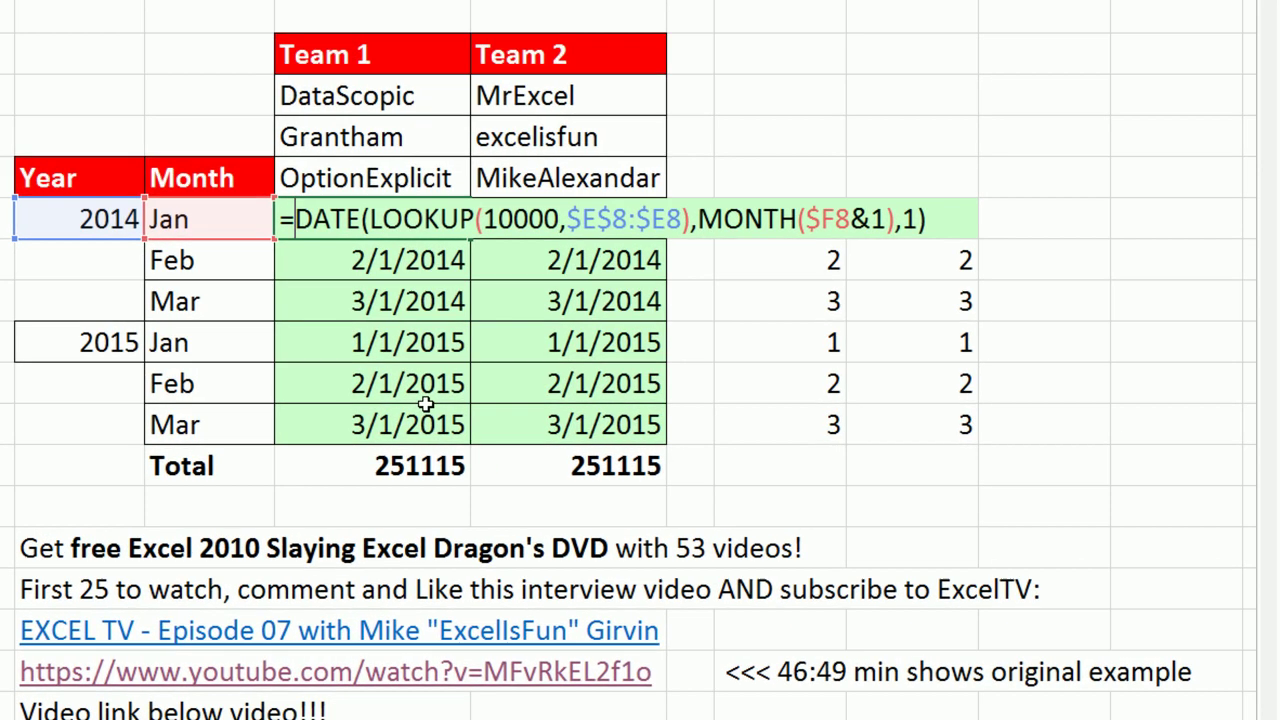
{"action": "type", "text": "eo"}
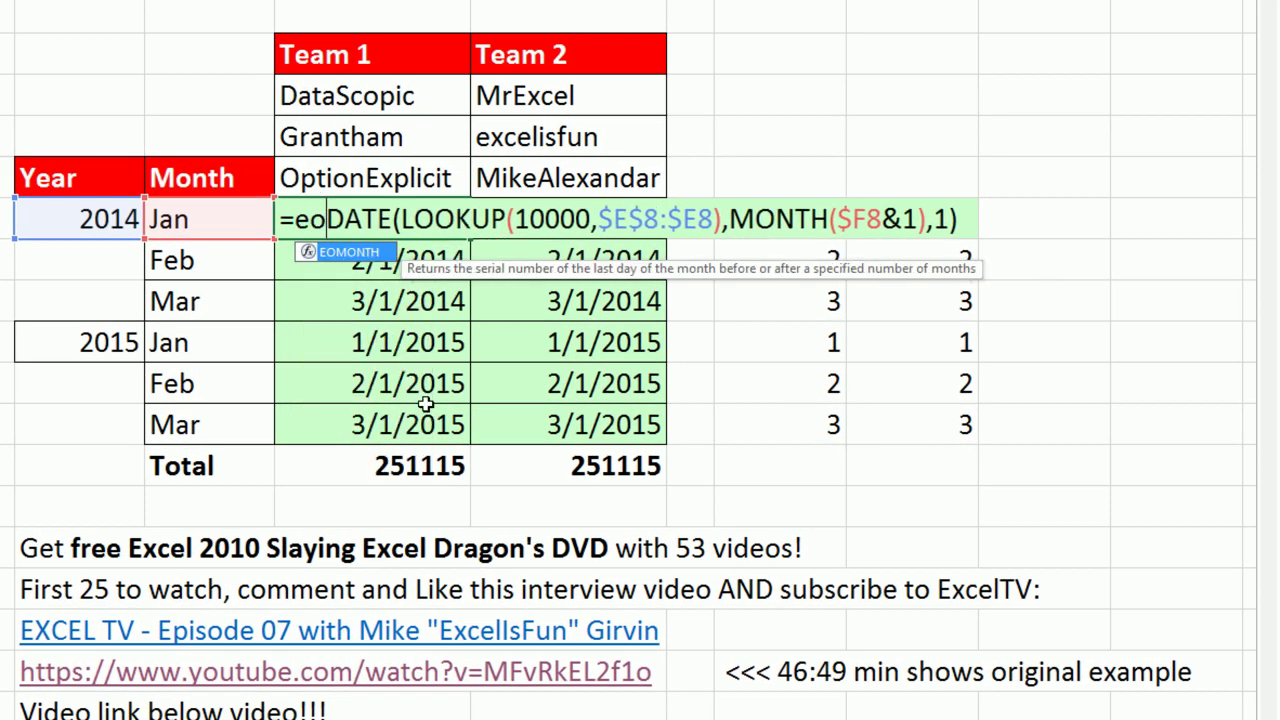
{"action": "key", "text": "Tab"}
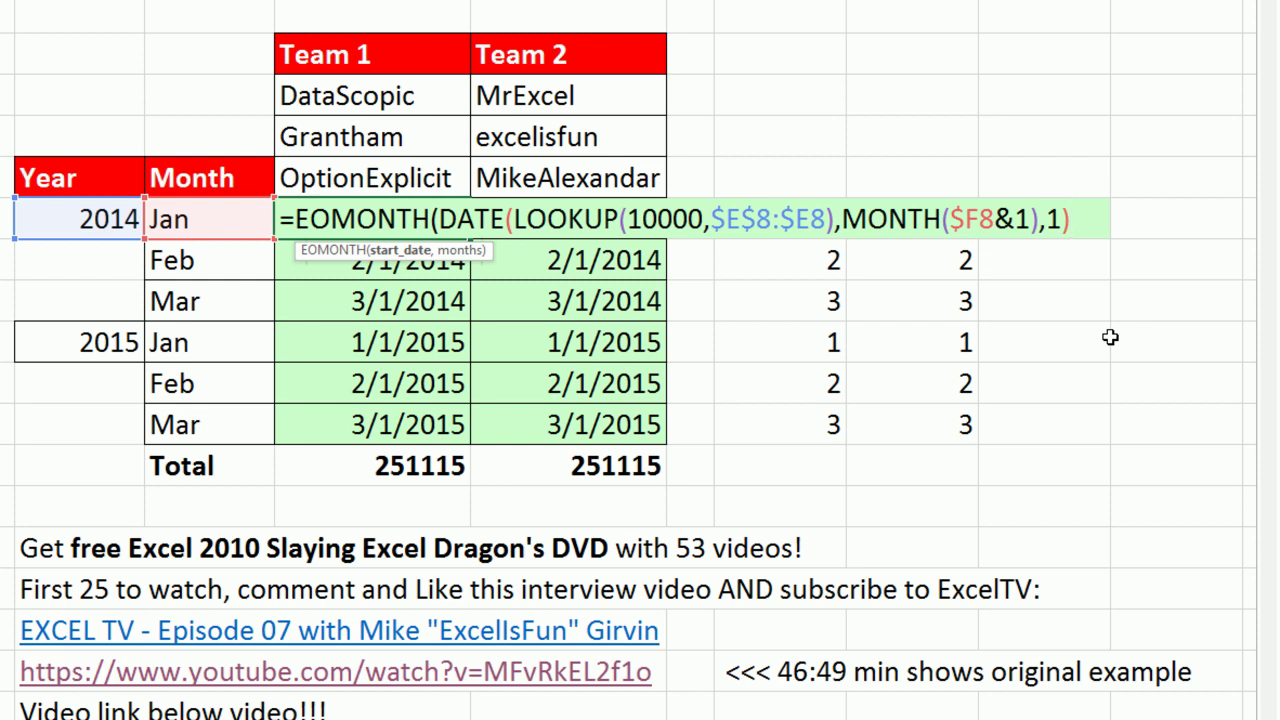
{"action": "type", "text": ","}
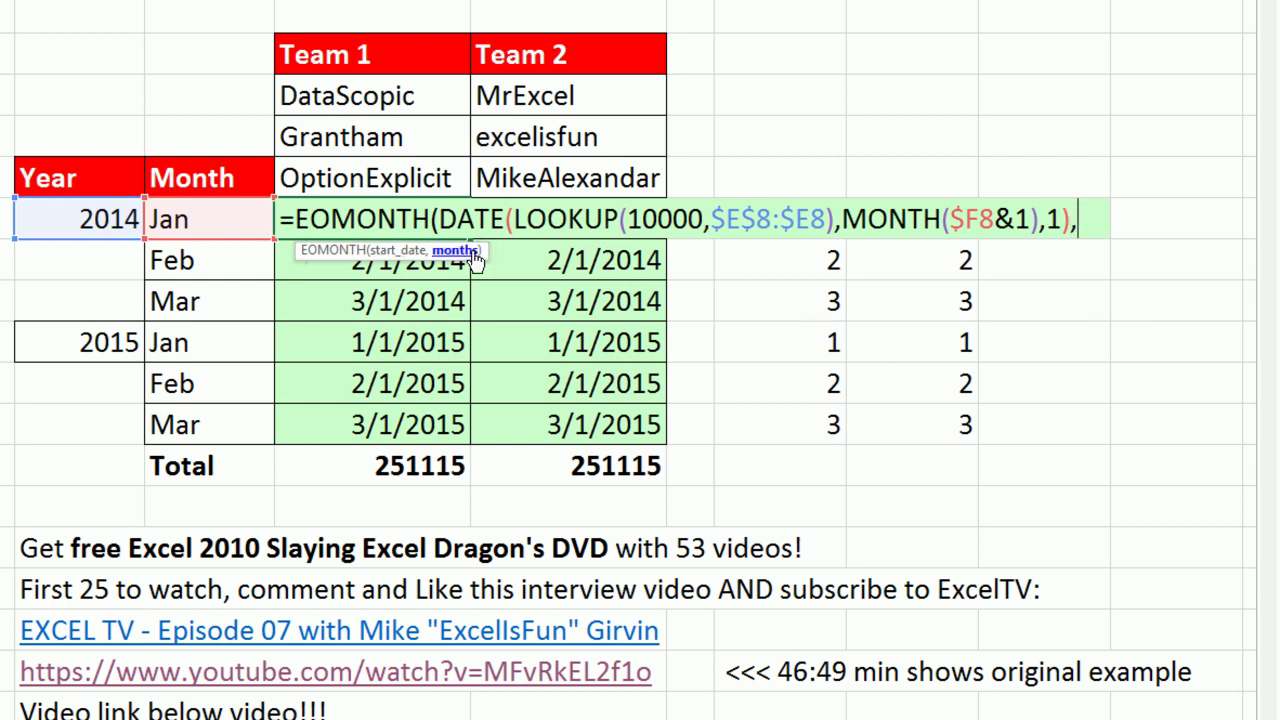
{"action": "type", "text": "0"}
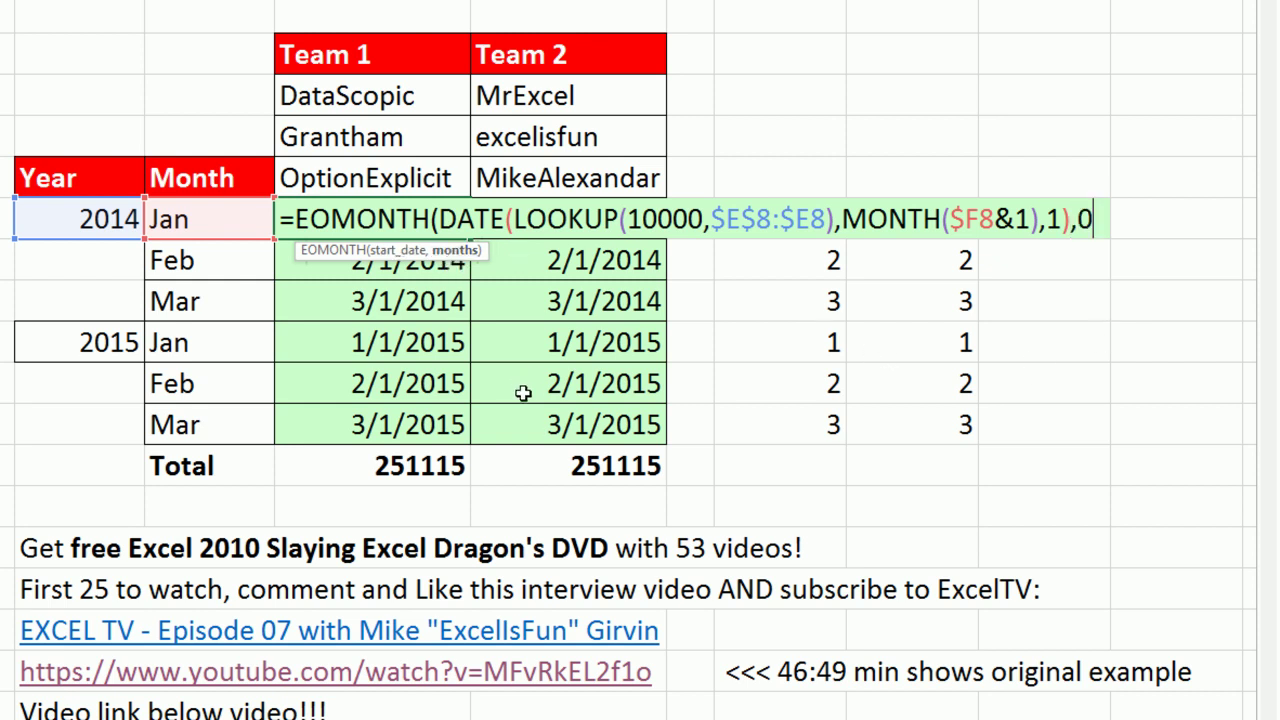
Try 1 and -1 as the EOMONTH months argument, set it back to 0 and enter the formula in G8
{"action": "key", "text": "BackSpace"}
{"action": "type", "text": "1"}
{"action": "key", "text": "BackSpace"}
{"action": "type", "text": "-1"}
{"action": "key", "text": "BackSpace"}
{"action": "key", "text": "BackSpace"}
{"action": "type", "text": "0)"}
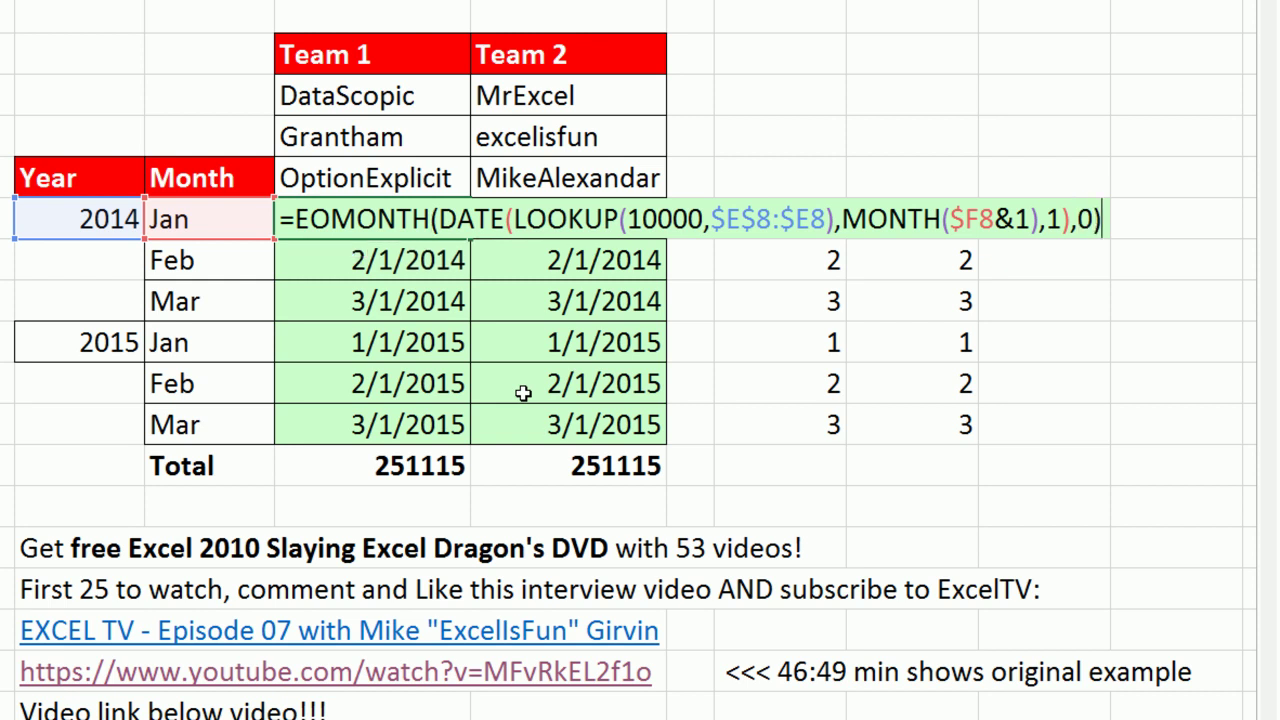
{"action": "key", "text": "Return"}
Fill the EOMONTH formula from G8 across the report range G8:H13
{"action": "left_click_drag", "start_coordinate": [408, 225], "coordinate": [543, 414]}
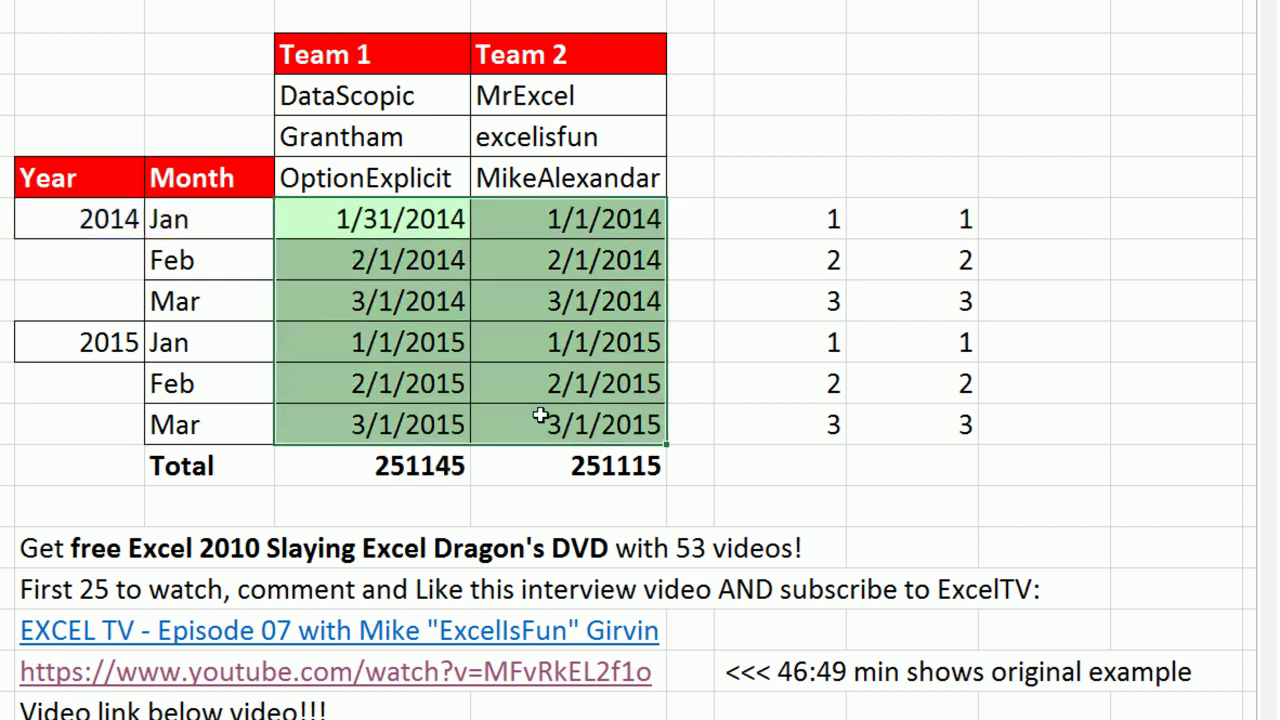
{"action": "key", "text": "F2"}
{"action": "key", "text": "ctrl+Return"}
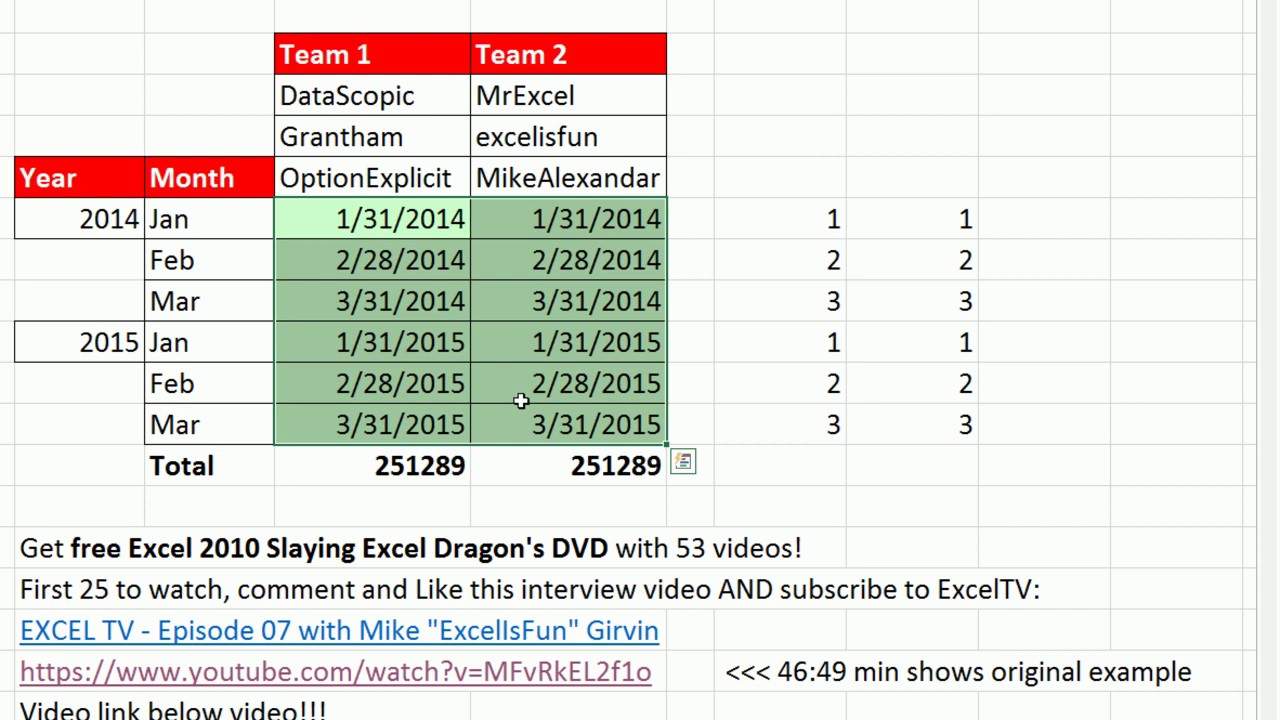
Copy G8's whole EOMONTH formula text without the equal sign and leave the cell unedited
{"action": "double_click", "coordinate": [343, 219]}
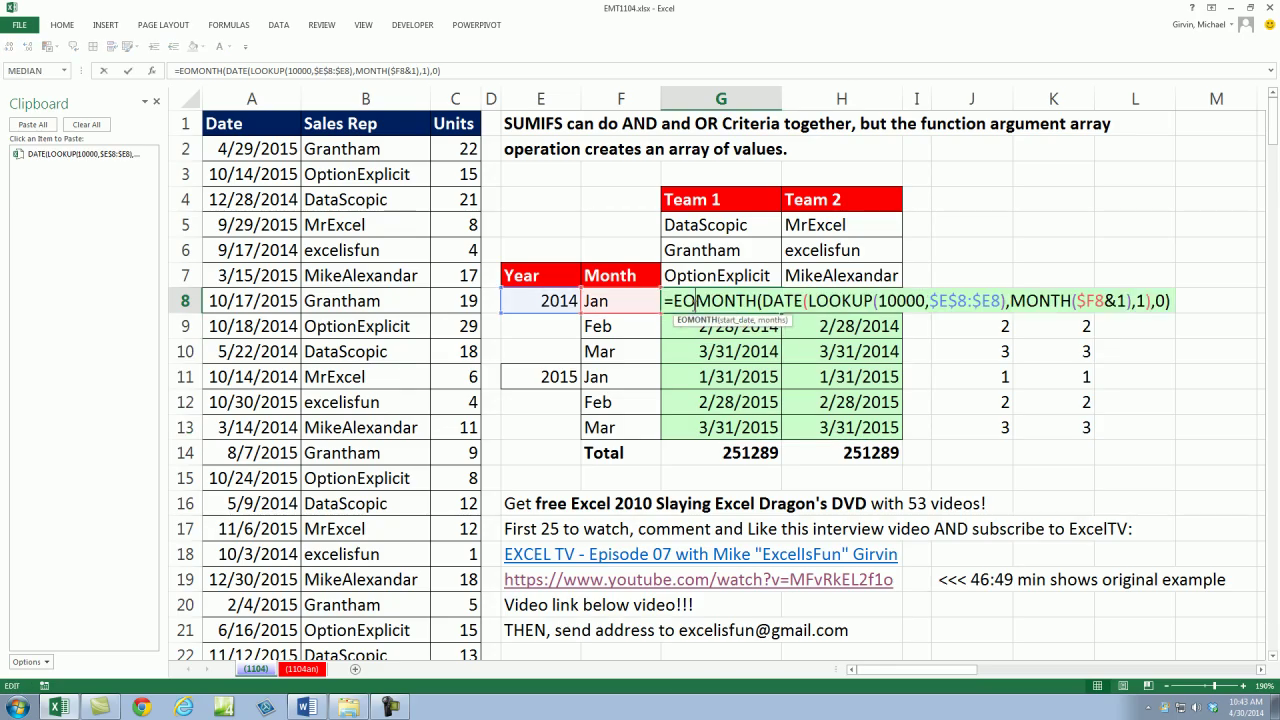
{"action": "left_click_drag", "start_coordinate": [673, 301], "coordinate": [1194, 313]}
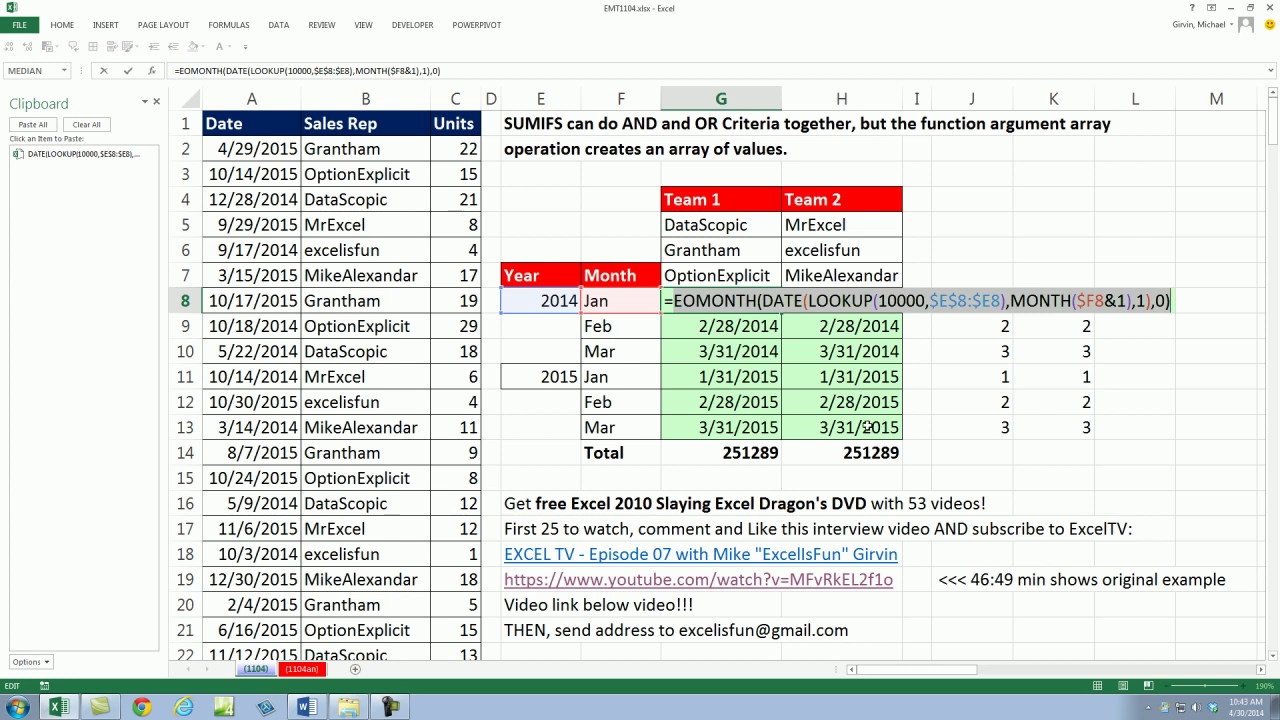
{"action": "key", "text": "ctrl+c"}
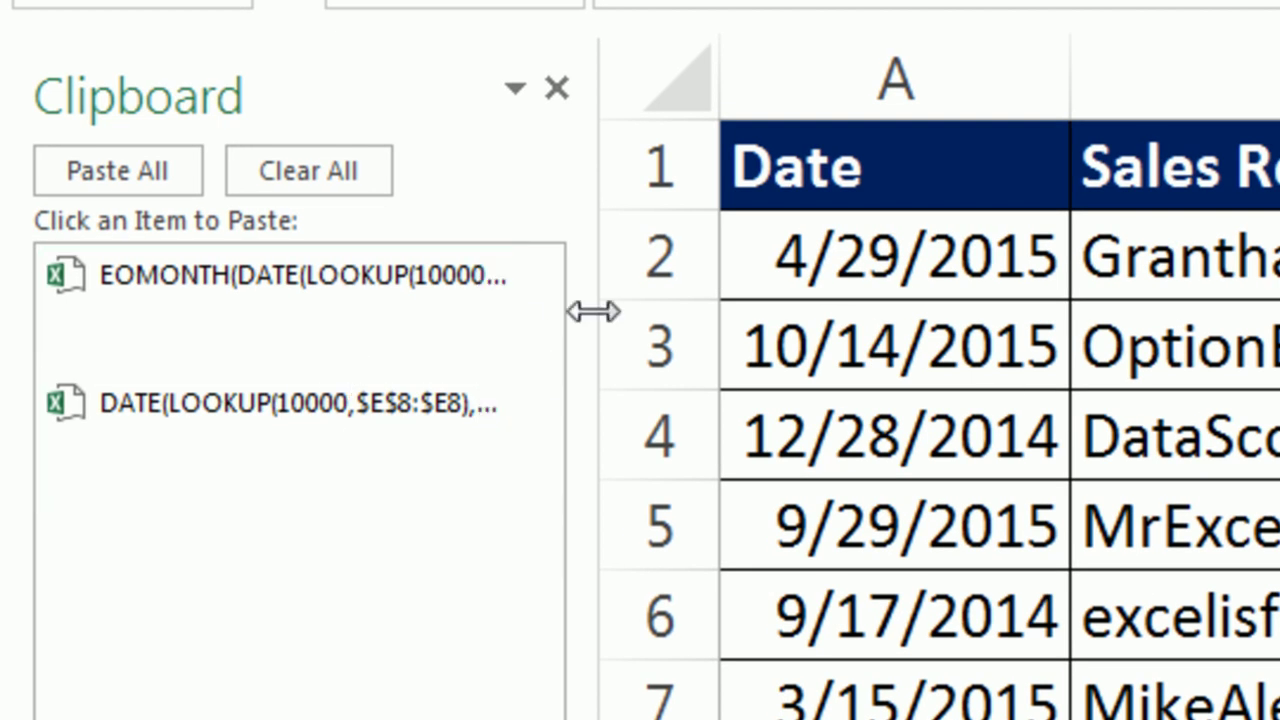
{"action": "left_click", "coordinate": [188, 292]}
Clear the trial formulas from the report range G8:H13
{"action": "left_click_drag", "start_coordinate": [726, 298], "coordinate": [818, 420]}
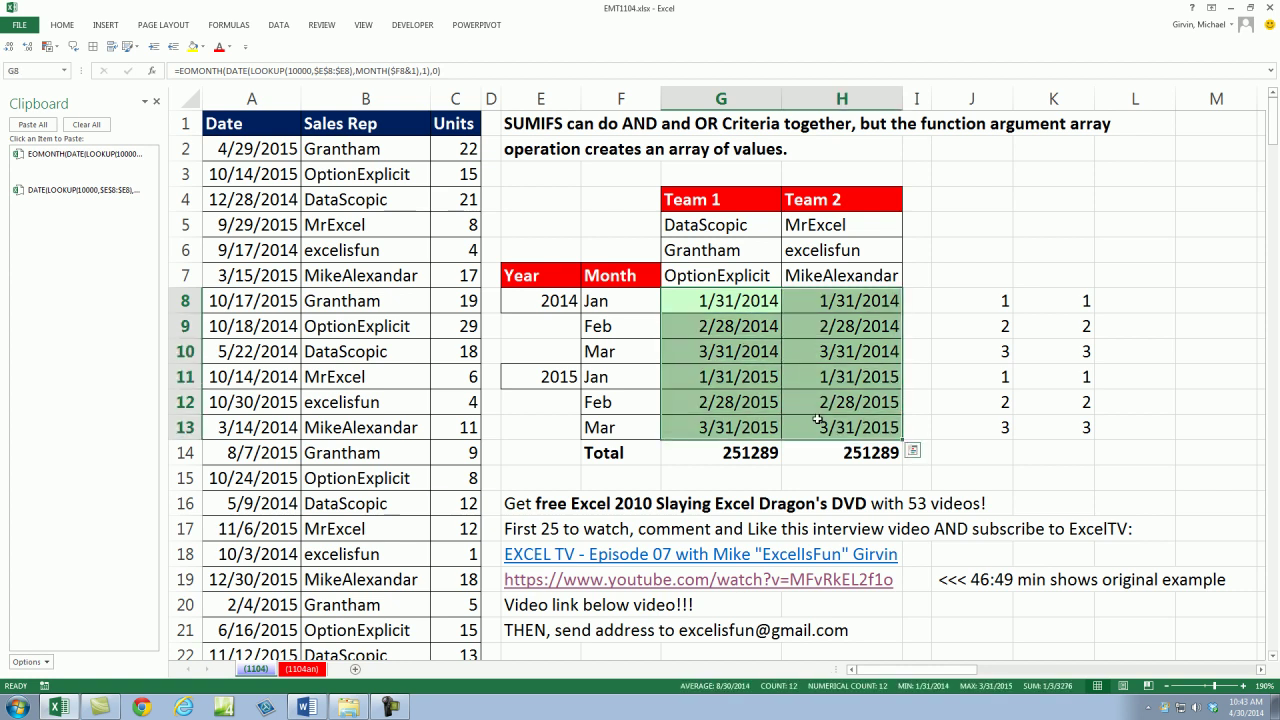
{"action": "key", "text": "Delete"}
{"action": "left_click", "coordinate": [703, 298]}
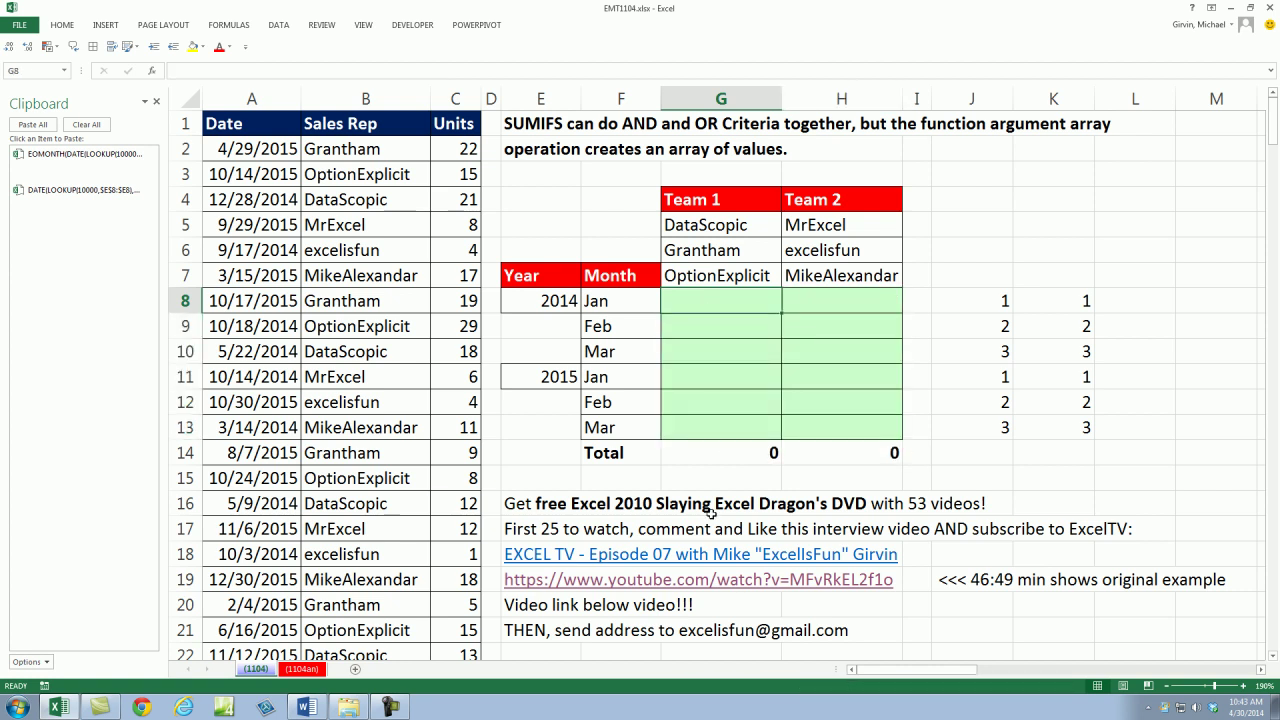
{"action": "type", "text": "="}
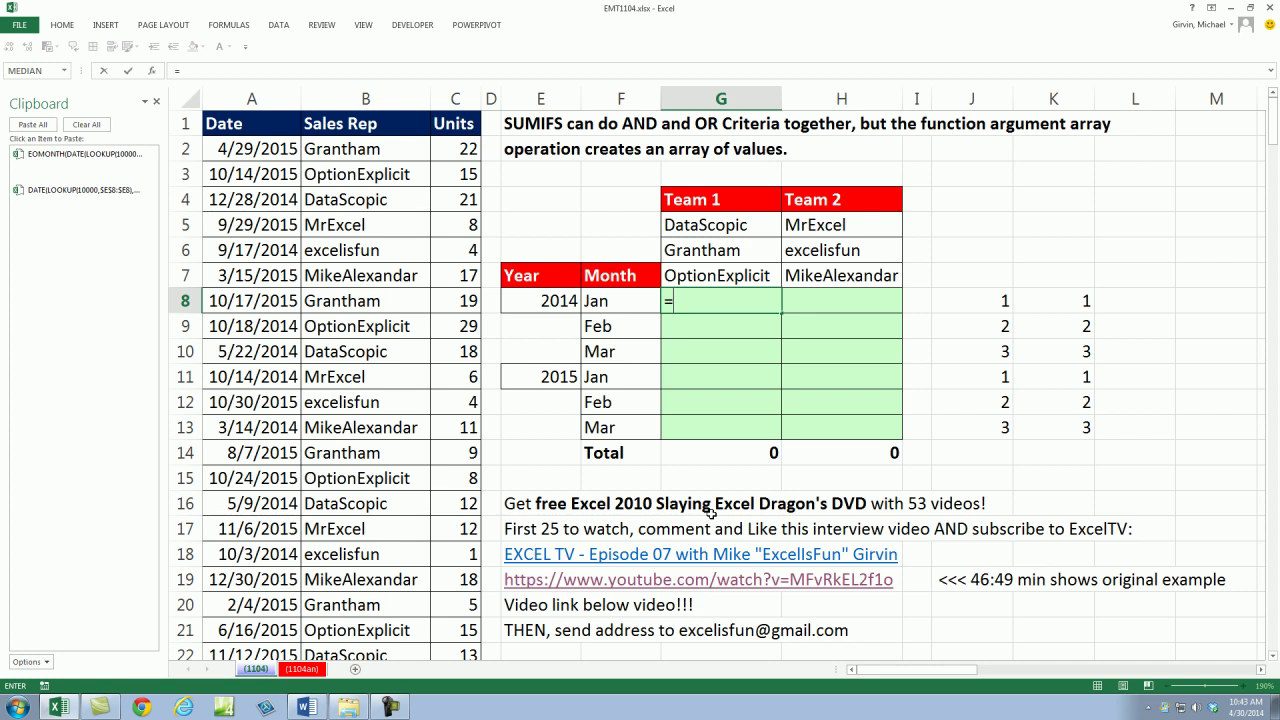
{"action": "key", "text": "Escape"}
Create range names for the Date, Sales Rep and Units data columns from the table's top row only
{"action": "left_click", "coordinate": [237, 125]}
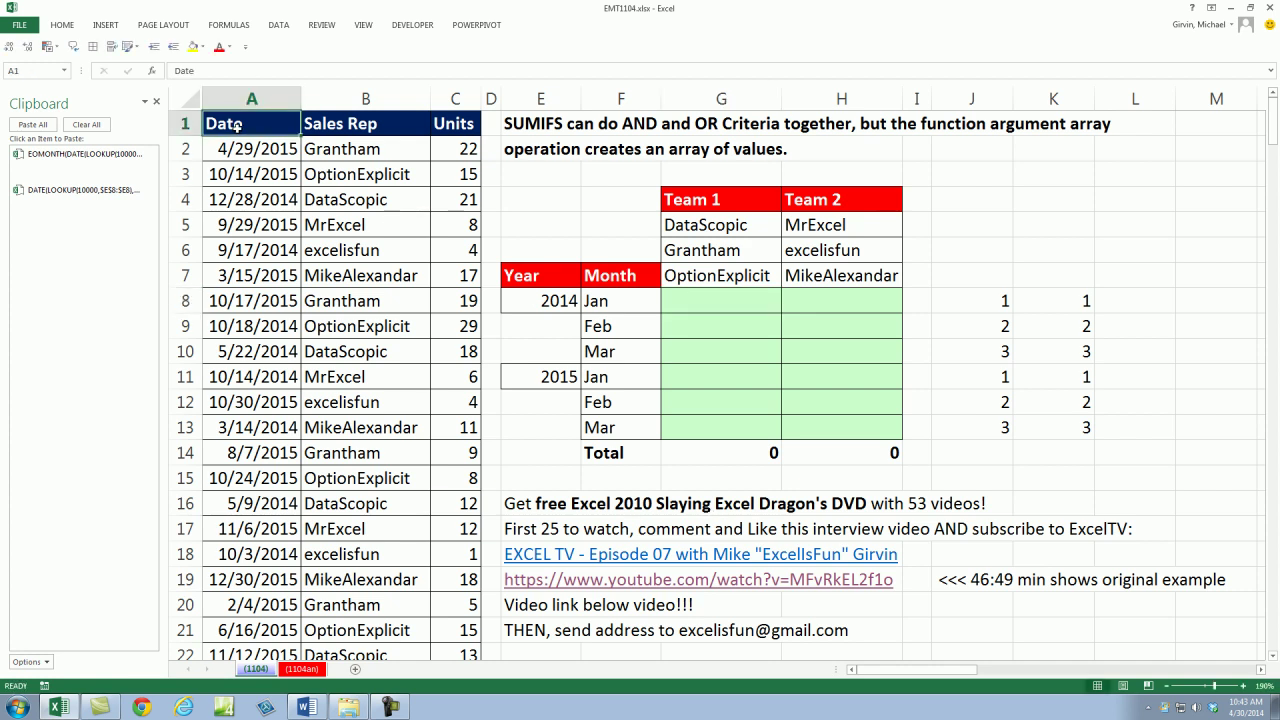
{"action": "key", "text": "ctrl+shift+8"}
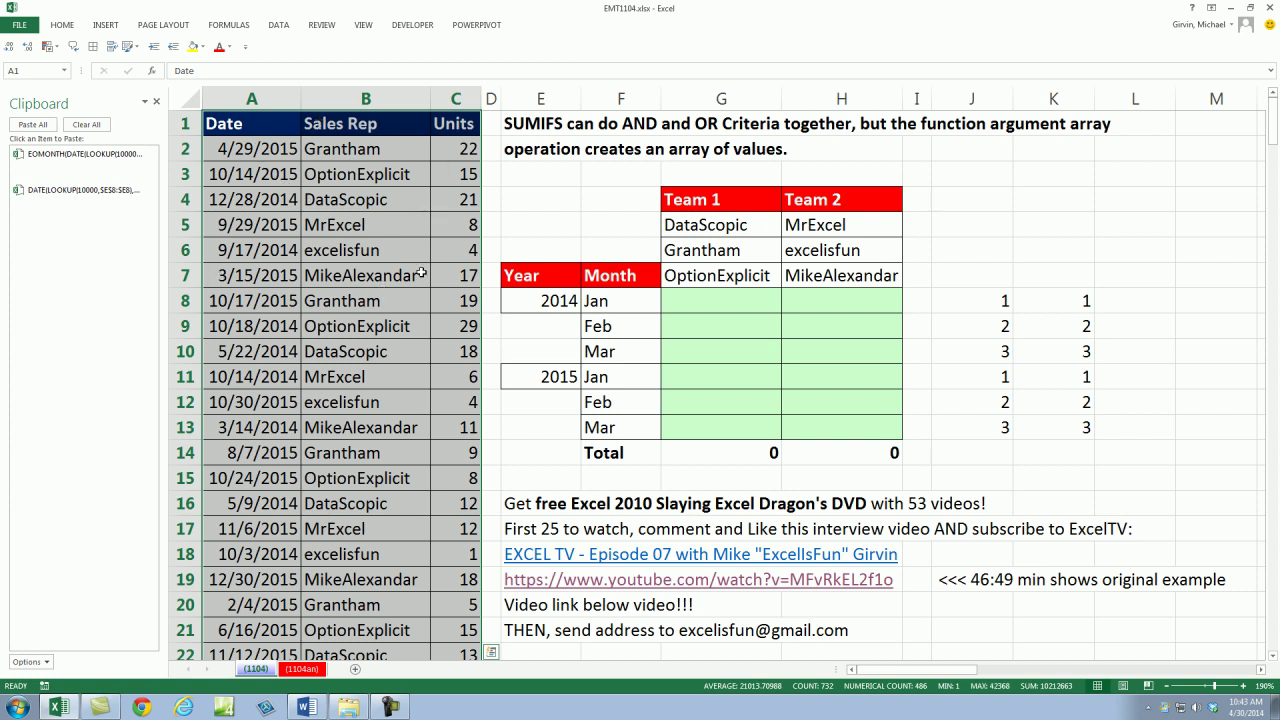
{"action": "key", "text": "ctrl+shift+F3"}
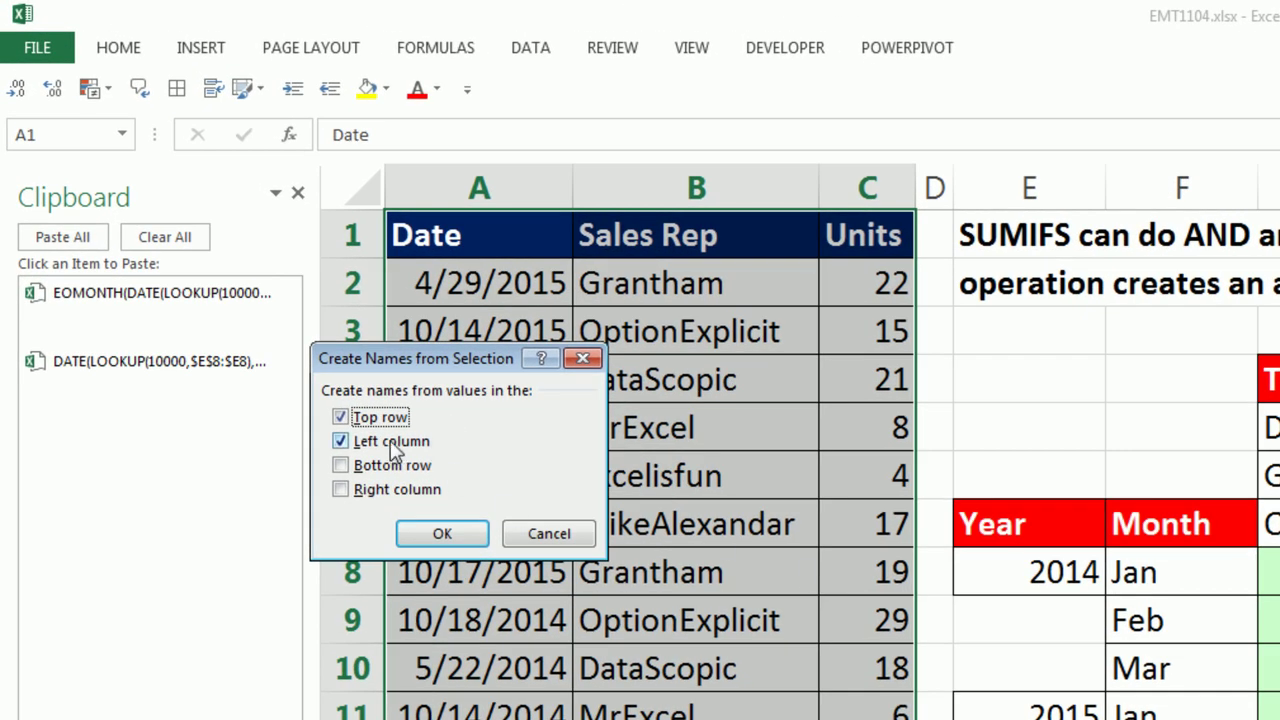
{"action": "left_click_drag", "start_coordinate": [409, 362], "coordinate": [517, 376]}
{"action": "left_click", "coordinate": [449, 456]}
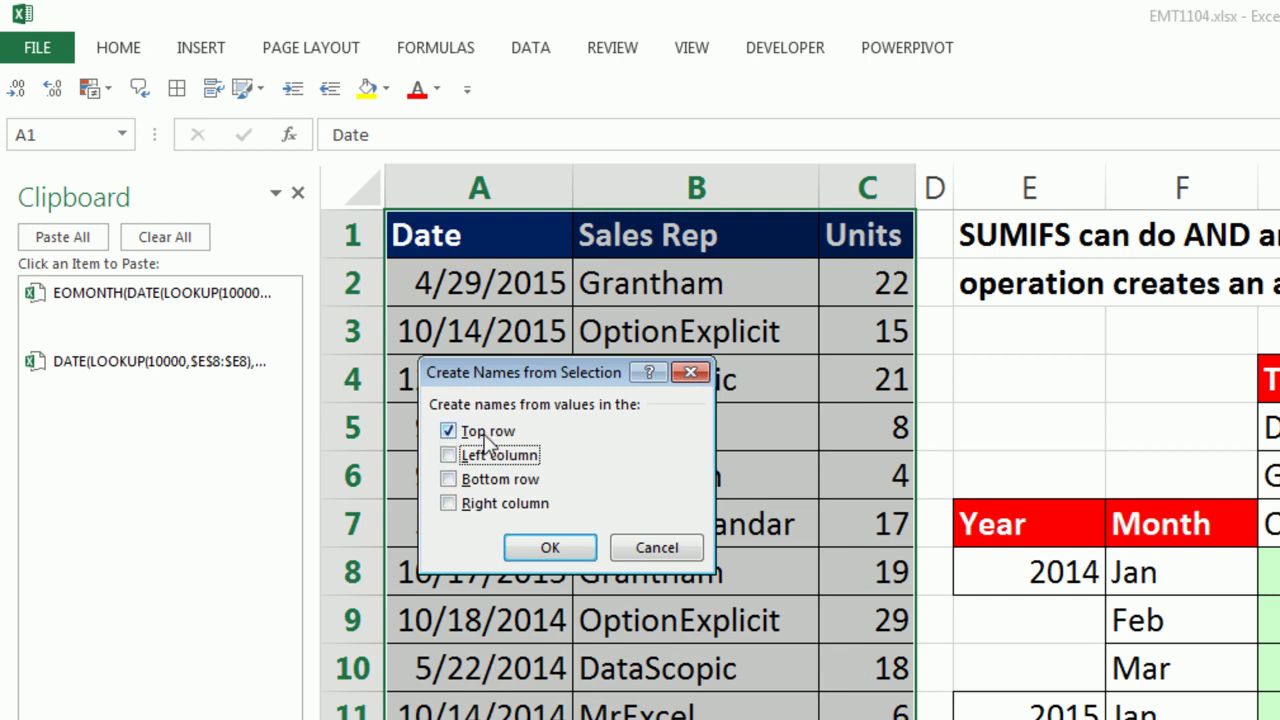
{"action": "left_click", "coordinate": [550, 547]}
{"action": "left_click", "coordinate": [684, 484]}
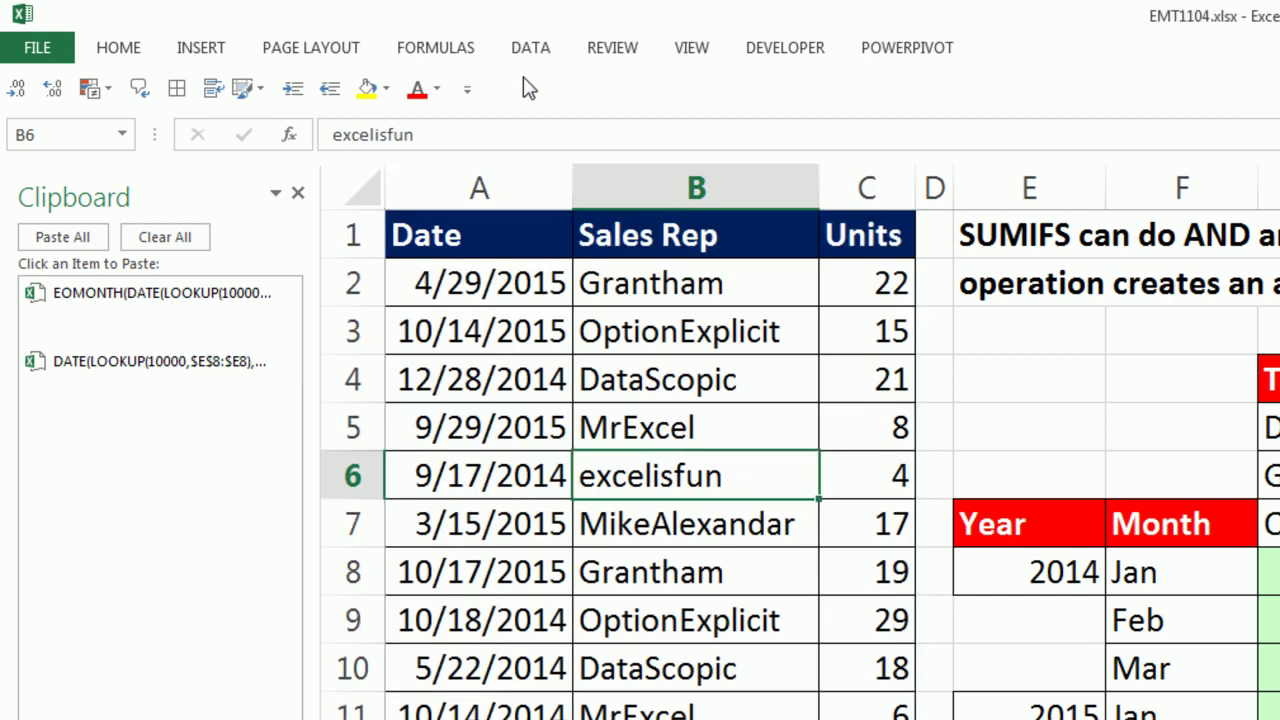
Check which cells the named ranges Date and Units cover
{"action": "left_click", "coordinate": [121, 134]}
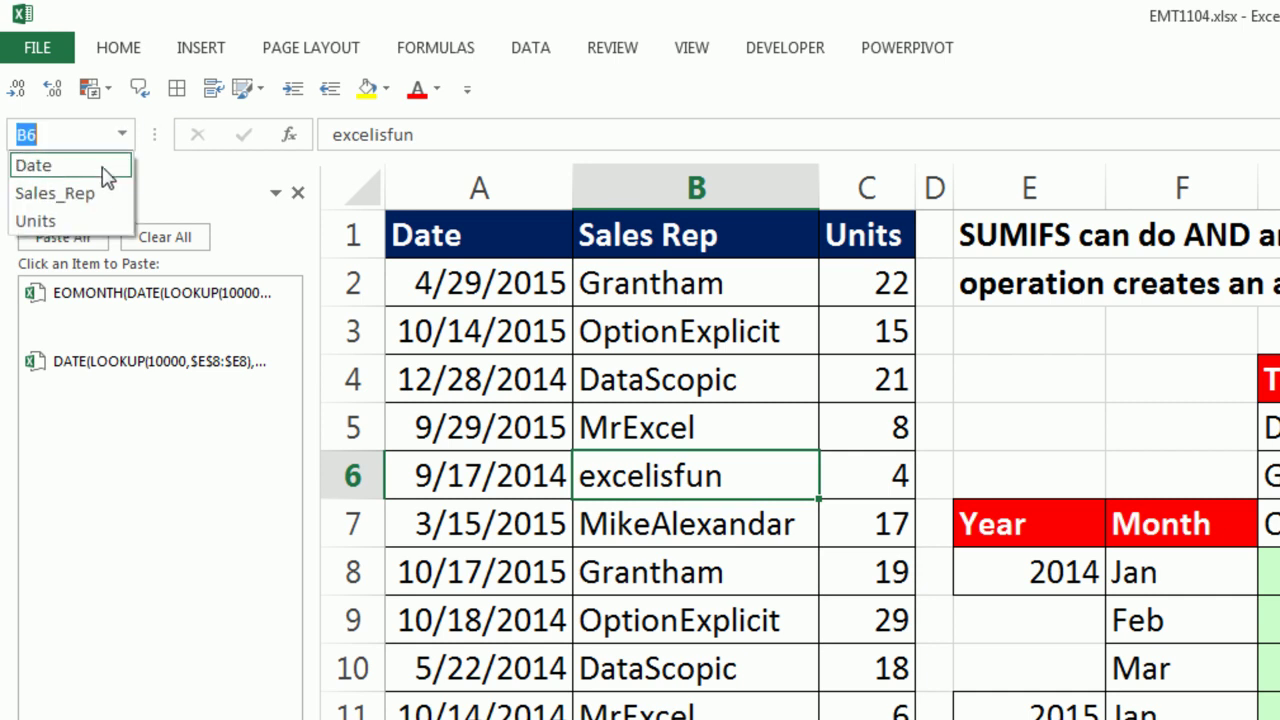
{"action": "left_click", "coordinate": [90, 165]}
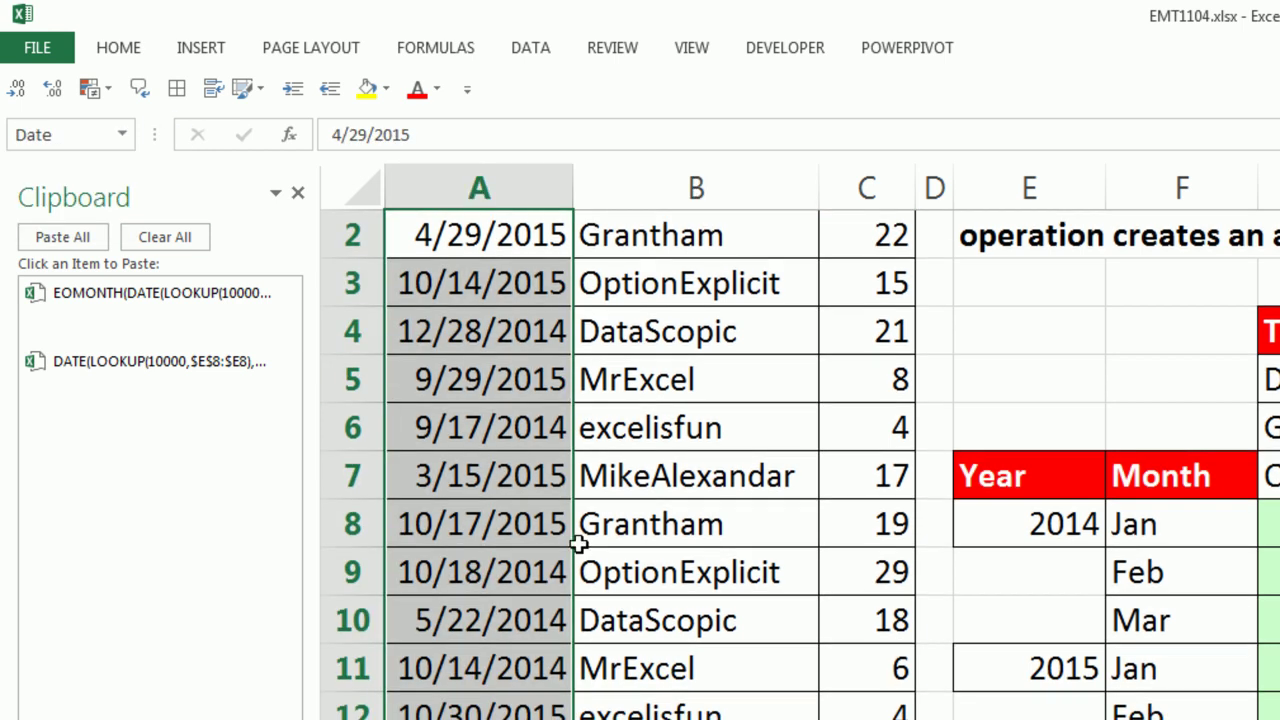
{"action": "scroll", "coordinate": [700, 291], "scroll_direction": "up", "scroll_amount": 1}
{"action": "left_click", "coordinate": [121, 134]}
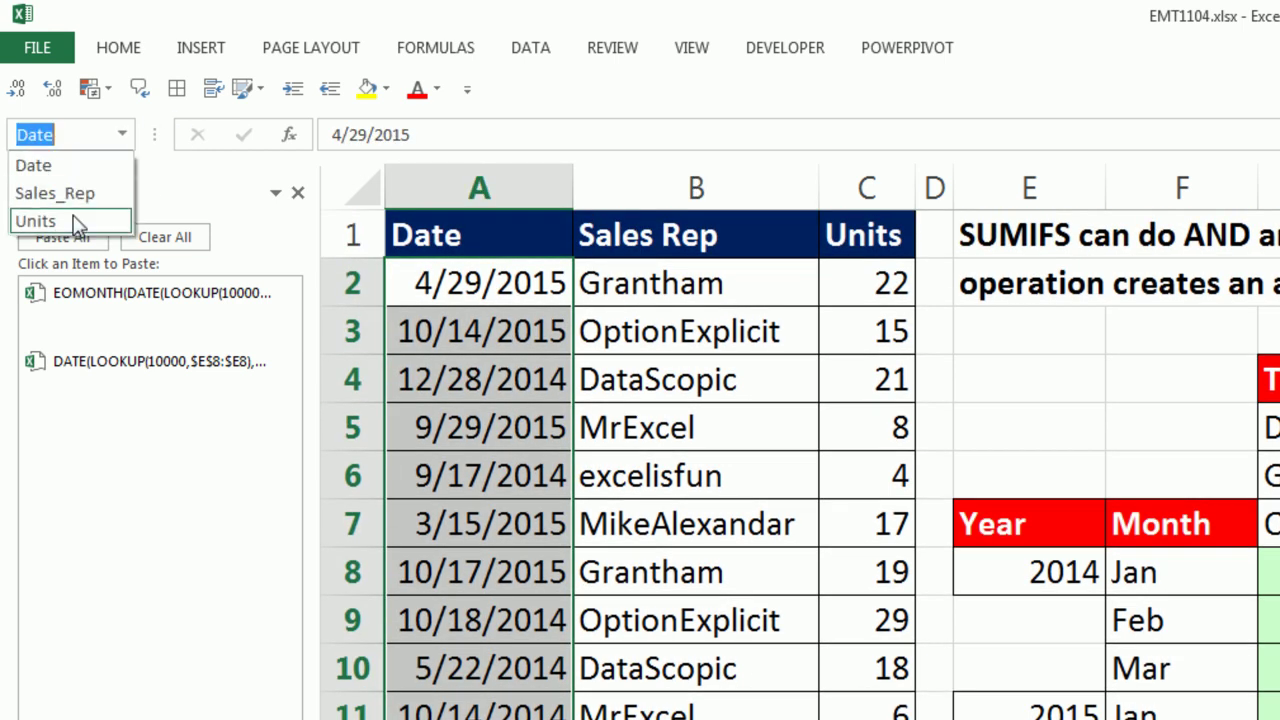
{"action": "left_click", "coordinate": [55, 220]}
{"action": "scroll", "coordinate": [817, 634], "scroll_direction": "up", "scroll_amount": 1}
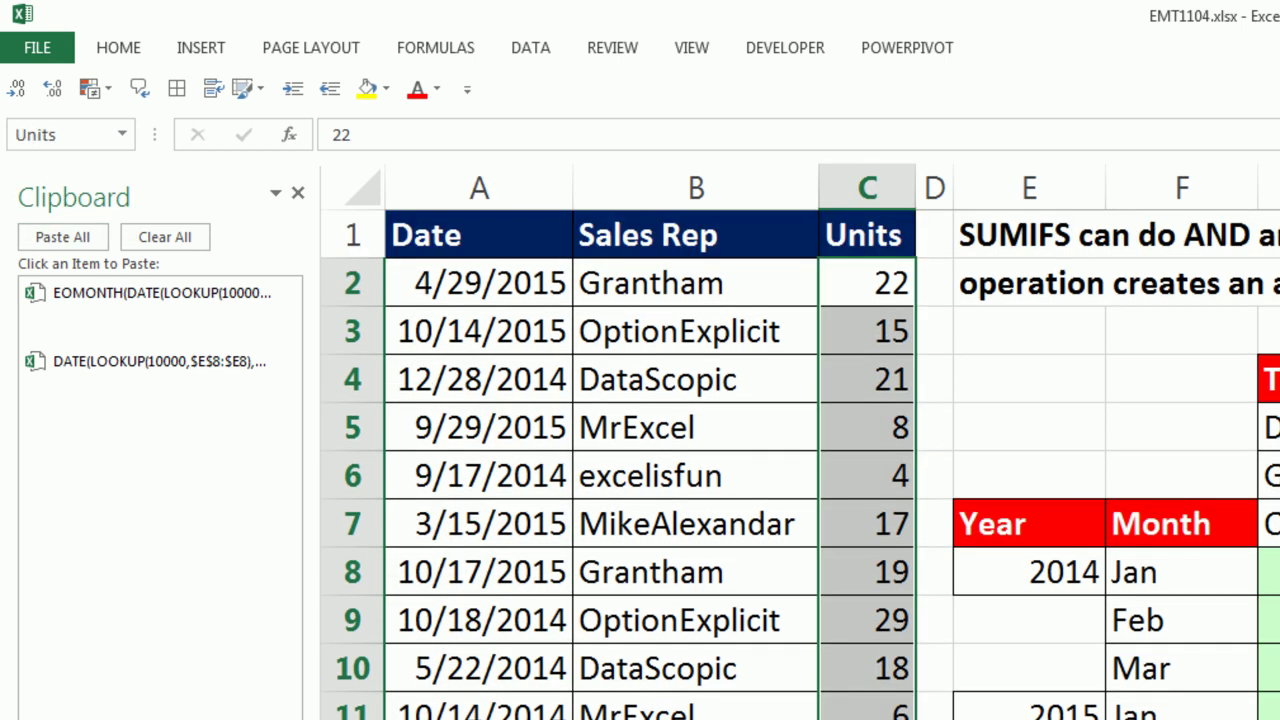
Start a SUMIFS formula in G8 with the Units data column as the sum range
{"action": "left_click", "coordinate": [720, 300]}
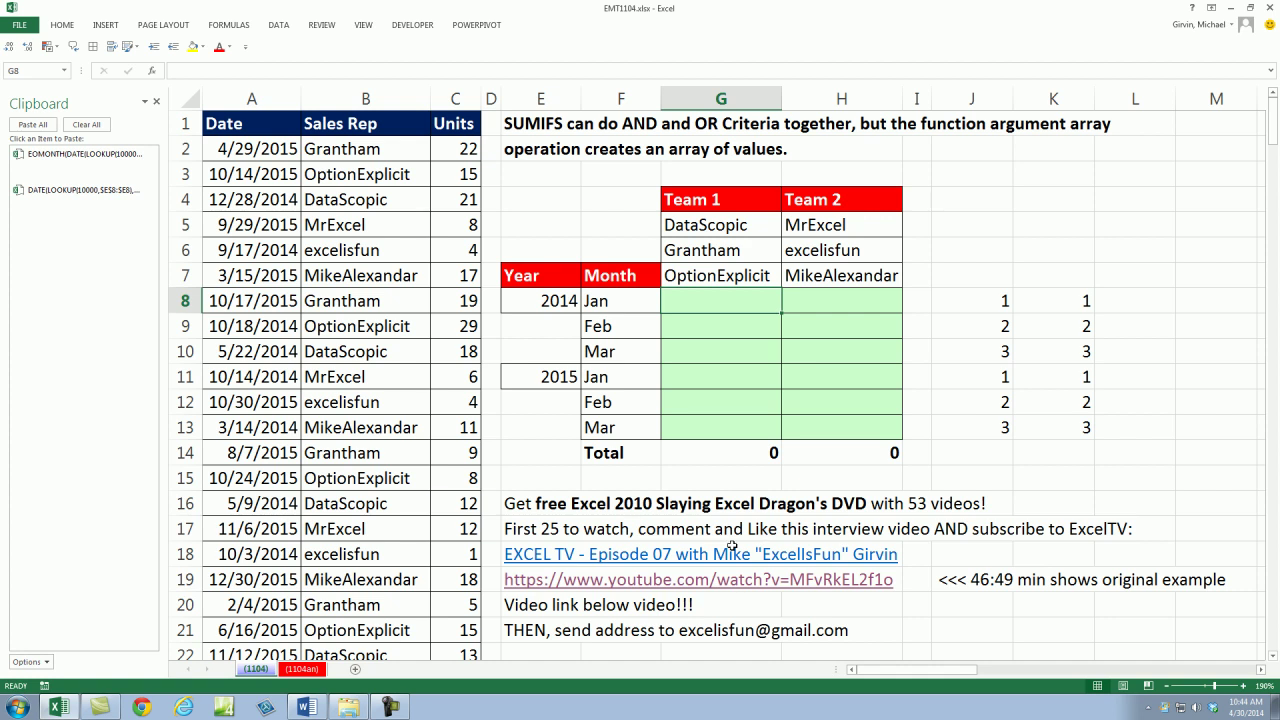
{"action": "type", "text": "="}
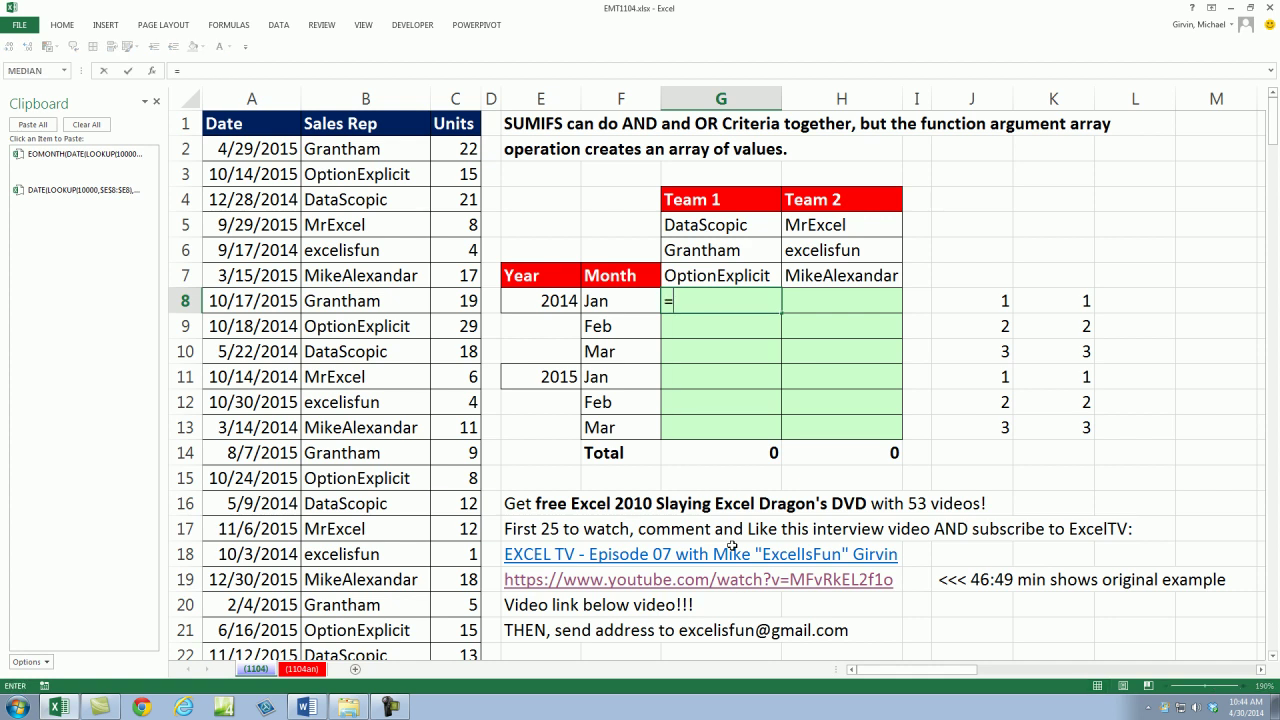
{"action": "type", "text": "sumif"}
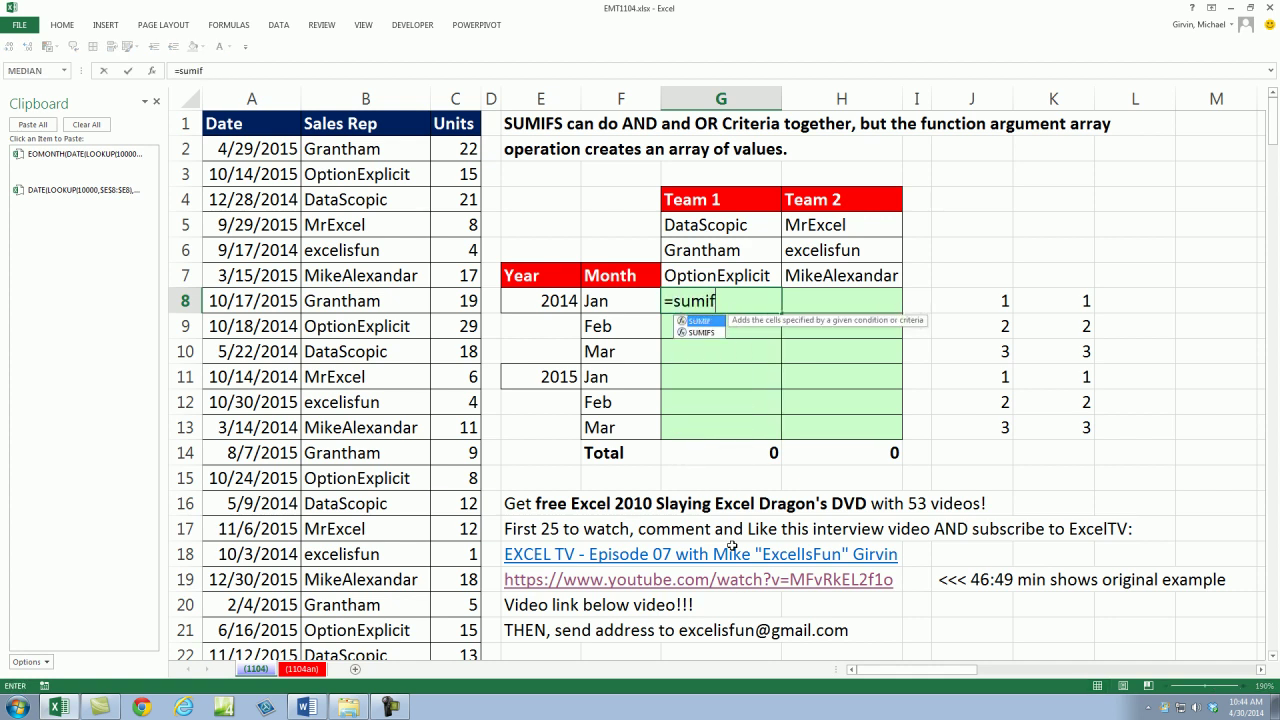
{"action": "key", "text": "Down"}
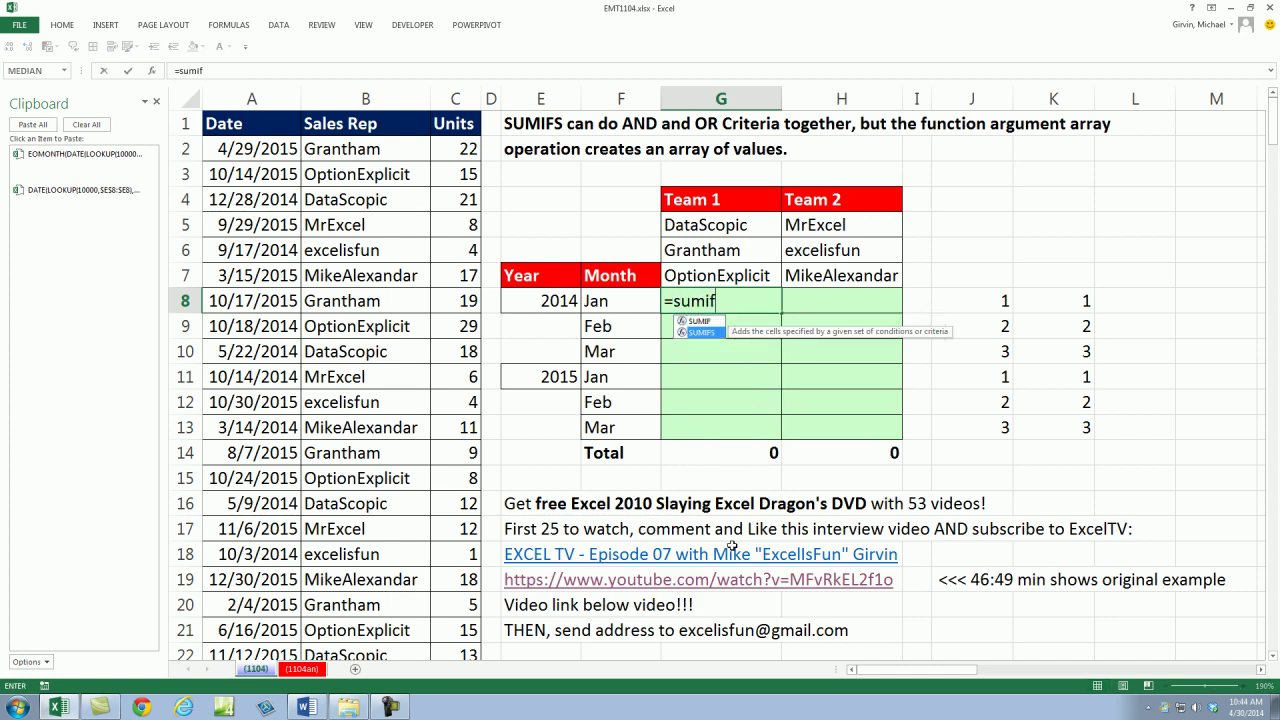
{"action": "key", "text": "Tab"}
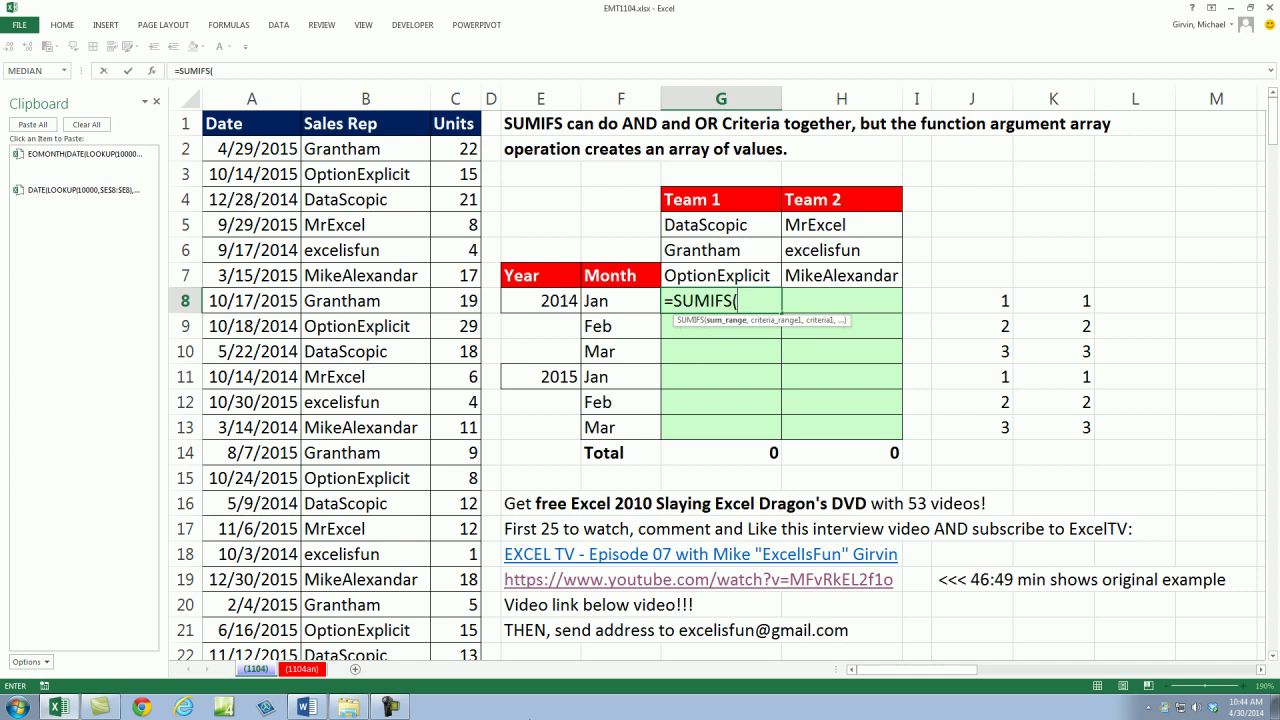
{"action": "left_click", "coordinate": [454, 147]}
{"action": "key", "text": "ctrl+shift+Down"}
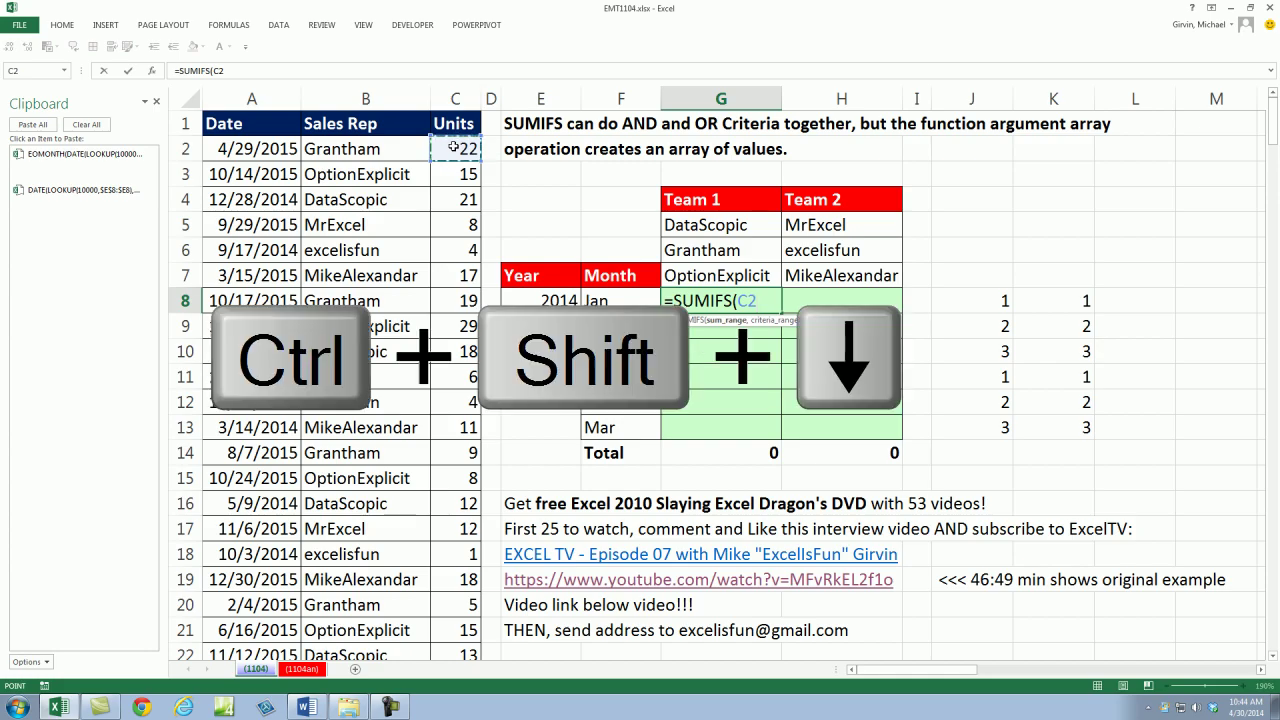
{"action": "key", "text": "ctrl+BackSpace"}
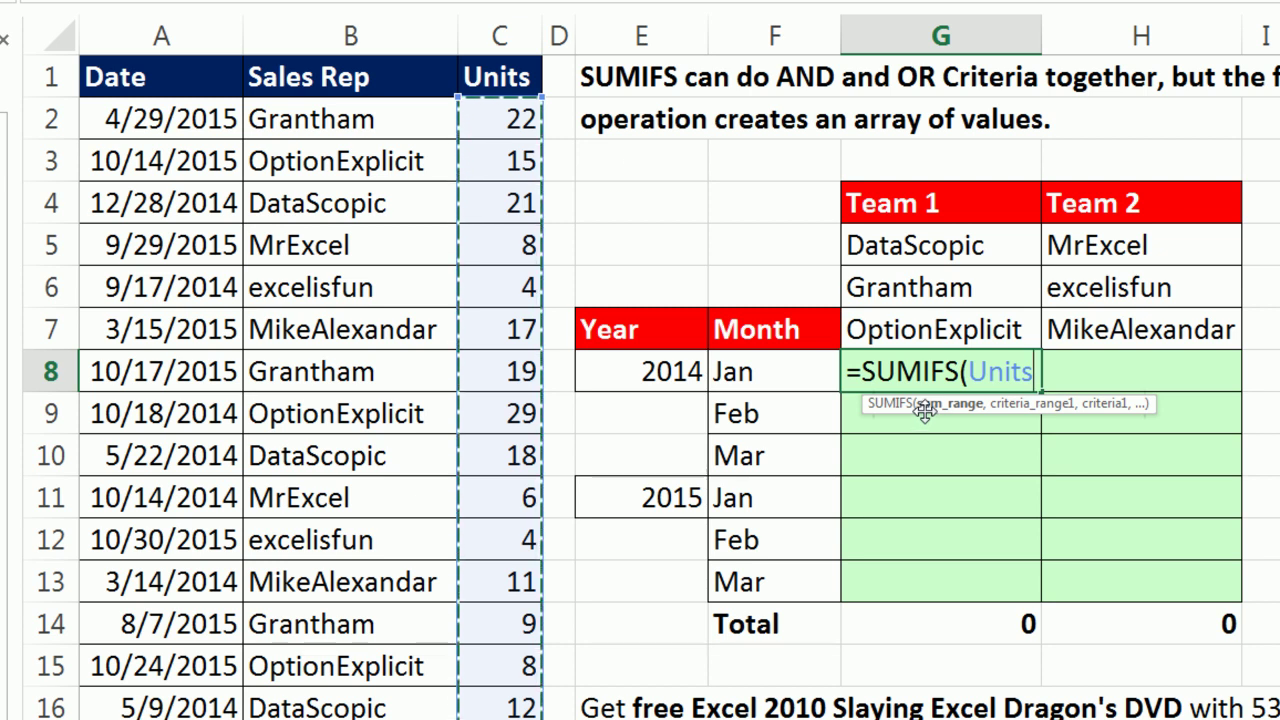
{"action": "type", "text": ","}
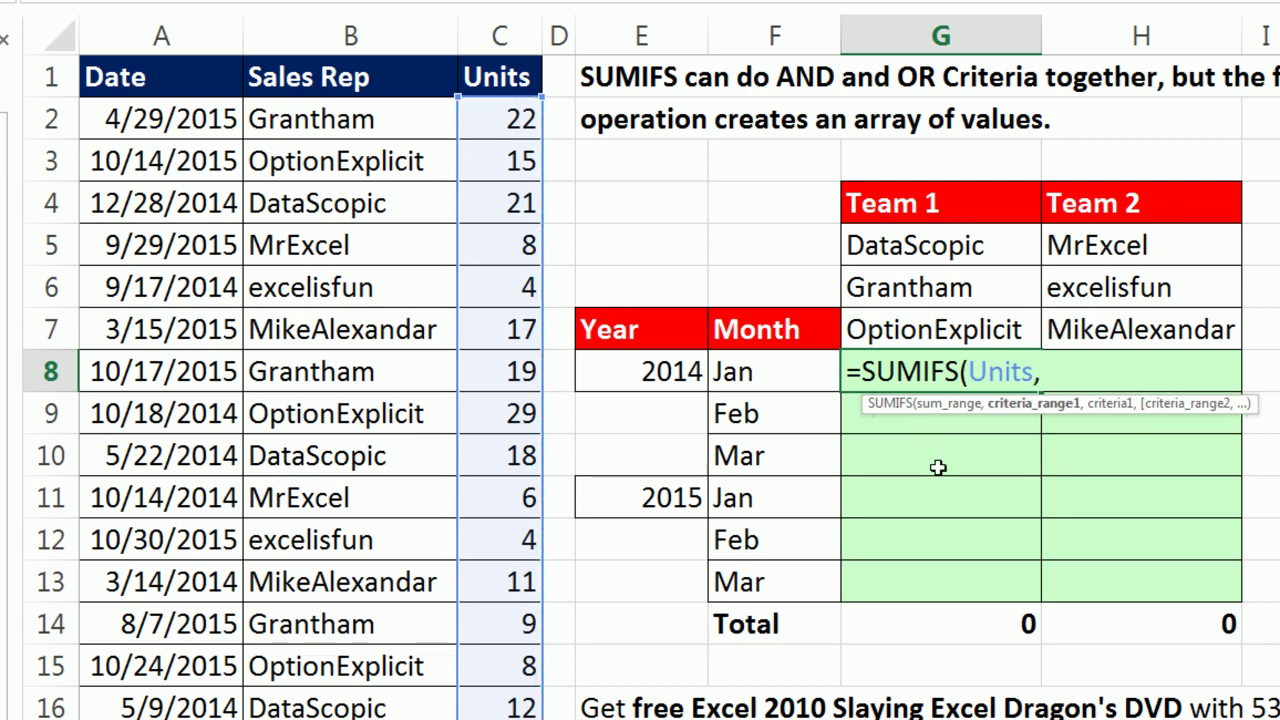
Add Date as the first criteria range, with ">="& joined to the copied DATE formula as its criterion
{"action": "type", "text": "Date"}
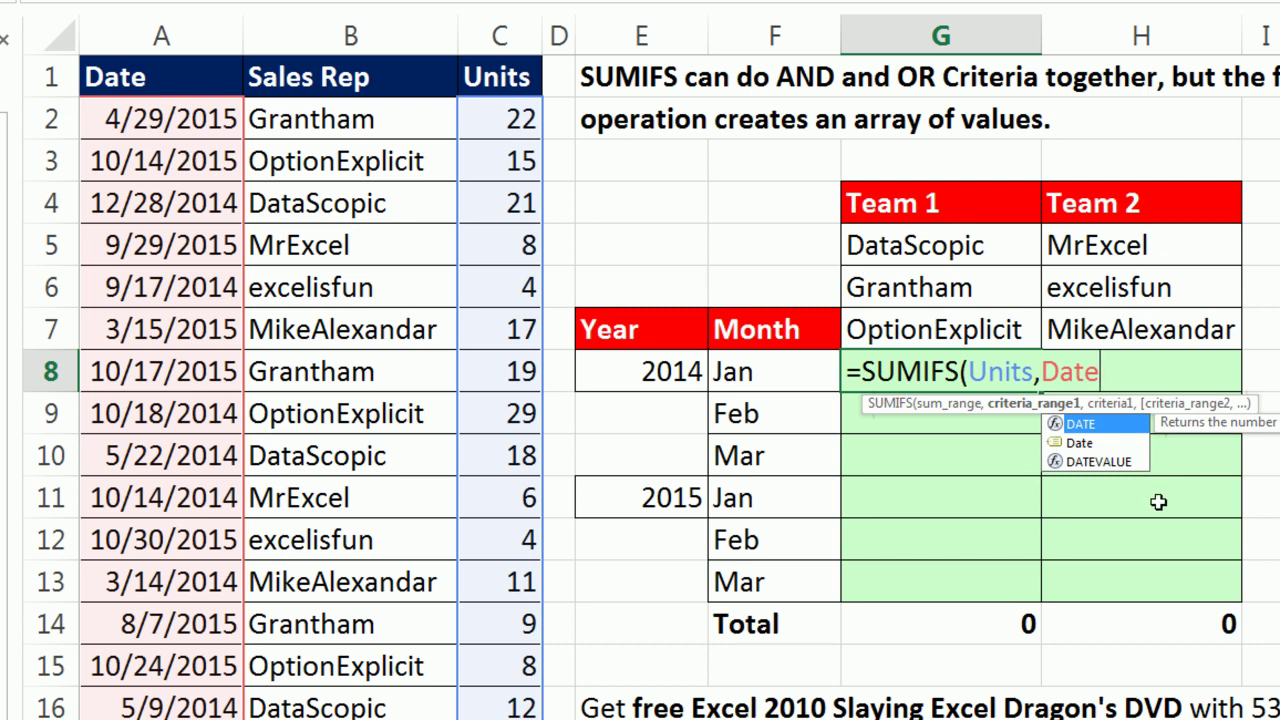
{"action": "type", "text": ","}
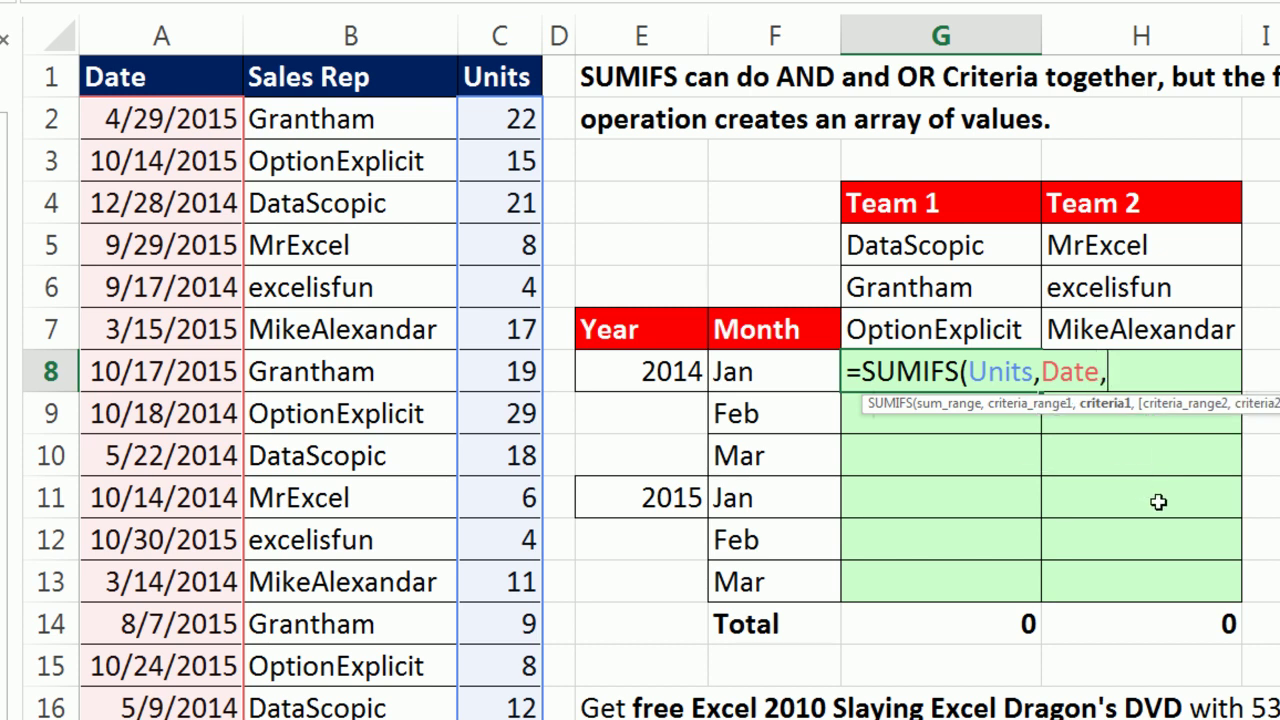
{"action": "type", "text": "\">=\"&"}
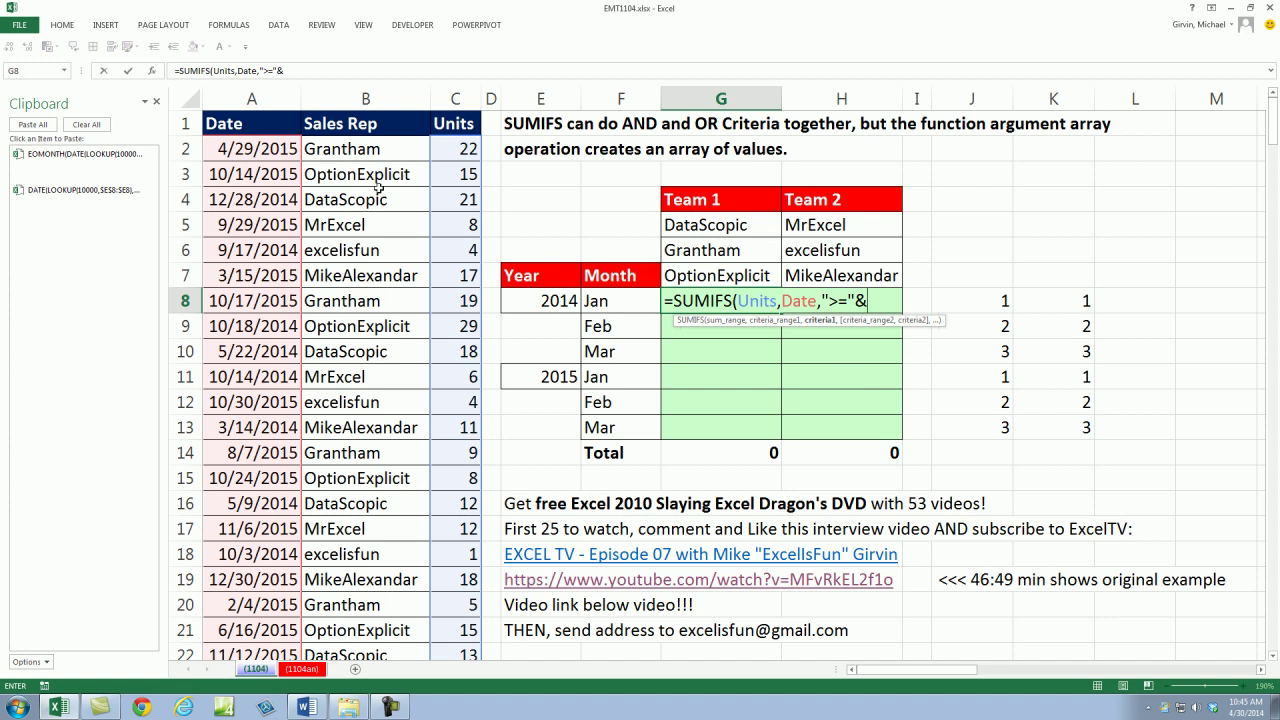
{"action": "left_click", "coordinate": [72, 209]}
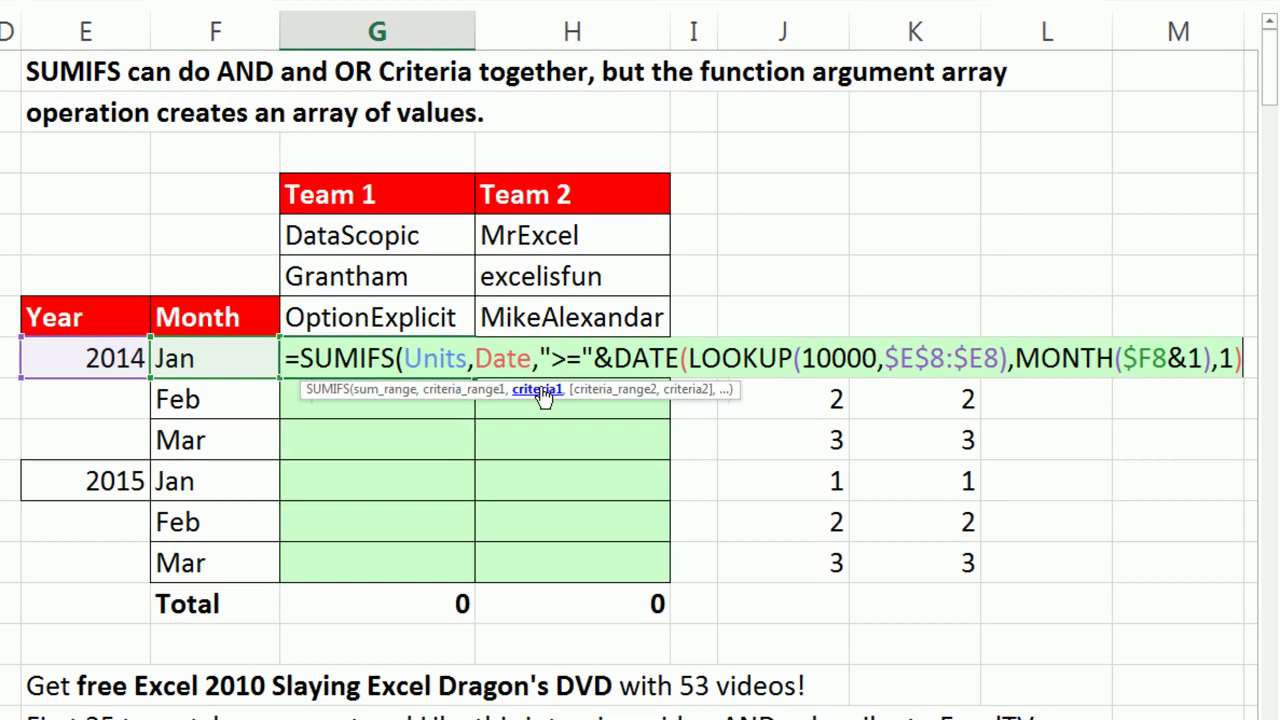
Evaluate the criteria1 argument in place to inspect its result, and undo the evaluation
{"action": "left_click", "coordinate": [823, 321]}
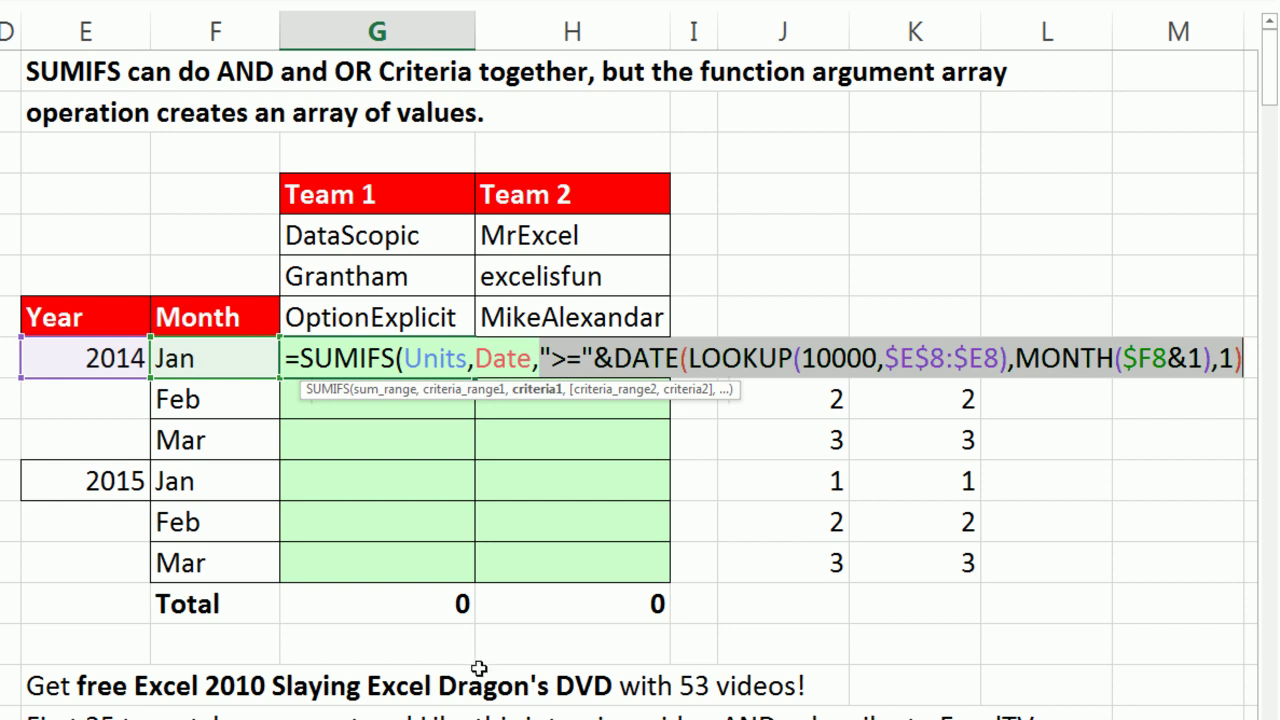
{"action": "key", "text": "F9"}
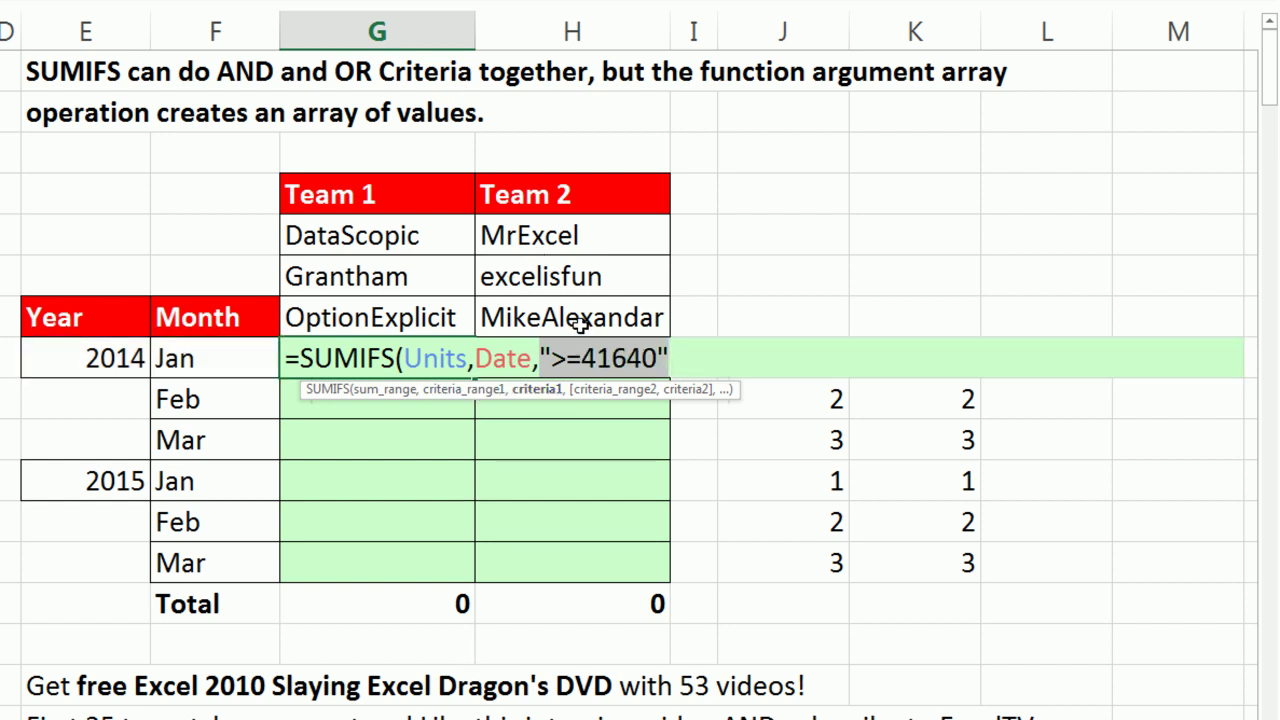
{"action": "key", "text": "ctrl+z"}
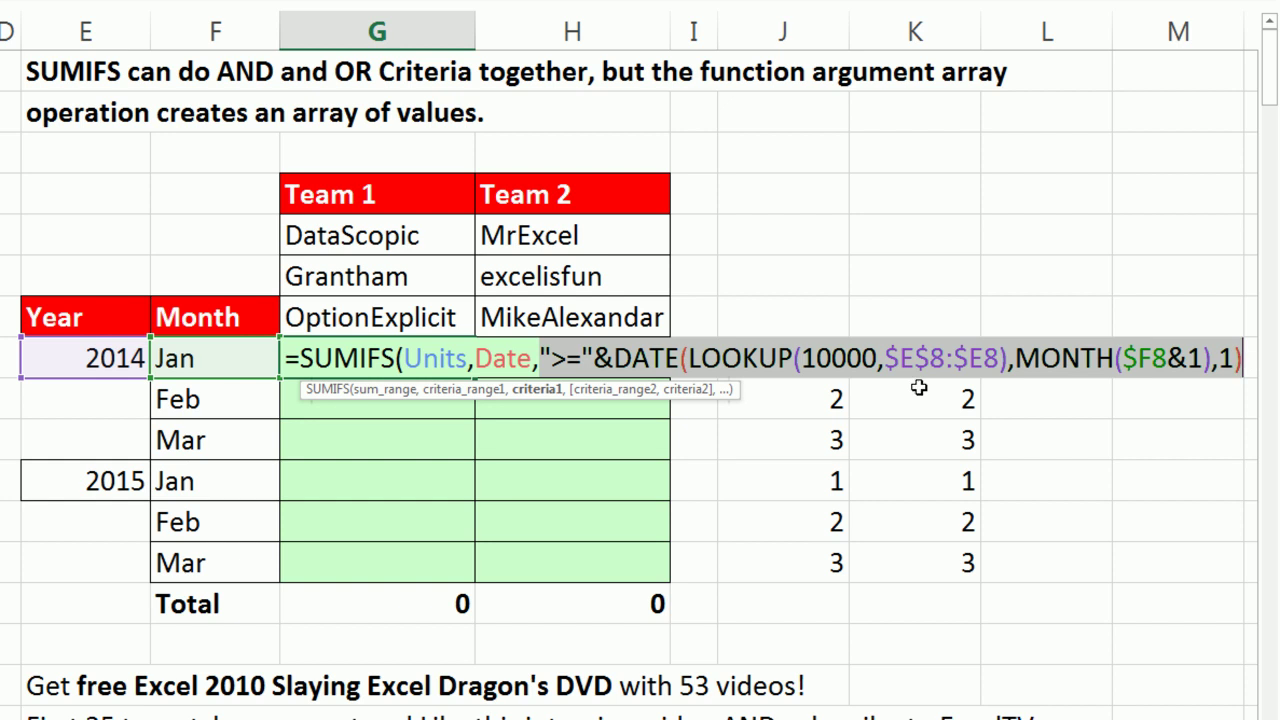
{"action": "left_click", "coordinate": [512, 350]}
{"action": "left_click", "coordinate": [584, 352]}
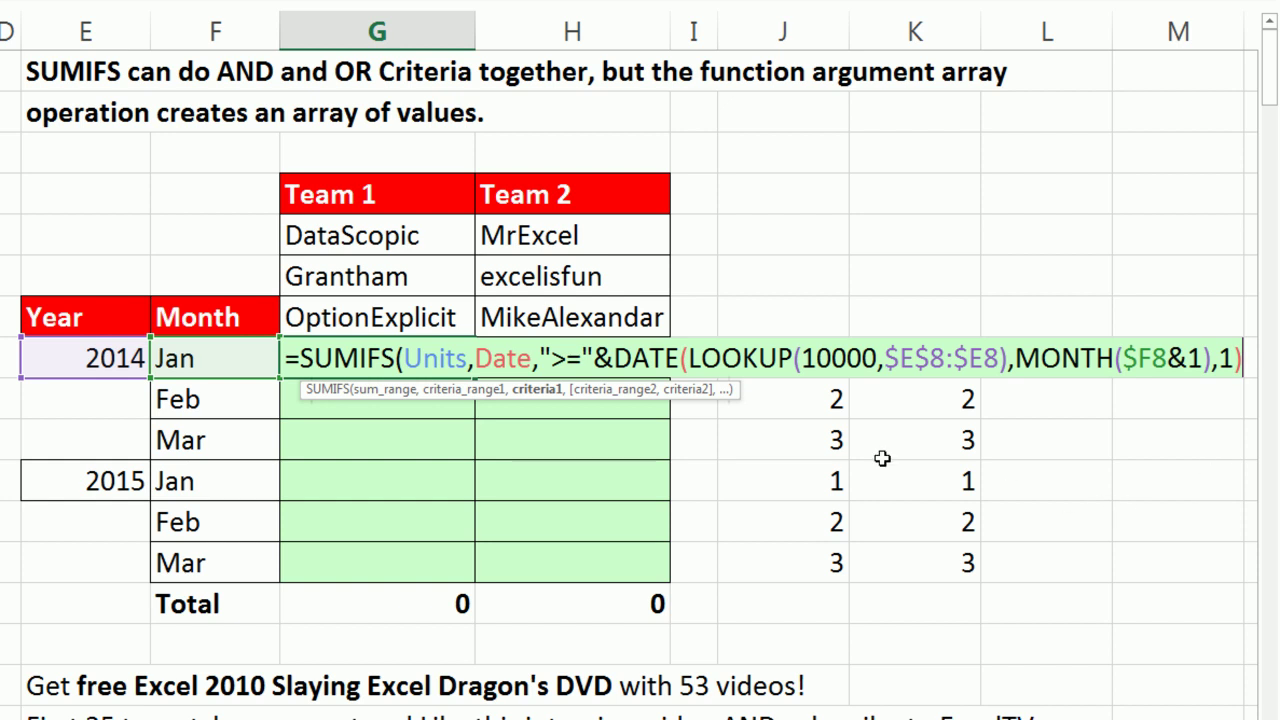
Add Date as the second criteria range, with "<="& joined to the copied EOMONTH formula as its criterion
{"action": "type", "text": ","}
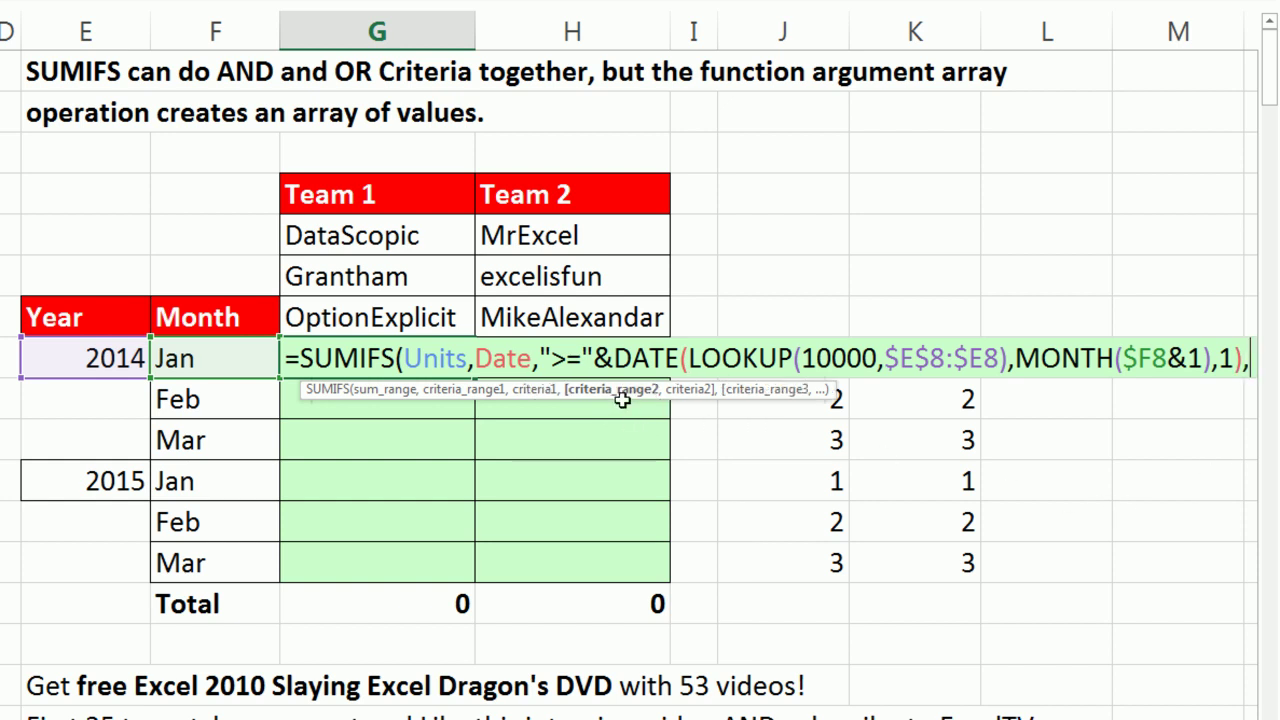
{"action": "type", "text": "Date,"}
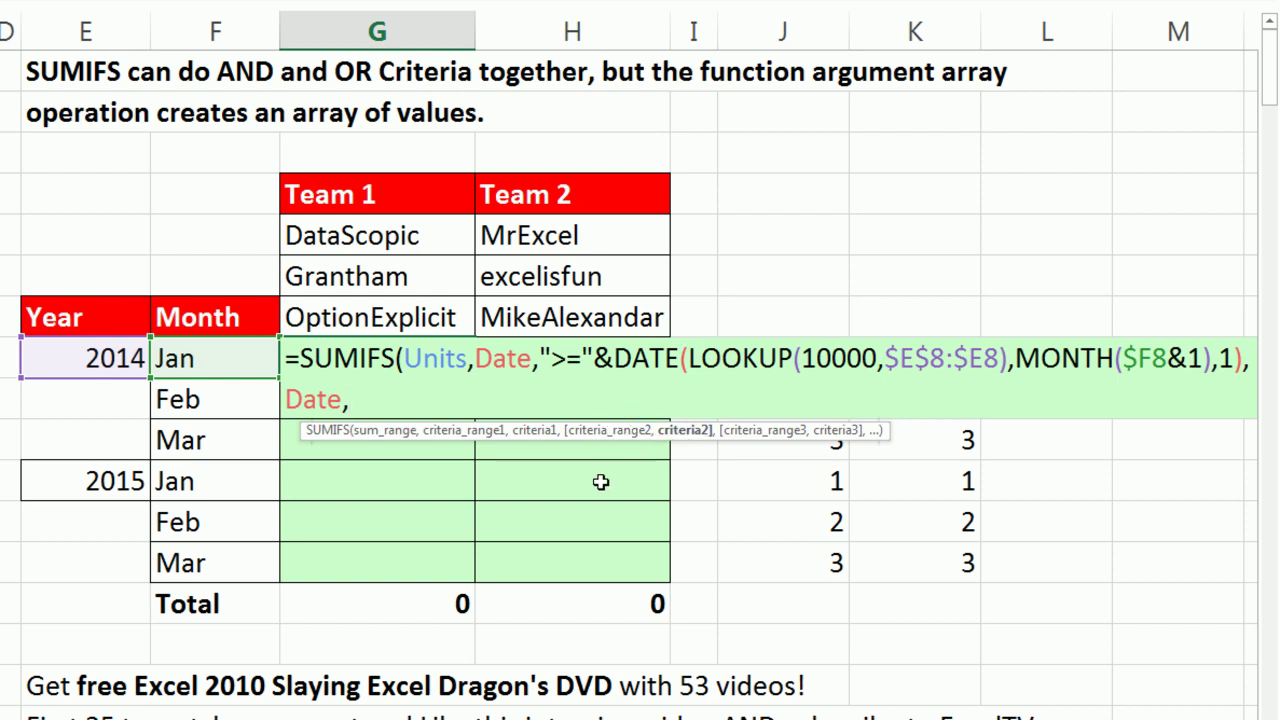
{"action": "type", "text": "\"<=\"&"}
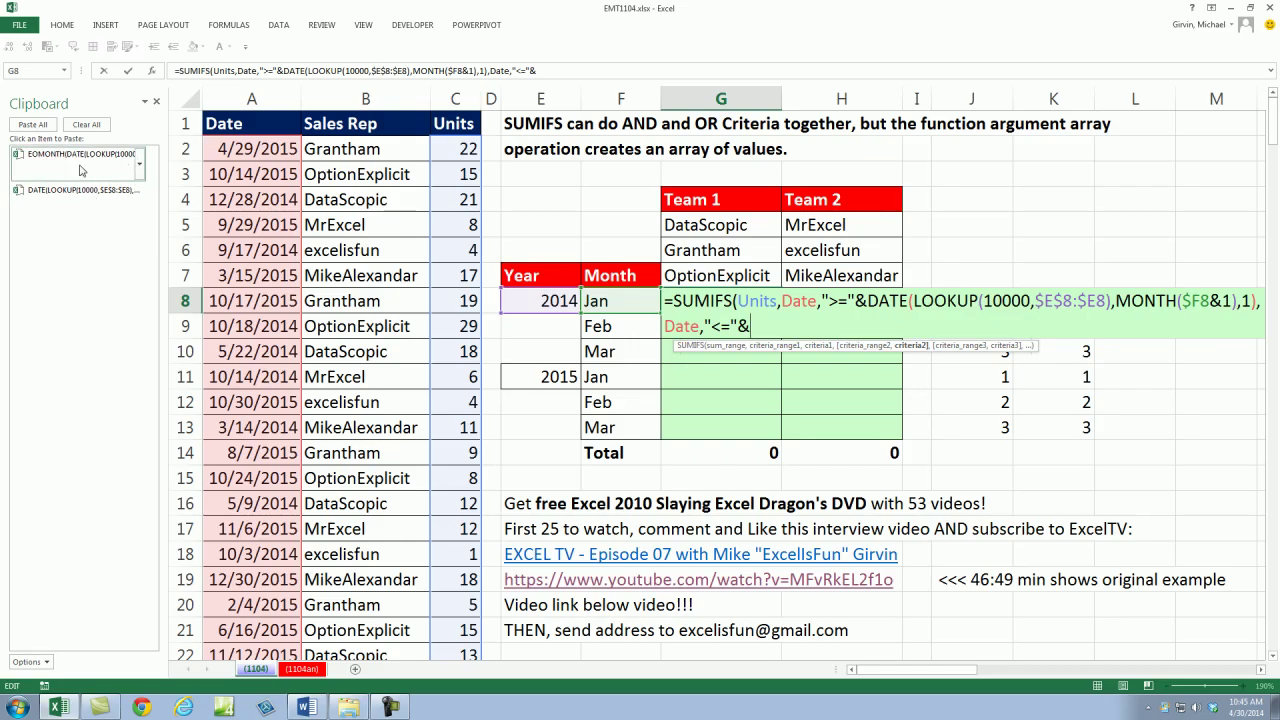
{"action": "left_click", "coordinate": [85, 154]}
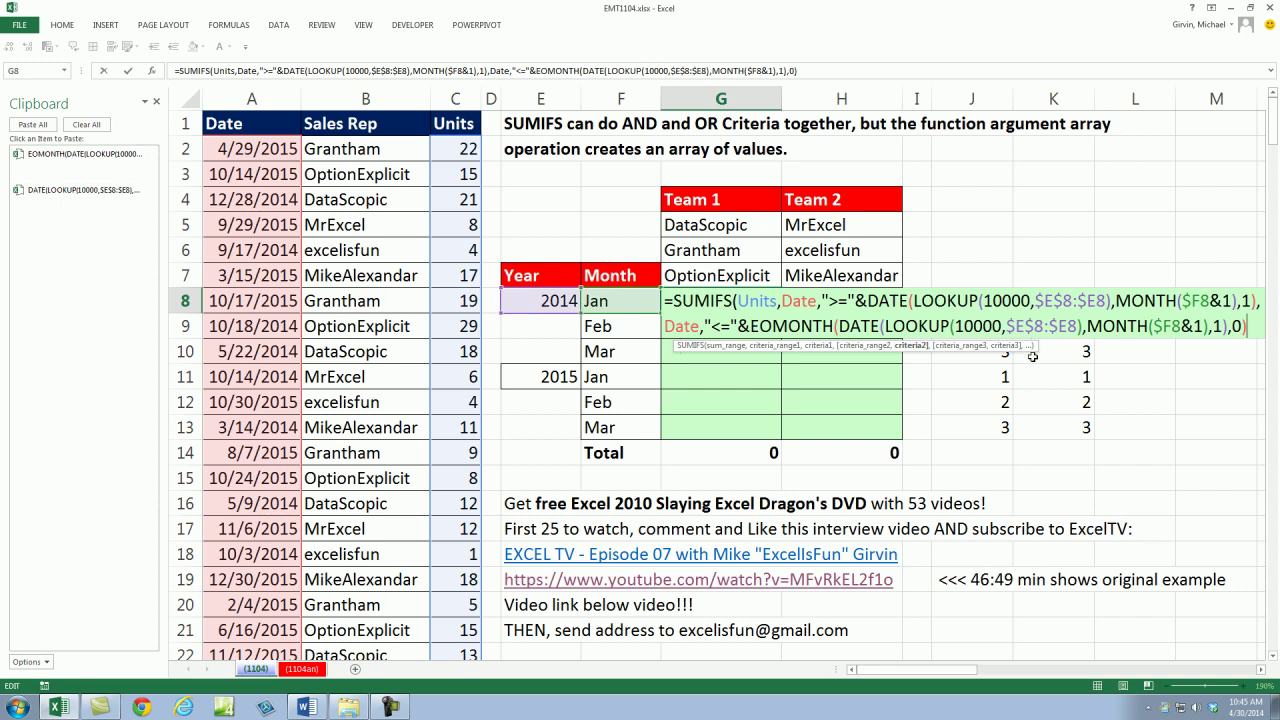
Evaluate the criteria2 argument in place to inspect its result, and undo the evaluation
{"action": "left_click_drag", "start_coordinate": [1036, 349], "coordinate": [917, 374]}
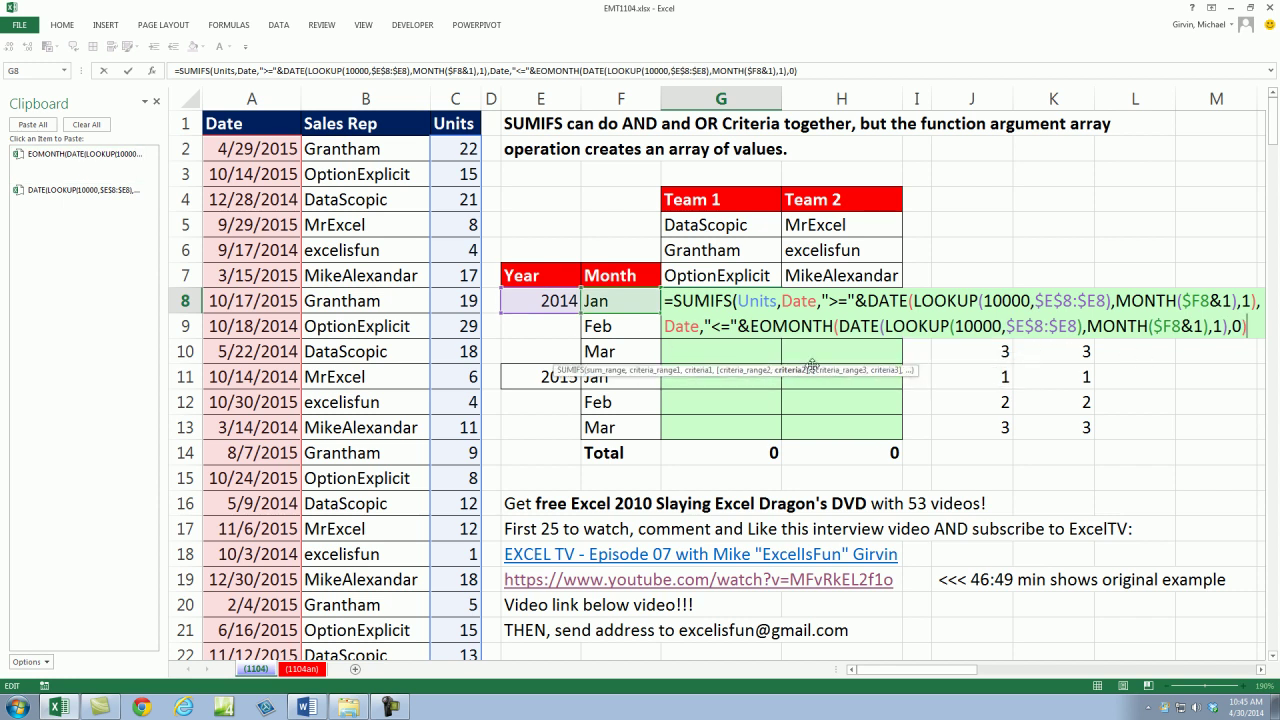
{"action": "left_click", "coordinate": [793, 370]}
{"action": "key", "text": "F9"}
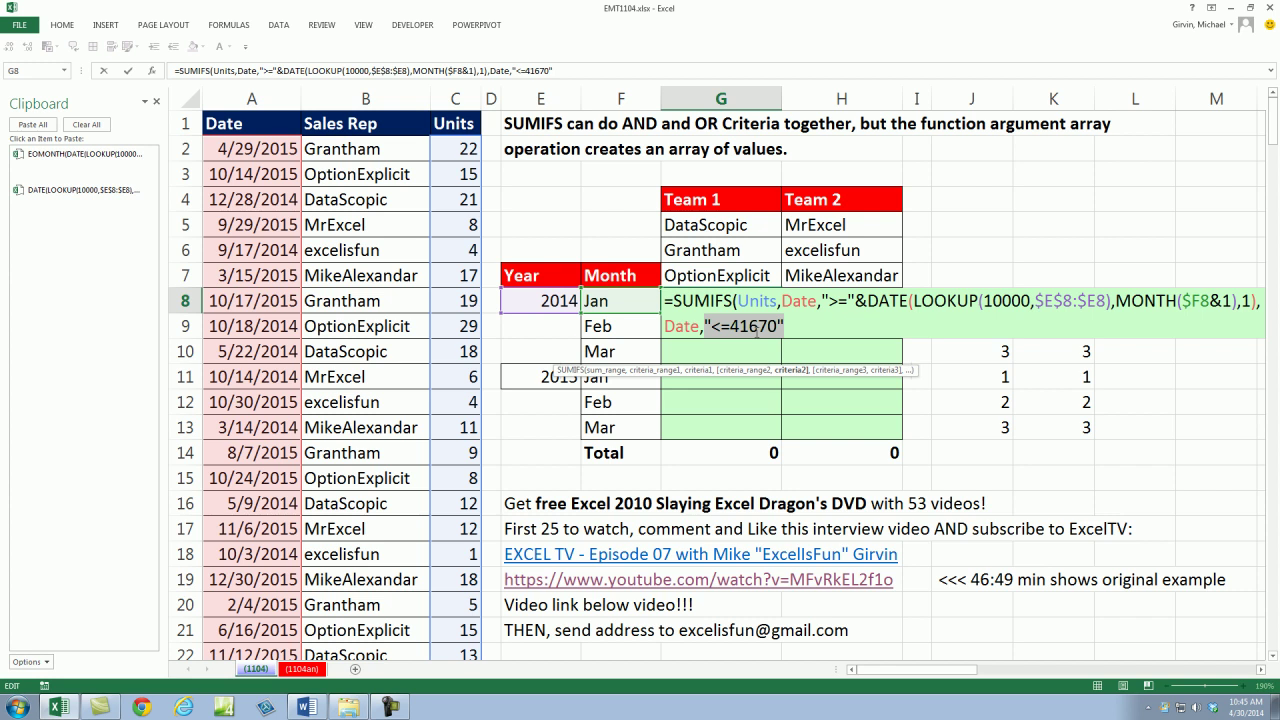
{"action": "key", "text": "ctrl+z"}
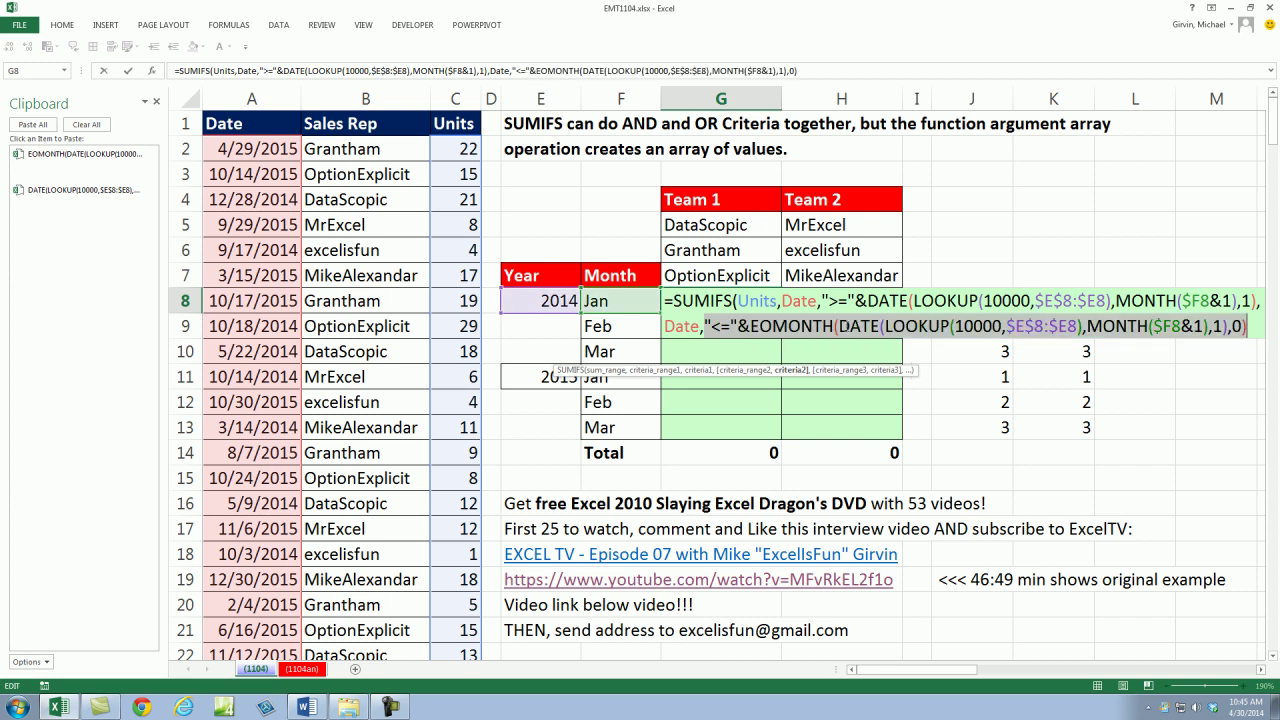
Close the SUMIFS formula after the end-of-month criterion and enter it in G8, keeping the cell selected
{"action": "left_click", "coordinate": [1251, 326]}
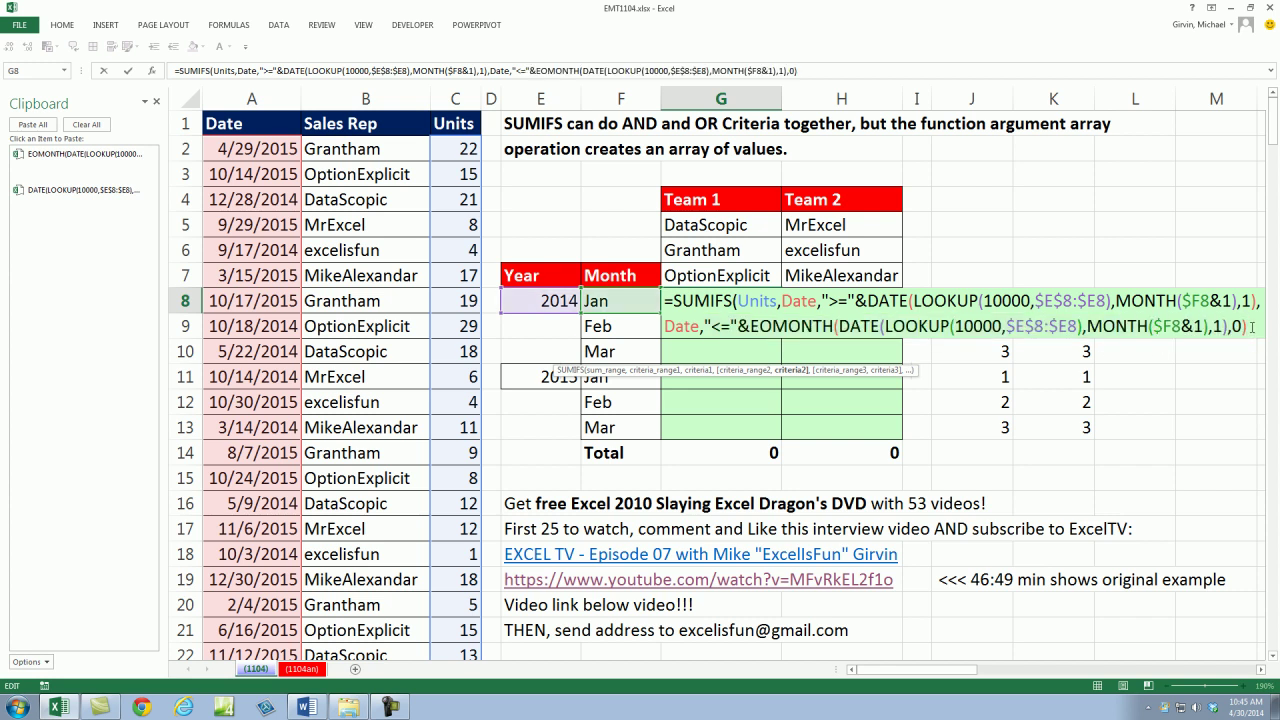
{"action": "type", "text": ","}
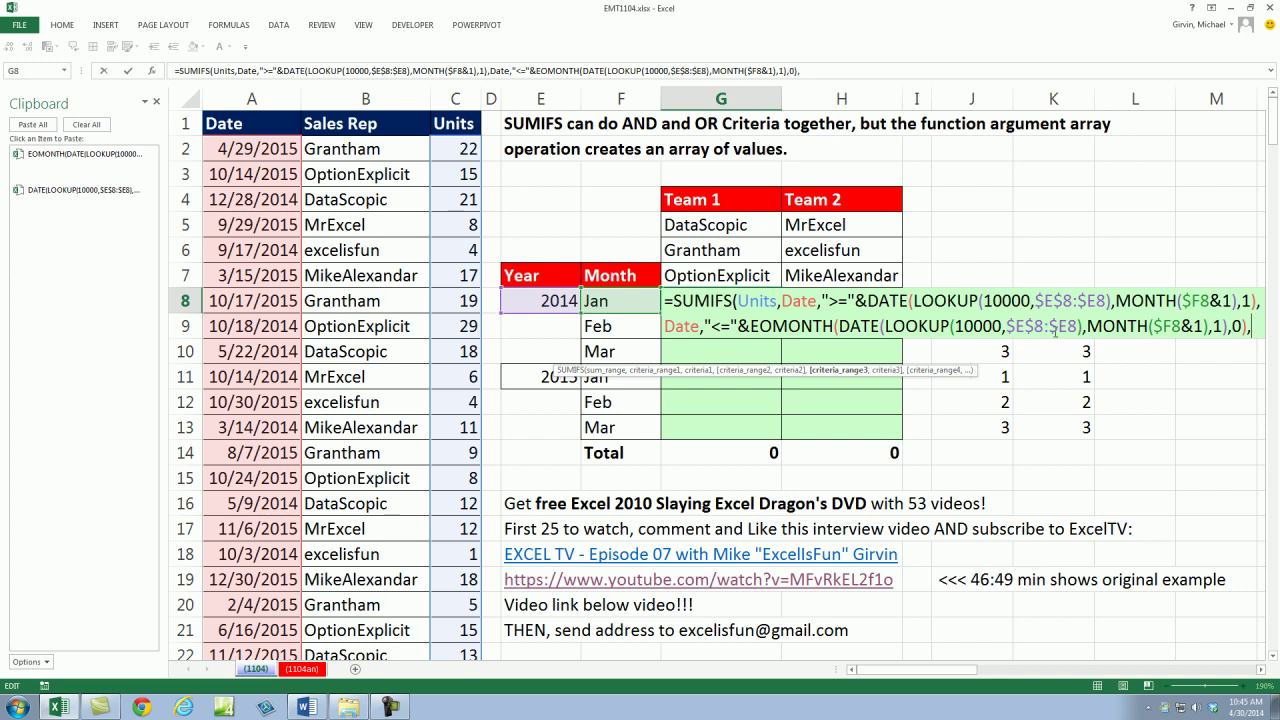
{"action": "key", "text": "BackSpace"}
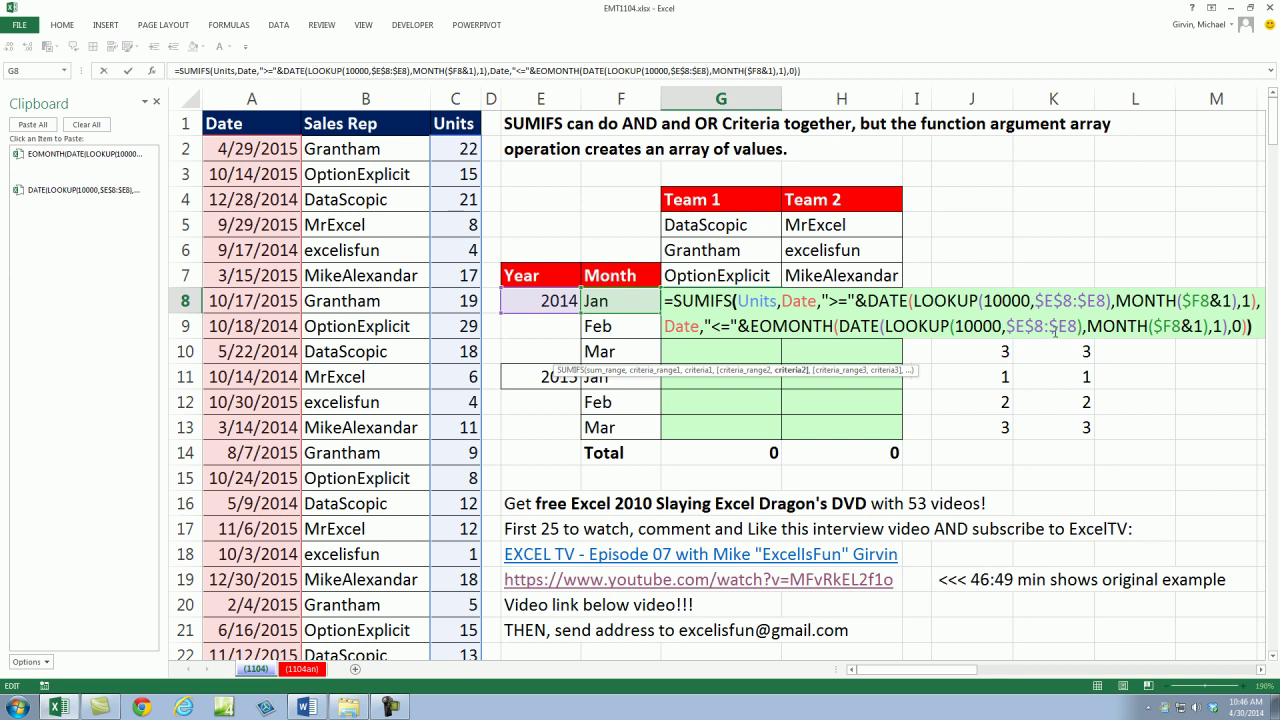
{"action": "type", "text": ")"}
{"action": "key", "text": "ctrl+Return"}
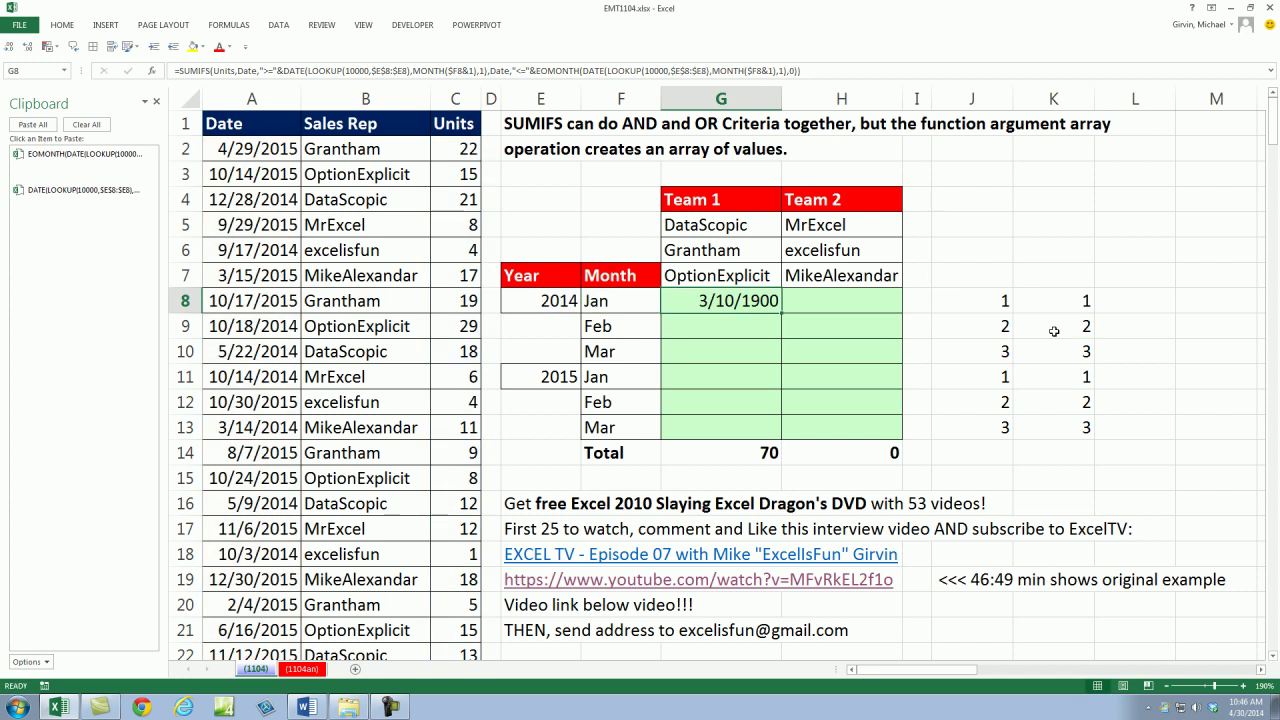
Enter the G8 formula throughout G8:H13 and apply the General number format to the range
{"action": "key", "text": "ctrl+shift+grave"}
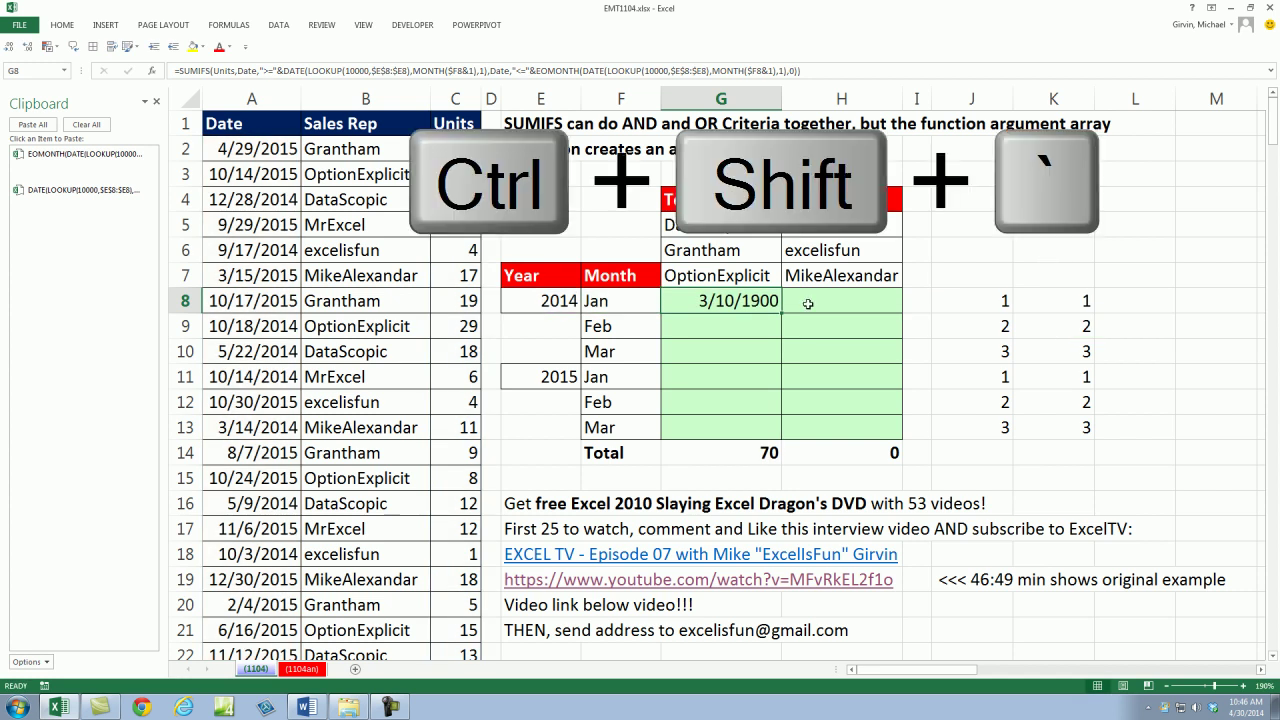
{"action": "key", "text": "ctrl+shift+grave"}
{"action": "left_click_drag", "start_coordinate": [752, 300], "coordinate": [826, 432]}
{"action": "key", "text": "F2"}
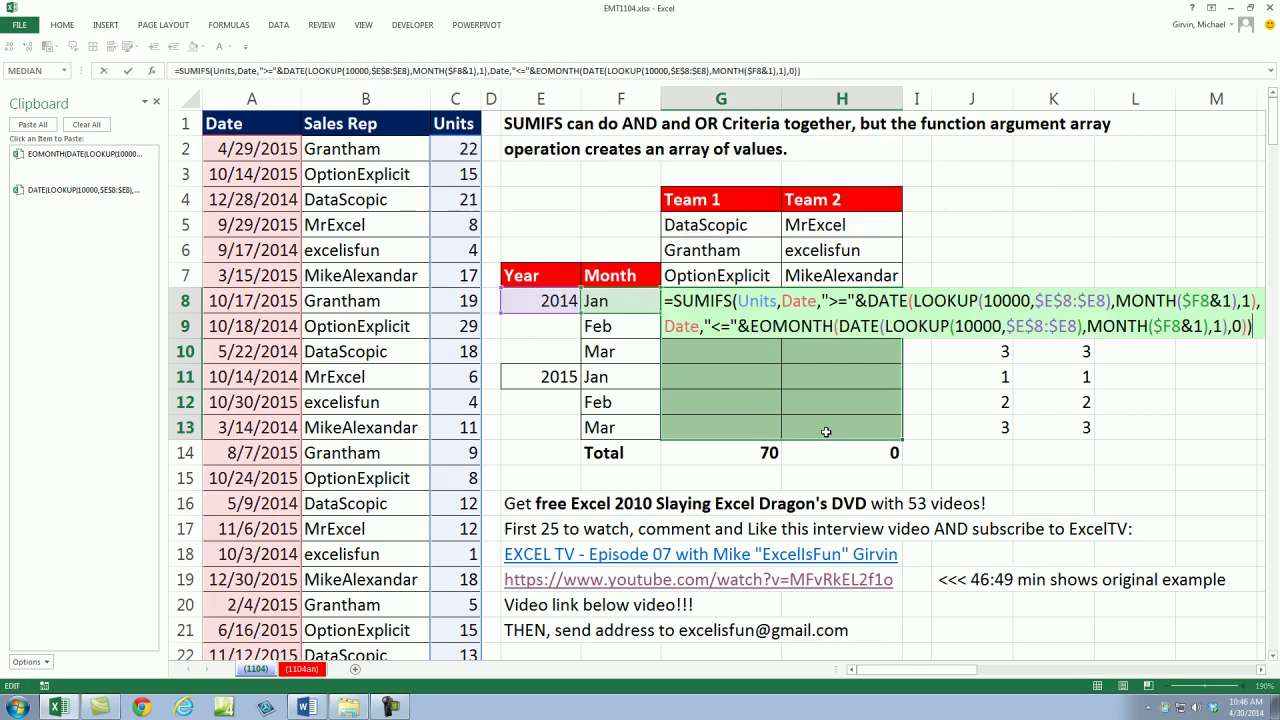
{"action": "key", "text": "ctrl+Return"}
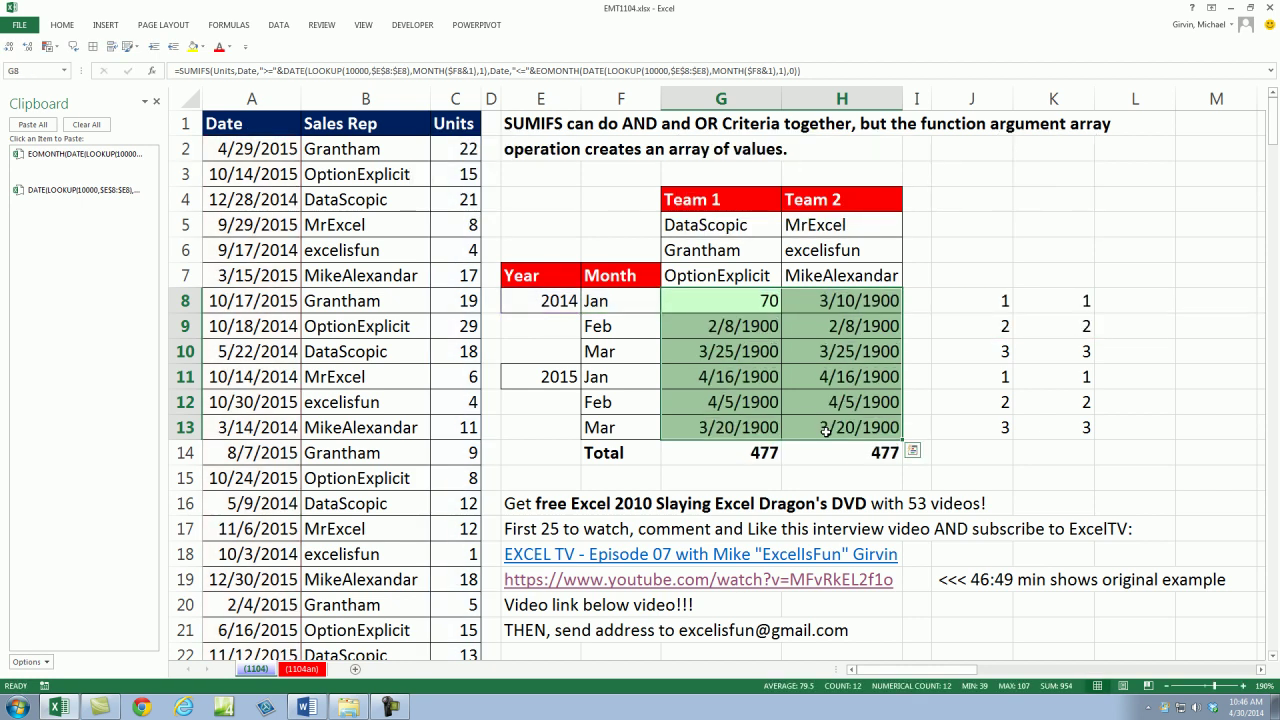
{"action": "key", "text": "ctrl+shift+grave"}
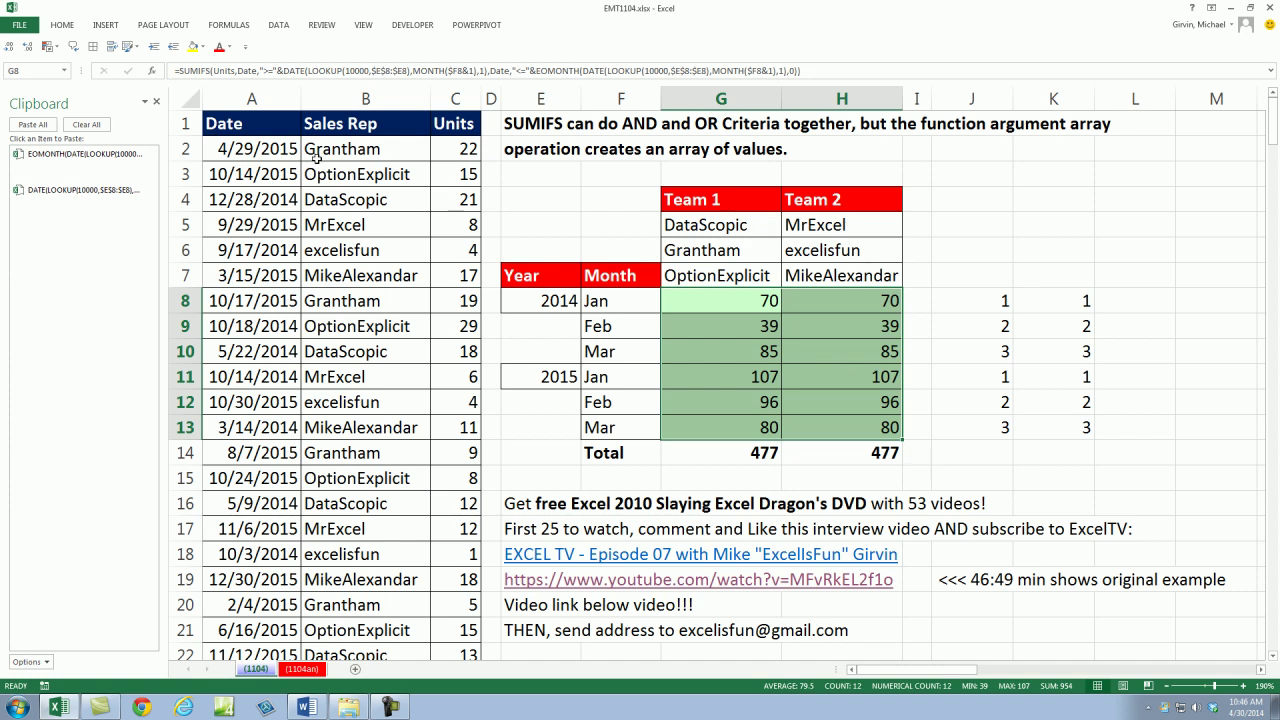
Reopen the formula for G8:H13 and add B2:B244 as the third criteria range after the EOMONTH criterion
{"action": "left_click", "coordinate": [338, 147]}
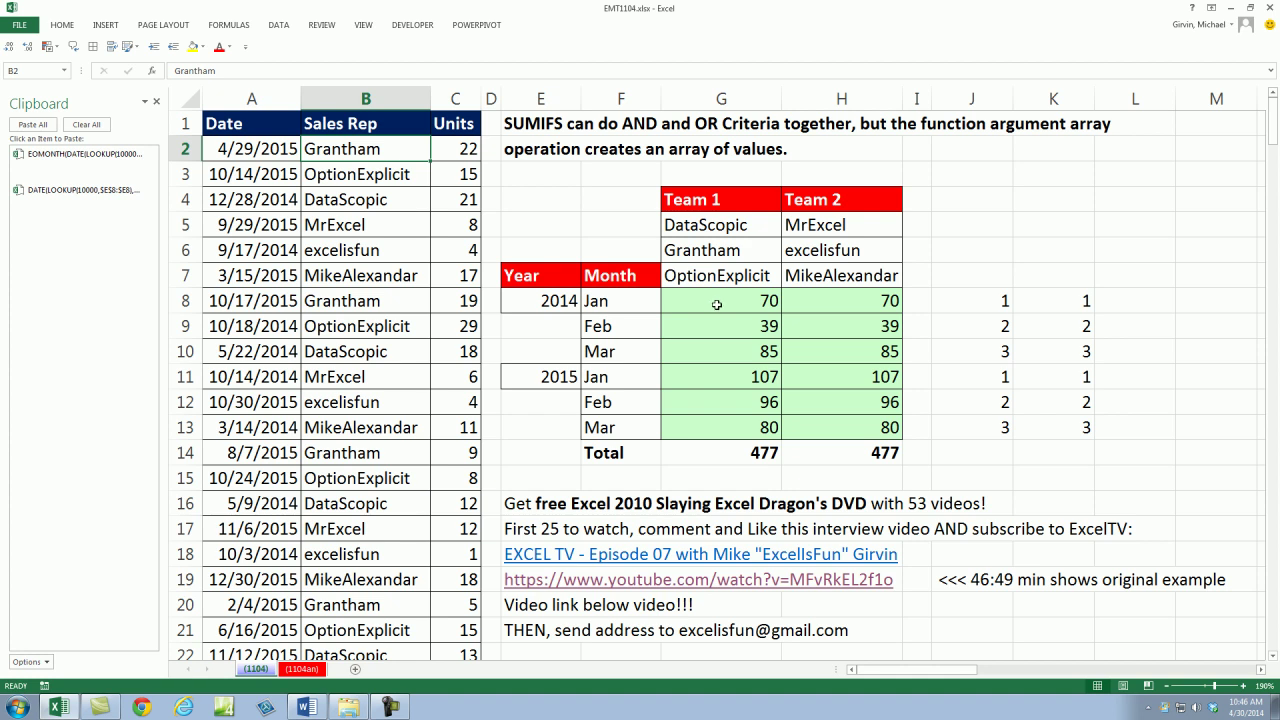
{"action": "left_click_drag", "start_coordinate": [711, 302], "coordinate": [814, 420]}
{"action": "key", "text": "F2"}
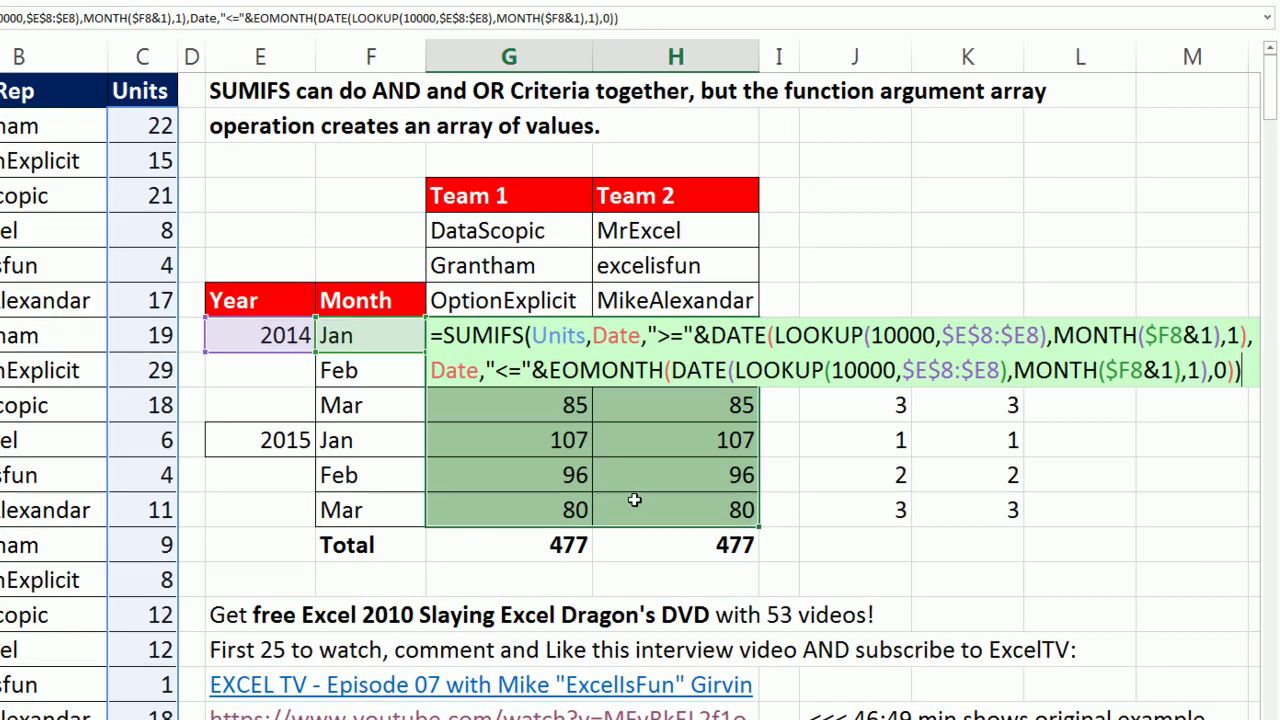
{"action": "key", "text": "Left"}
{"action": "key", "text": "Right"}
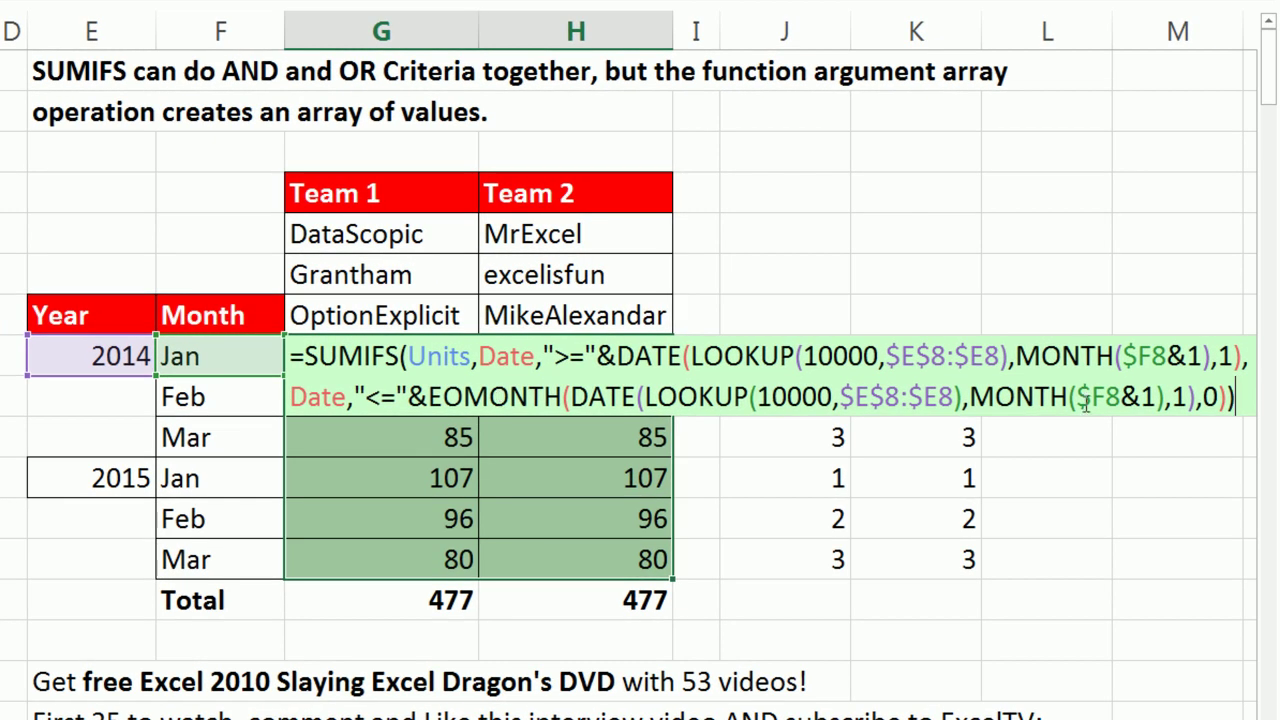
{"action": "left_click", "coordinate": [1230, 398]}
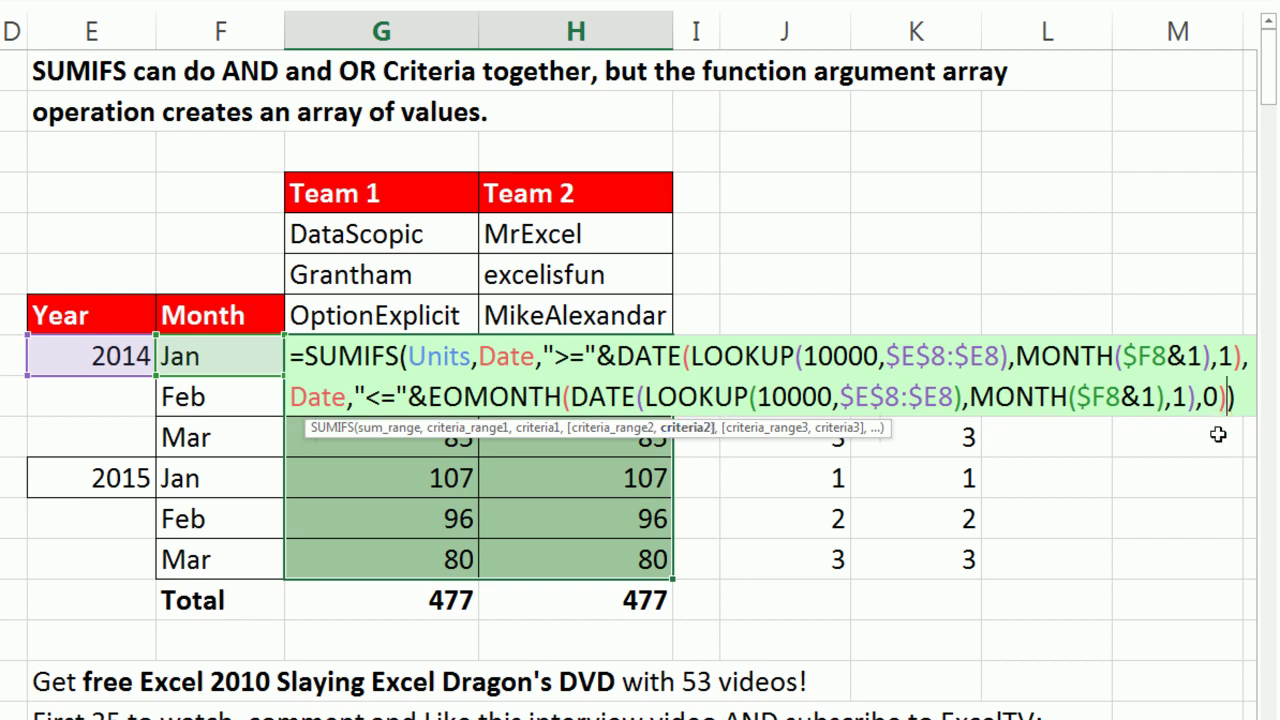
{"action": "type", "text": ","}
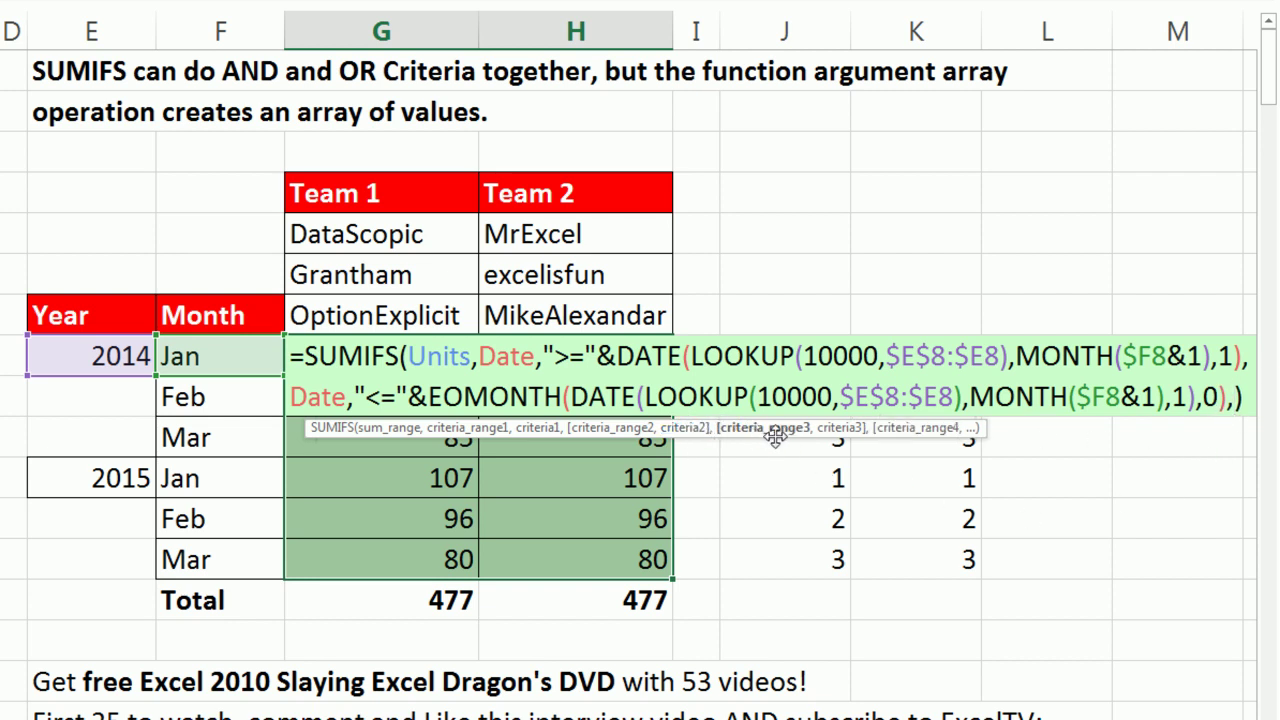
{"action": "type", "text": "Da"}
{"action": "scroll", "coordinate": [640, 380], "scroll_direction": "down", "scroll_amount": 1}
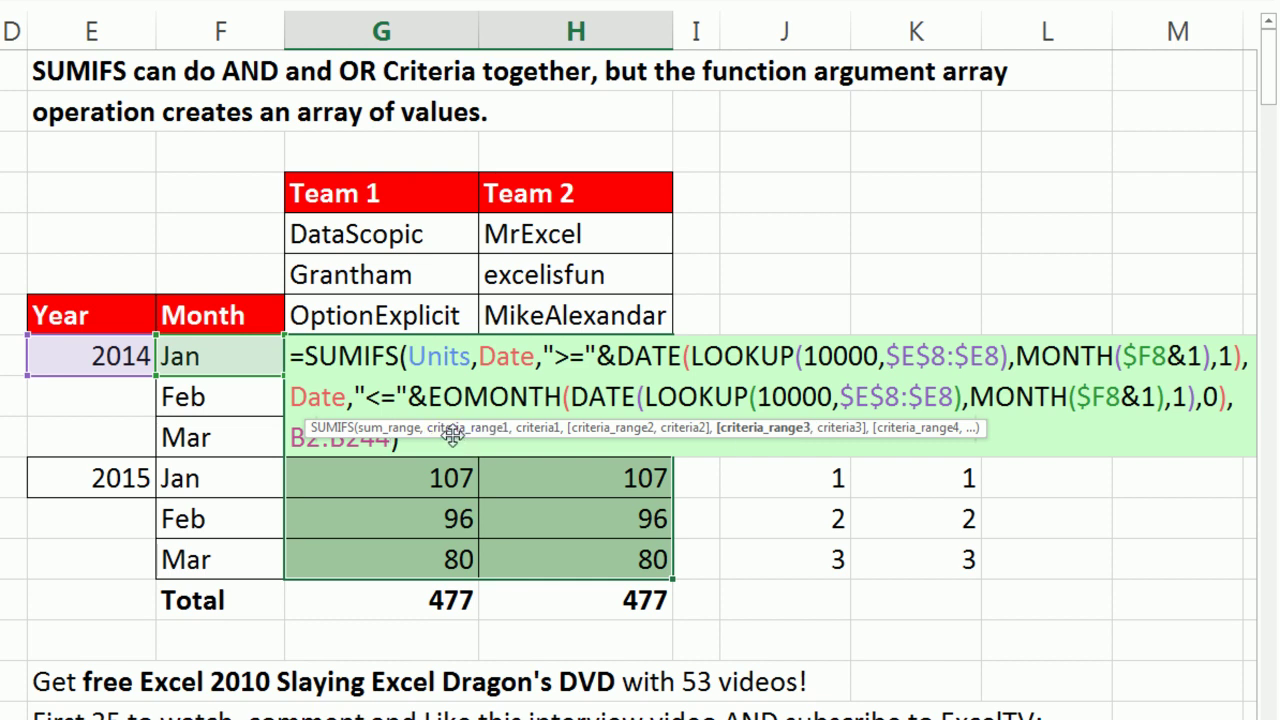
{"action": "left_click_drag", "start_coordinate": [446, 435], "coordinate": [97, 480]}
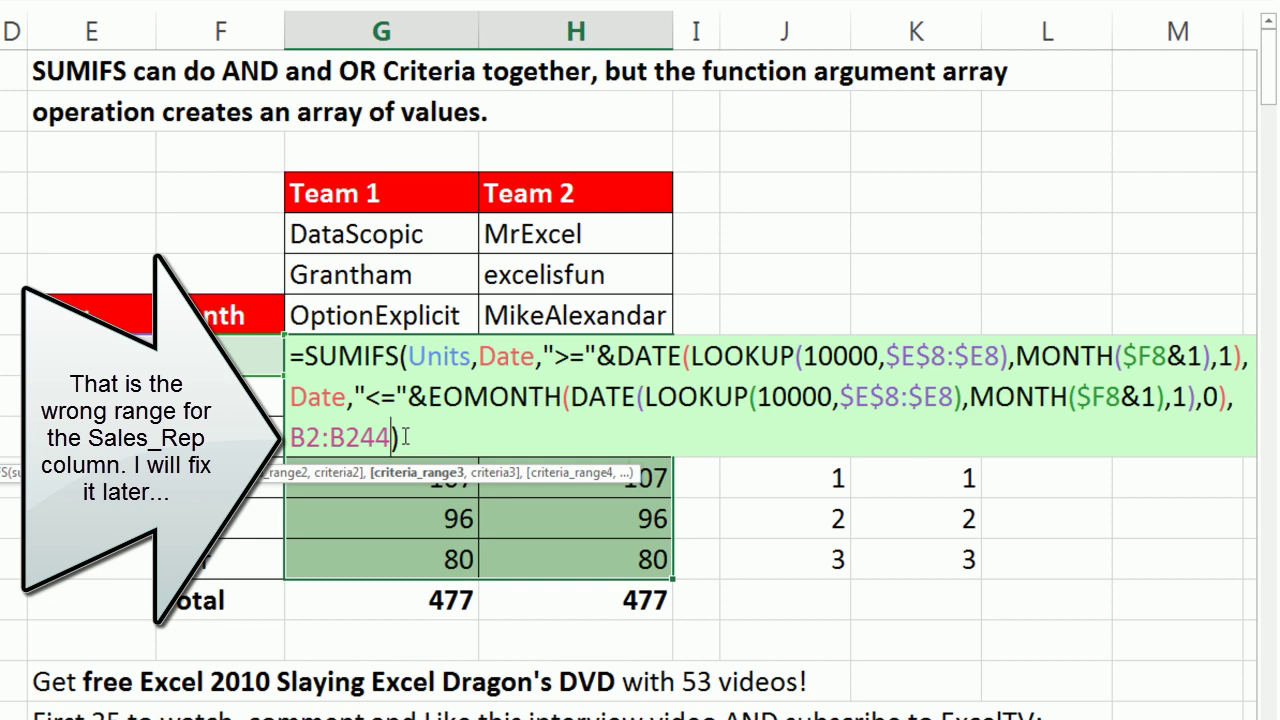
Use the Team 1 names in G5:G7 as the third criterion, with only the rows locked (G$5:G$7)
{"action": "type", "text": ","}
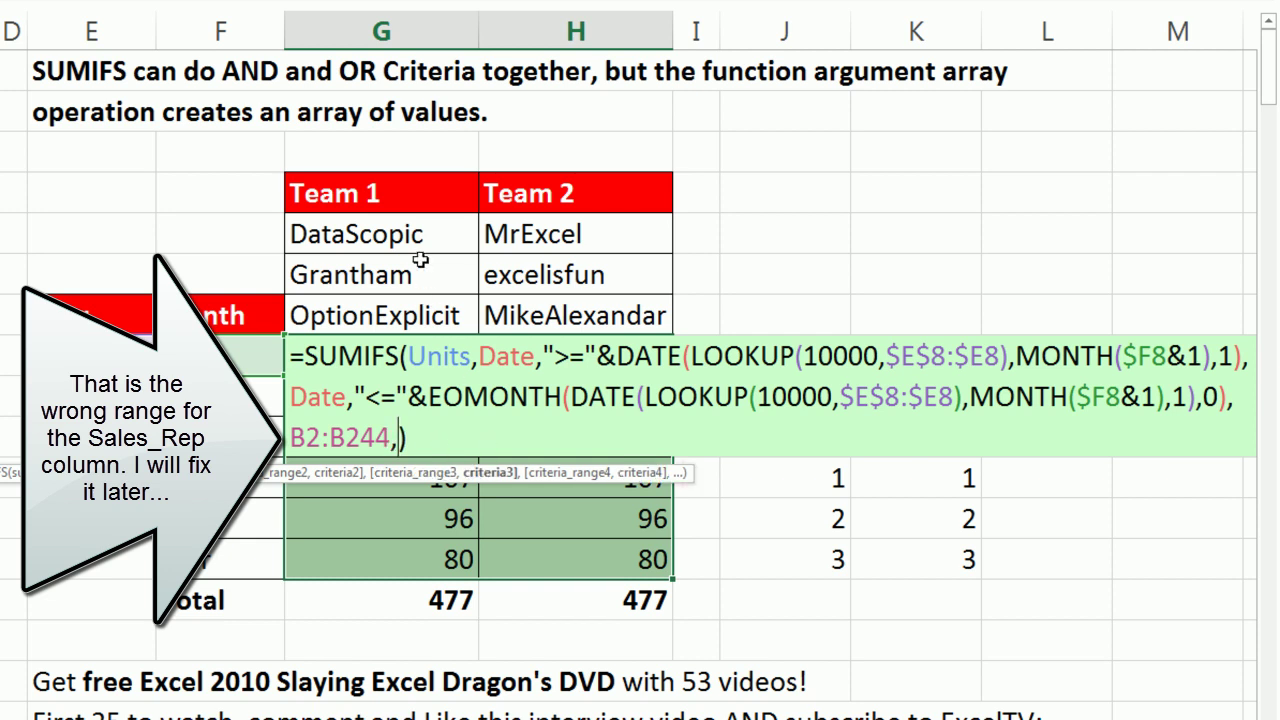
{"action": "left_click", "coordinate": [397, 234]}
{"action": "left_click_drag", "start_coordinate": [397, 234], "coordinate": [390, 305]}
{"action": "key", "text": "F4"}
{"action": "key", "text": "F4"}
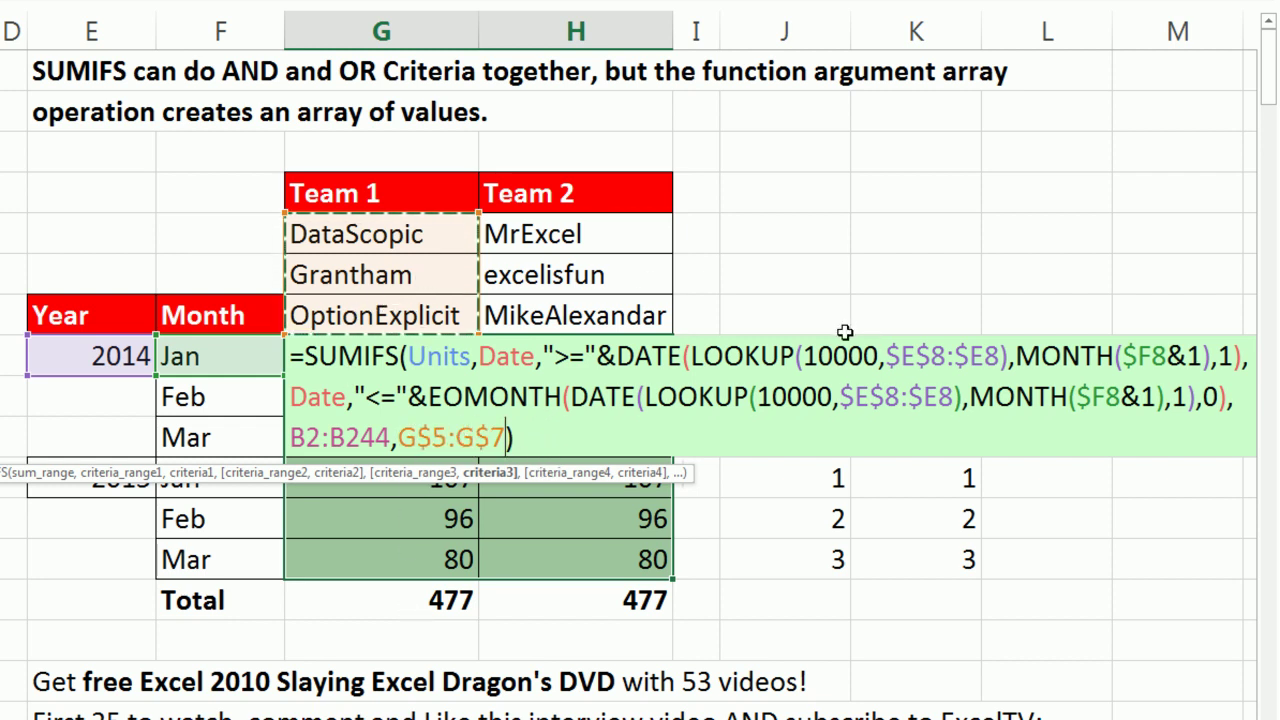
Evaluate the whole SUMIFS function in place to inspect the array it delivers, and undo the evaluation
{"action": "left_click", "coordinate": [504, 474]}
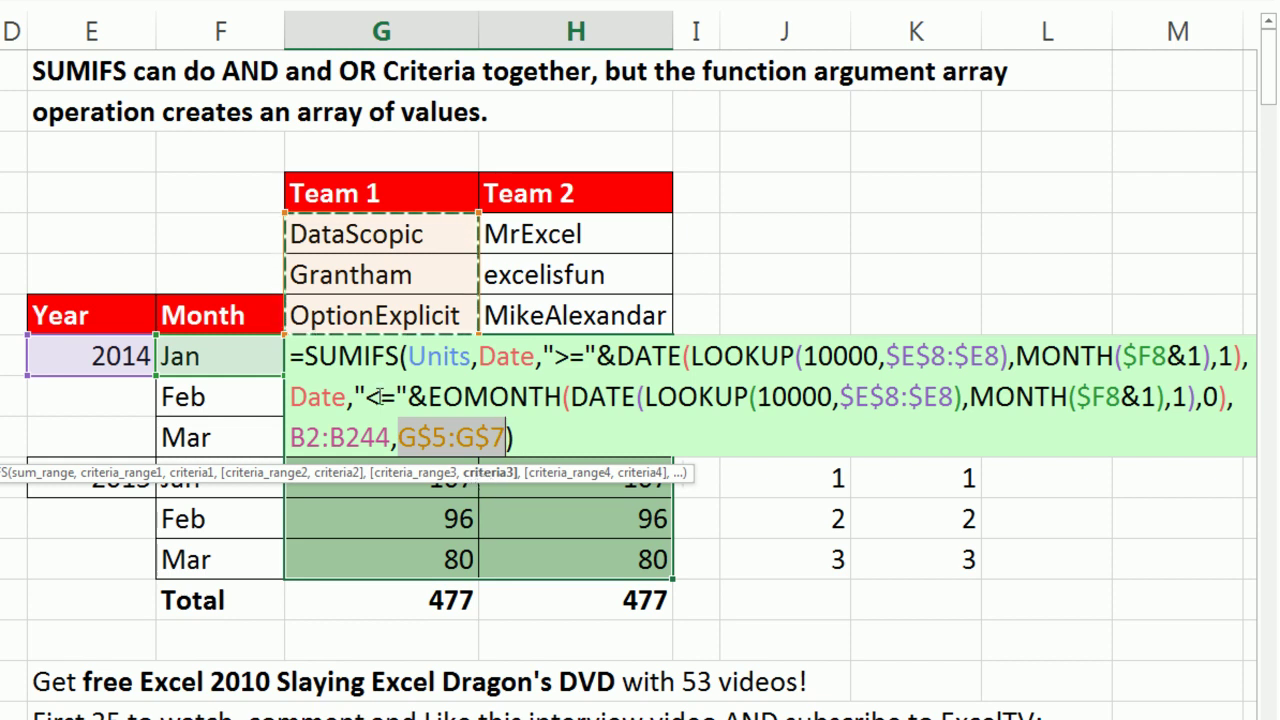
{"action": "left_click_drag", "start_coordinate": [291, 356], "coordinate": [575, 448]}
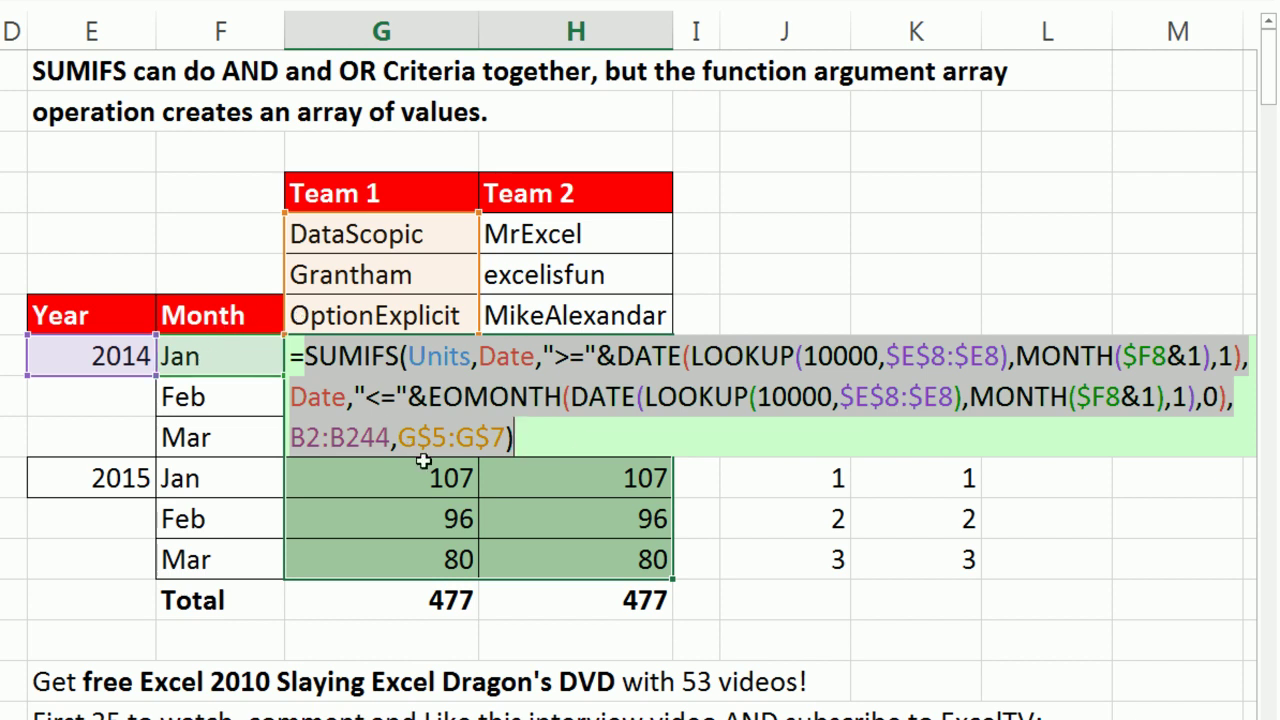
{"action": "key", "text": "F9"}
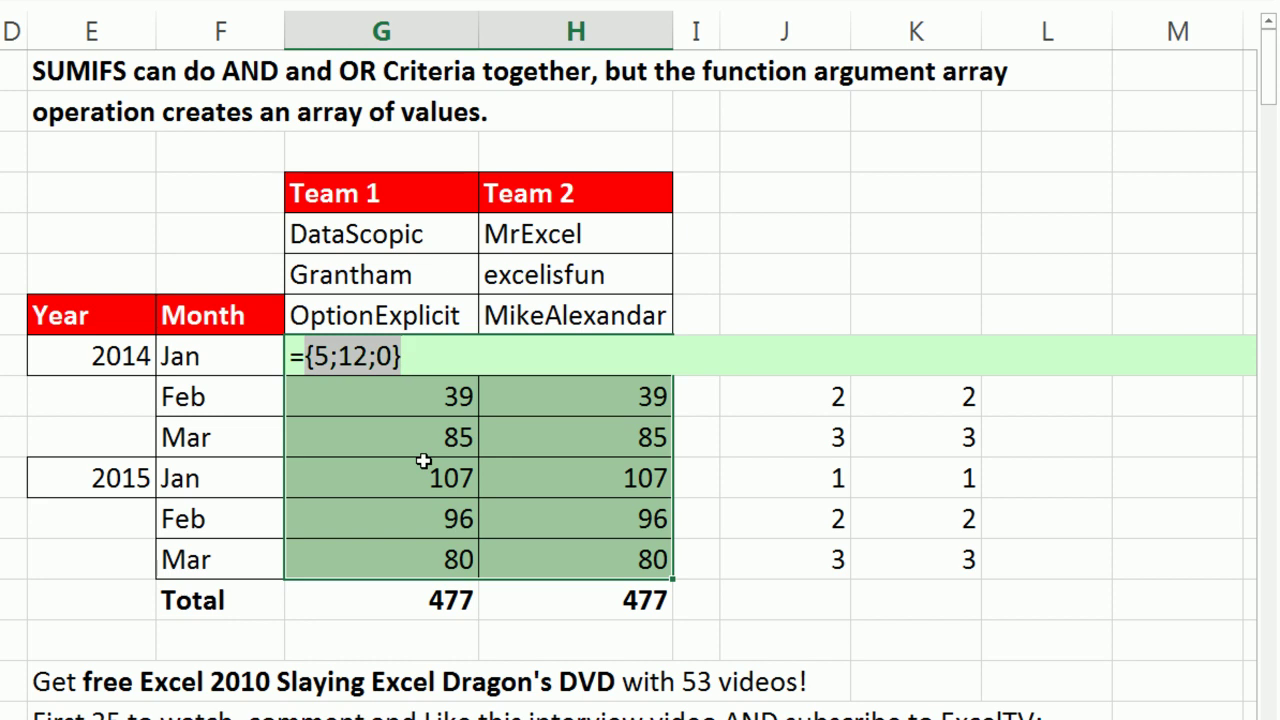
{"action": "key", "text": "ctrl+z"}
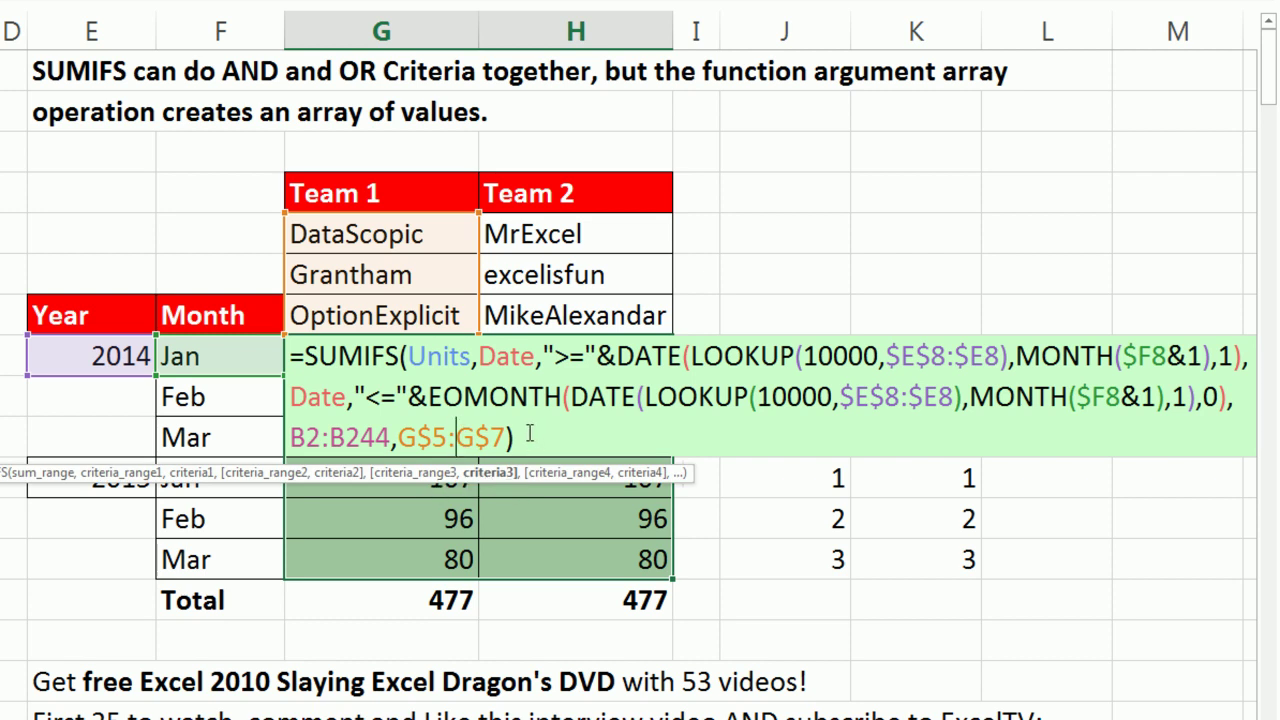
Insert an opening SUM function around the SUMIFS formula, directly after the equals sign
{"action": "left_click", "coordinate": [304, 356]}
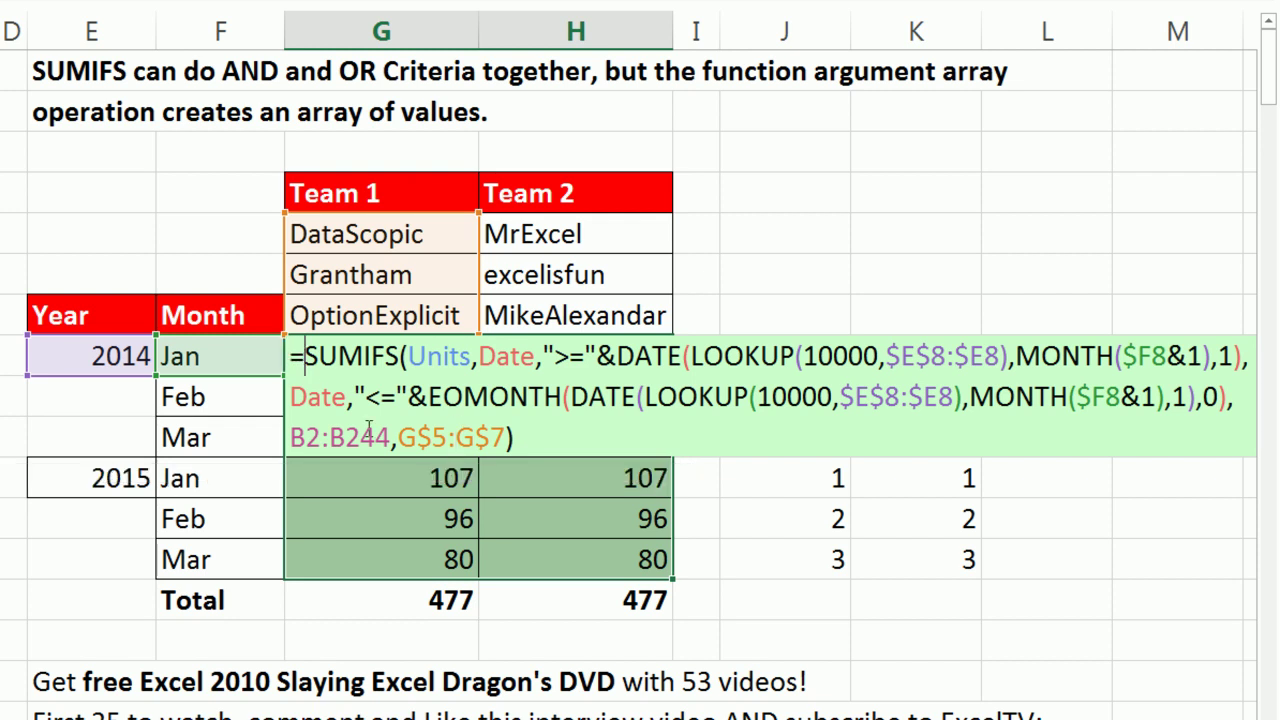
{"action": "type", "text": "sum"}
{"action": "key", "text": "Tab"}
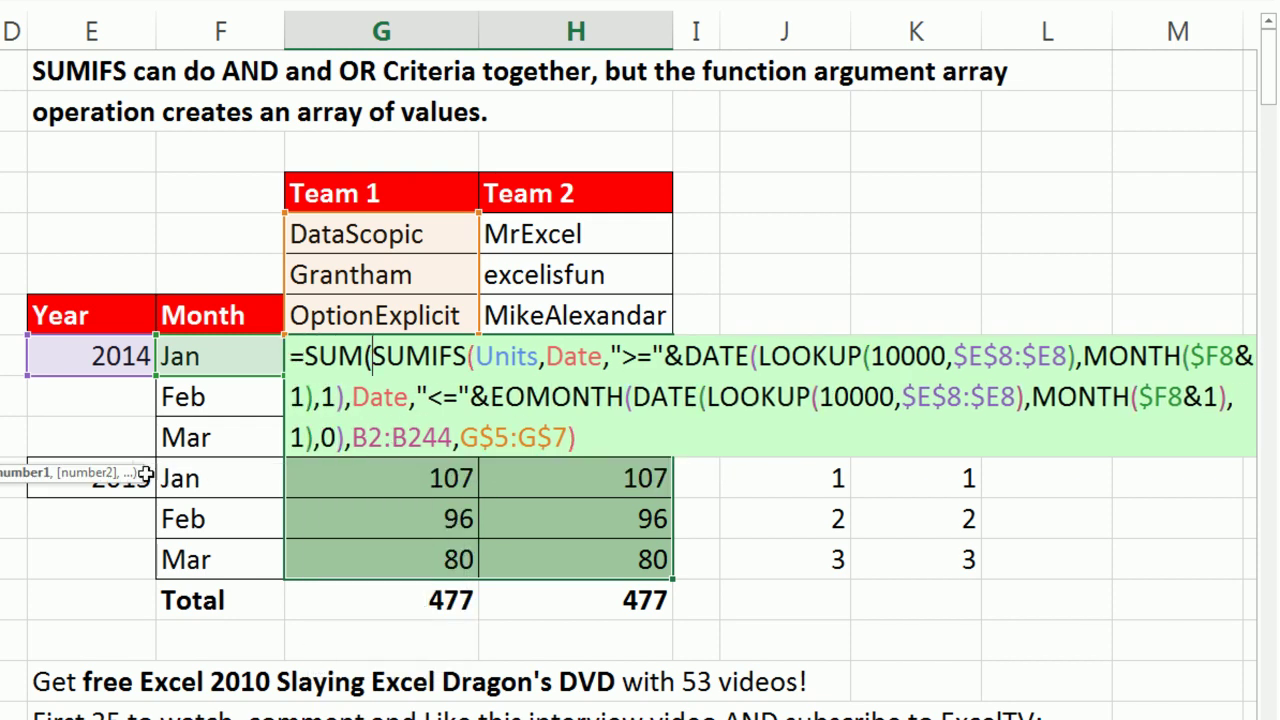
{"action": "left_click_drag", "start_coordinate": [125, 474], "coordinate": [481, 489]}
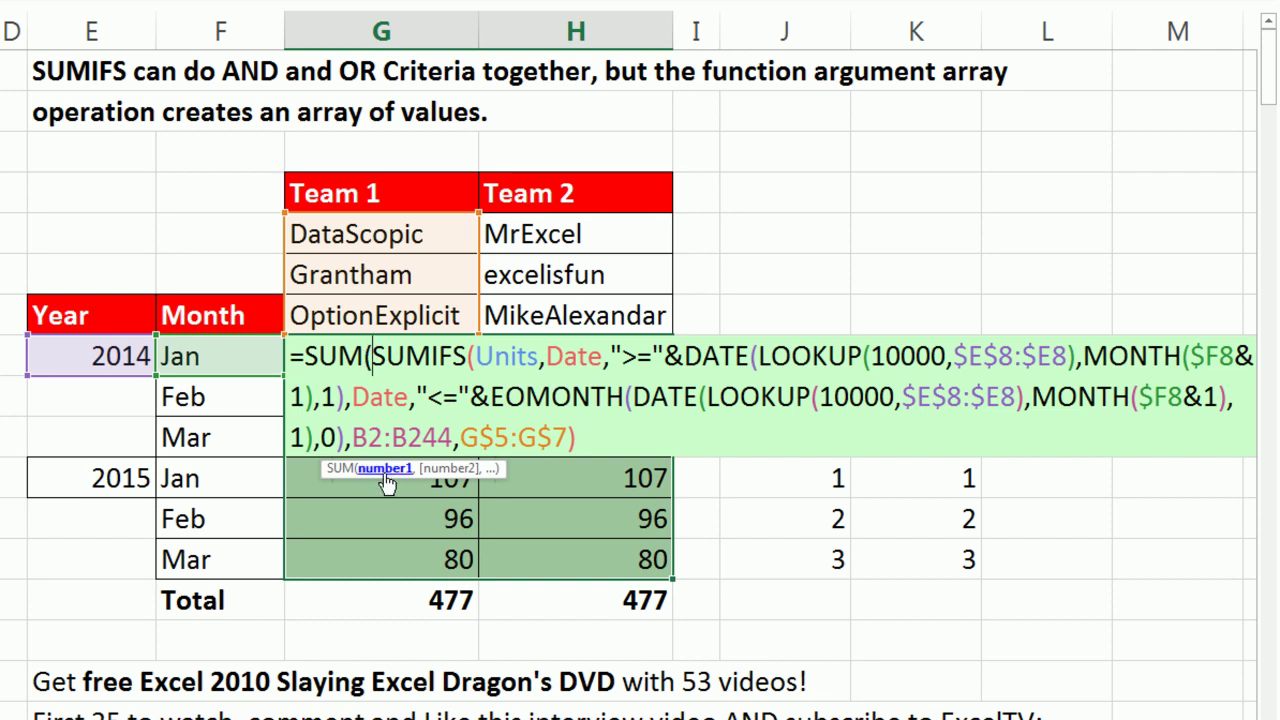
Change the outer SUM to SUMPRODUCT, check its array1 argument, and add the final closing parenthesis
{"action": "key", "text": "Left"}
{"action": "type", "text": "p"}
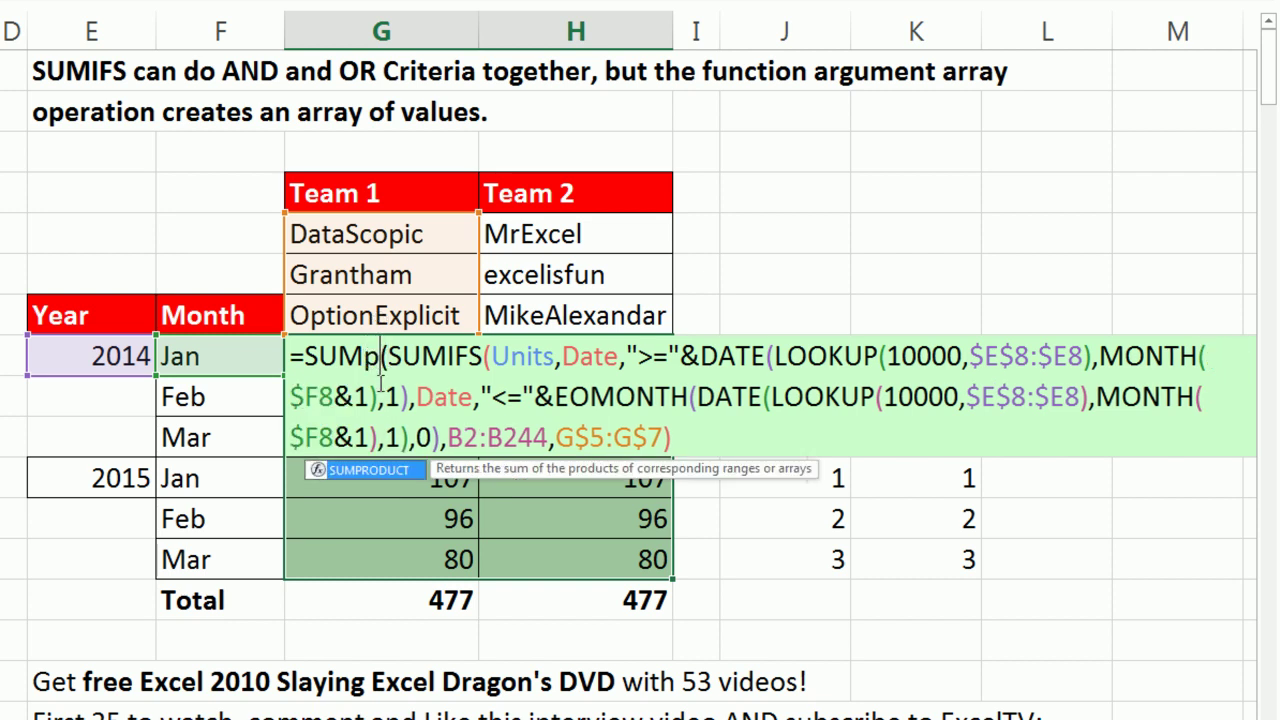
{"action": "key", "text": "Tab"}
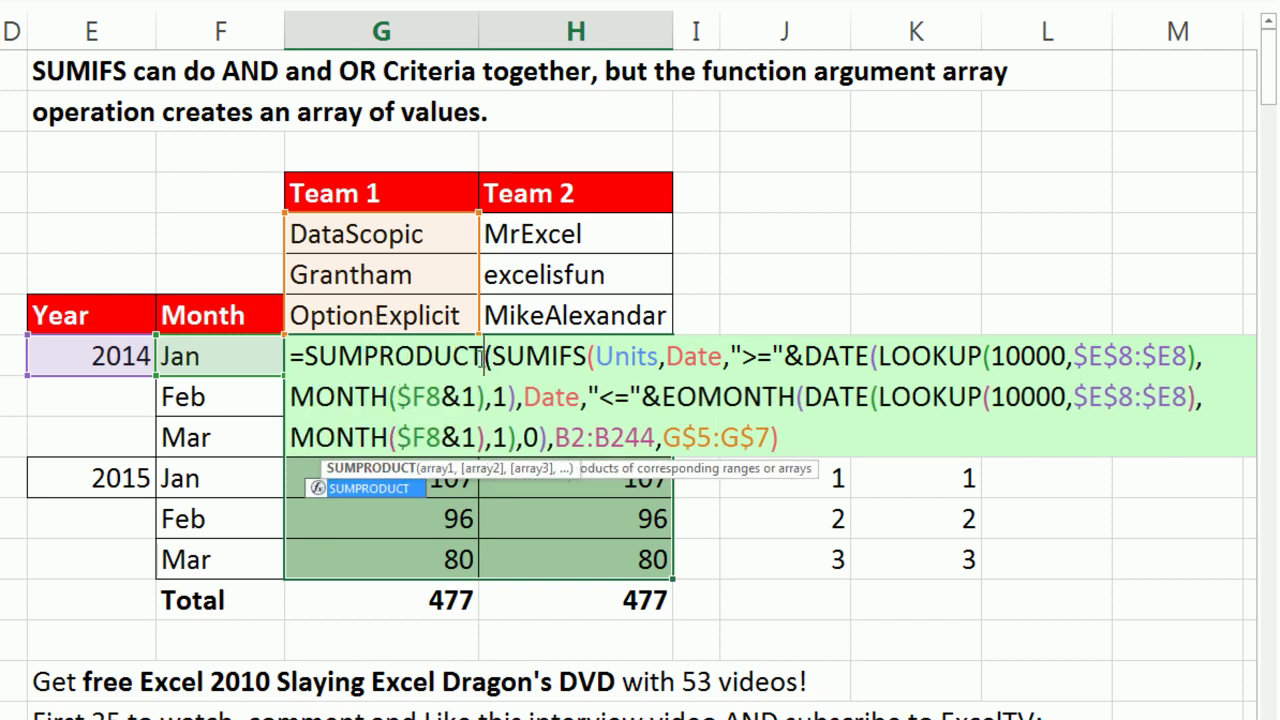
{"action": "left_click", "coordinate": [433, 469]}
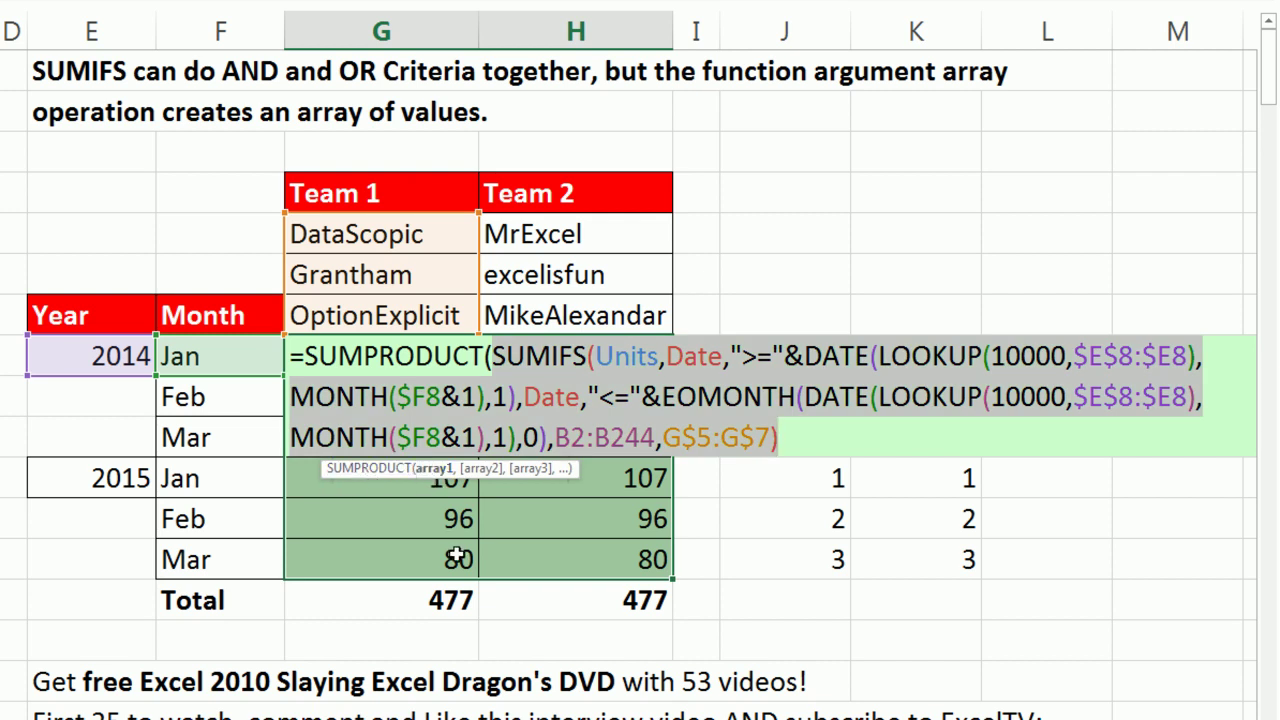
{"action": "left_click", "coordinate": [783, 440]}
{"action": "type", "text": ")"}
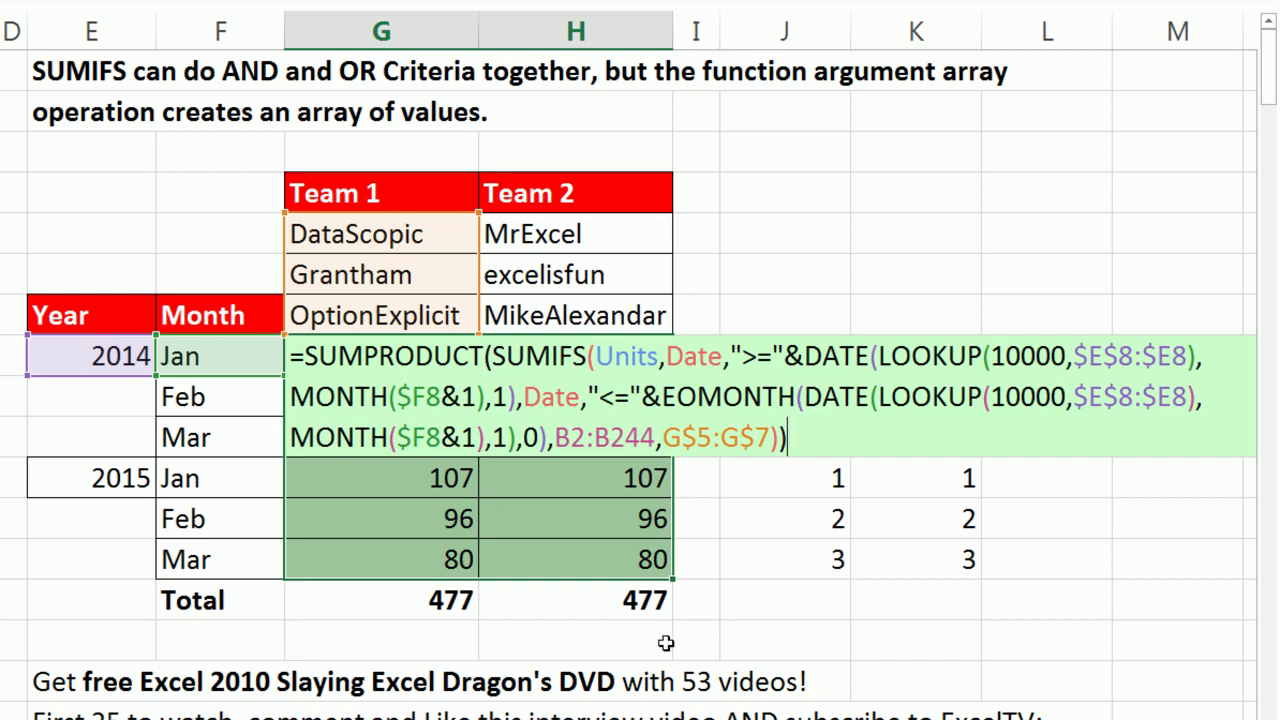
Enter the SUMPRODUCT formula in all of G8:H13 and check the cell references in the last cell, H13
{"action": "key", "text": "ctrl+Return"}
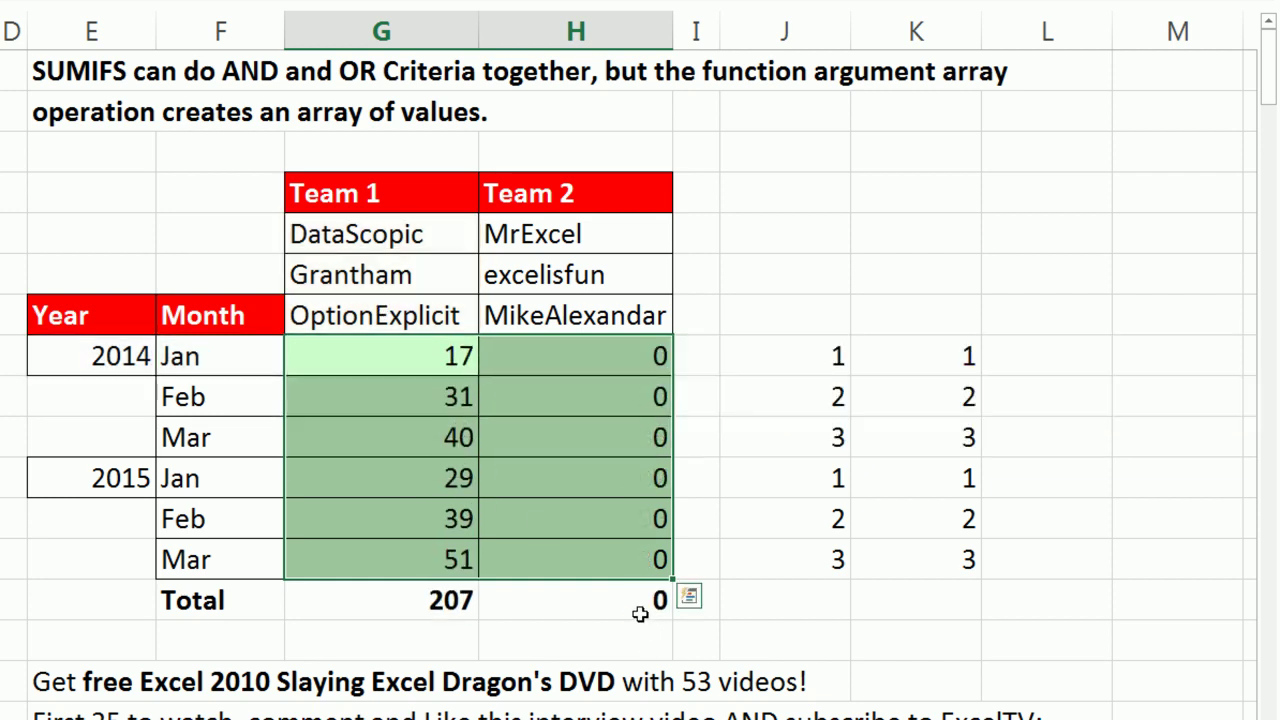
{"action": "left_click", "coordinate": [592, 559]}
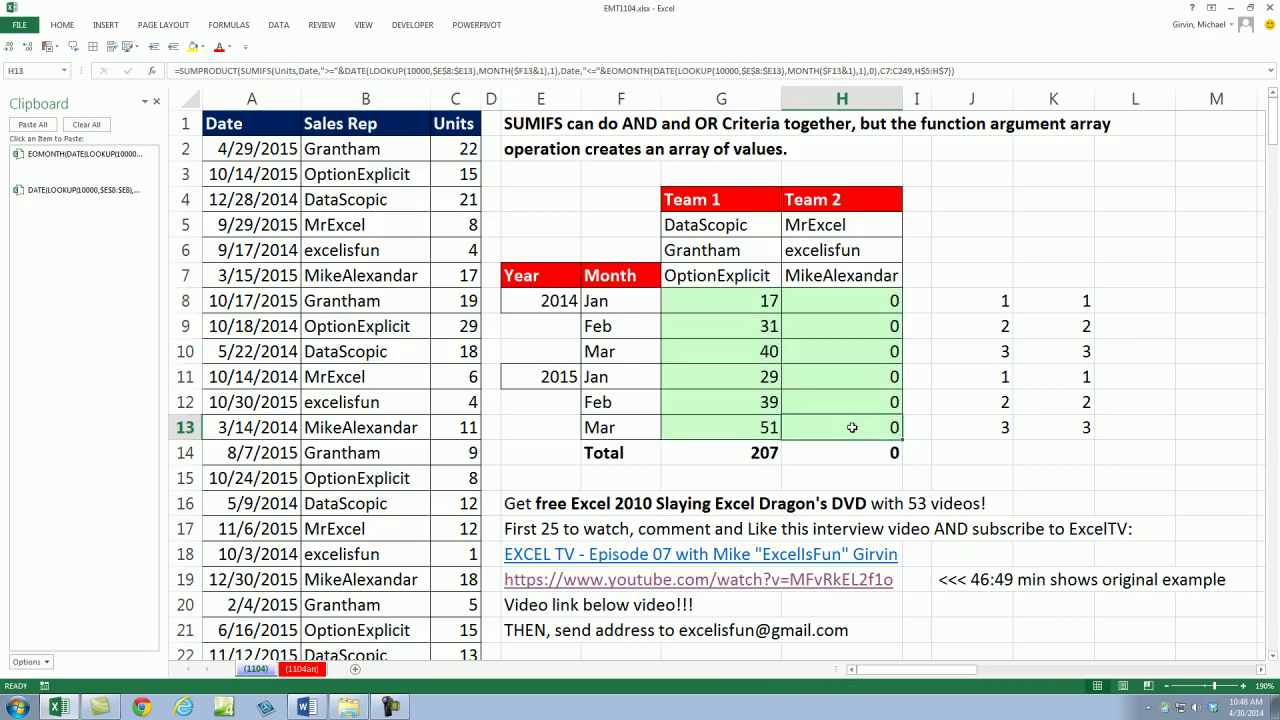
{"action": "key", "text": "F2"}
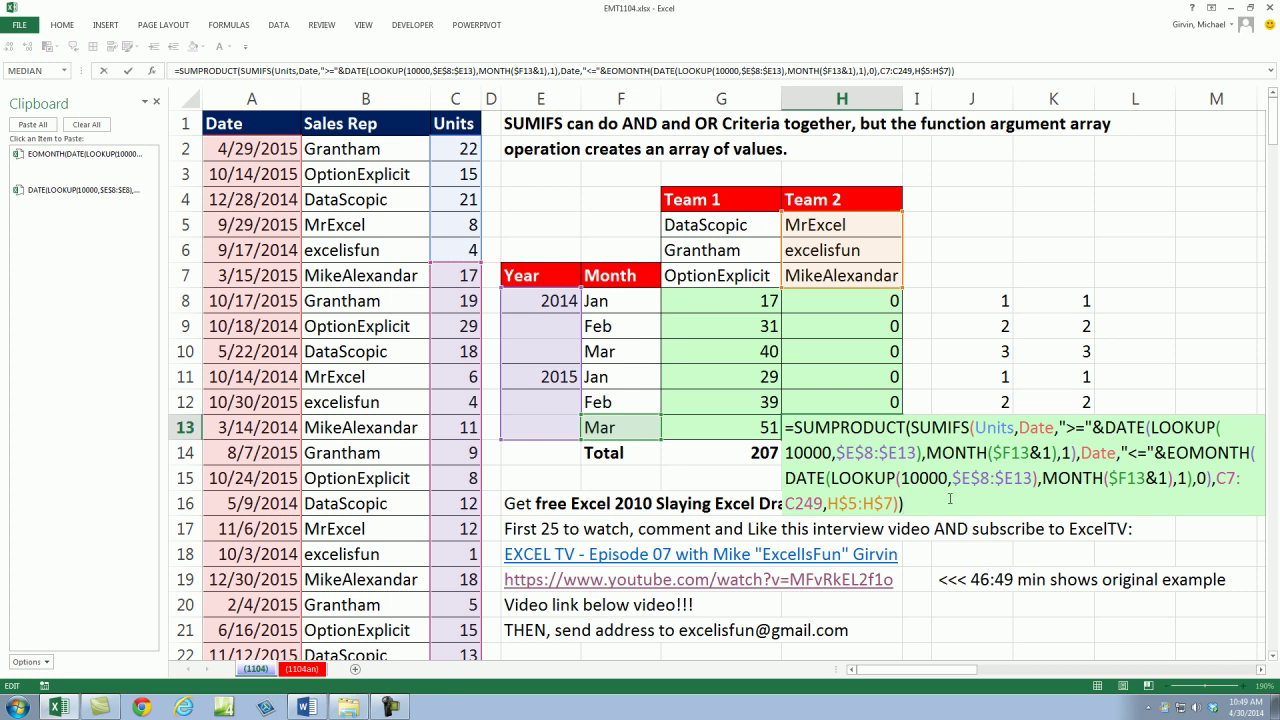
{"action": "key", "text": "ctrl+Return"}
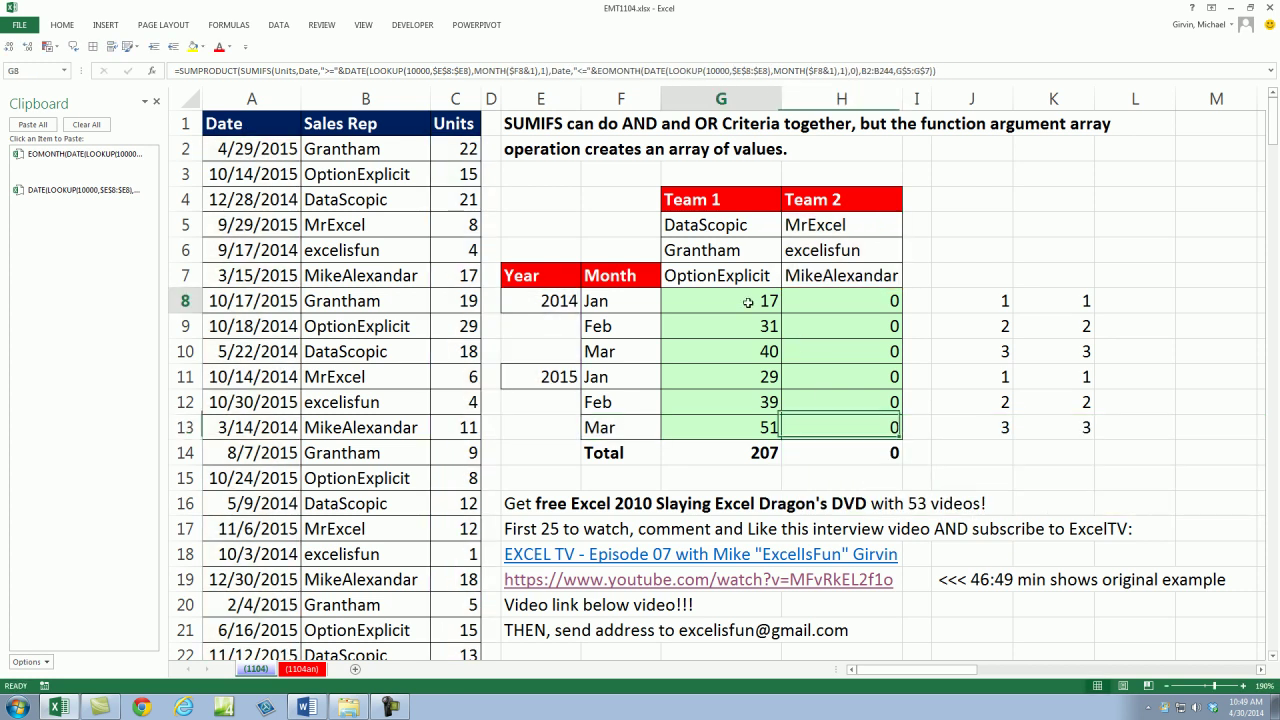
In G8's formula, replace the SUMIFS criteria_range3 reference B2:B244 with the defined name Sales_Rep
{"action": "double_click", "coordinate": [748, 302]}
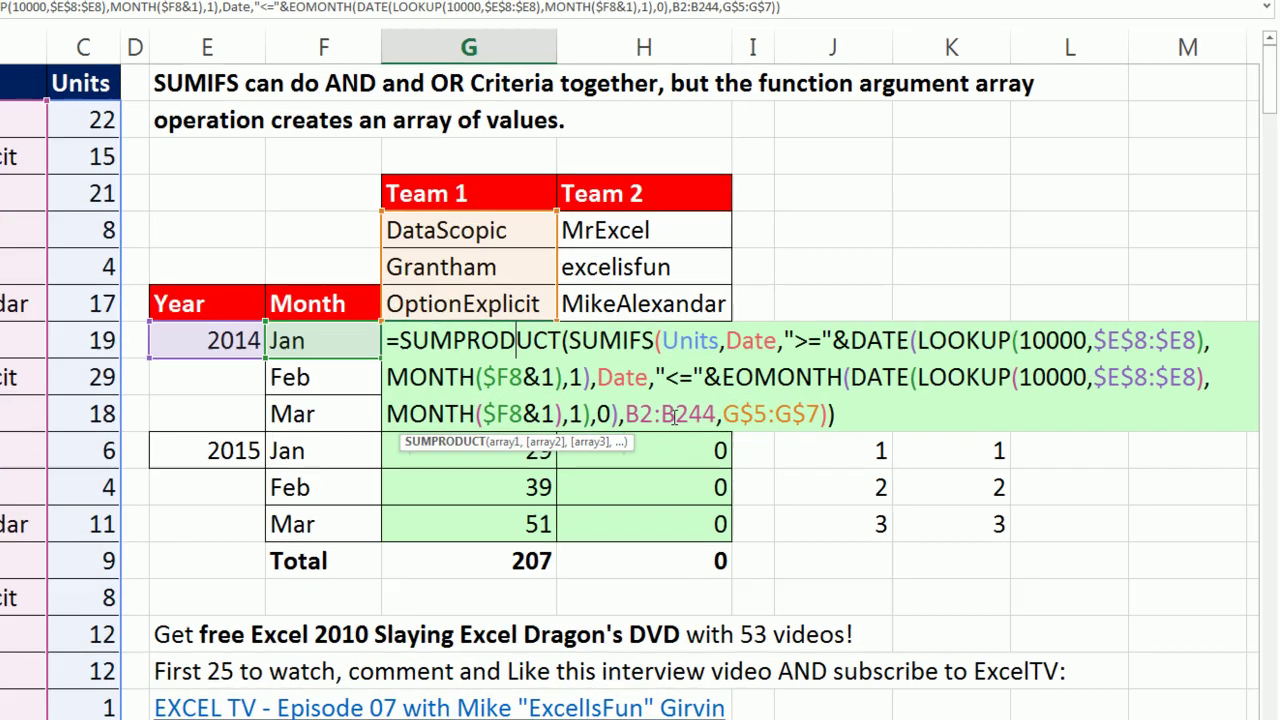
{"action": "left_click", "coordinate": [851, 351]}
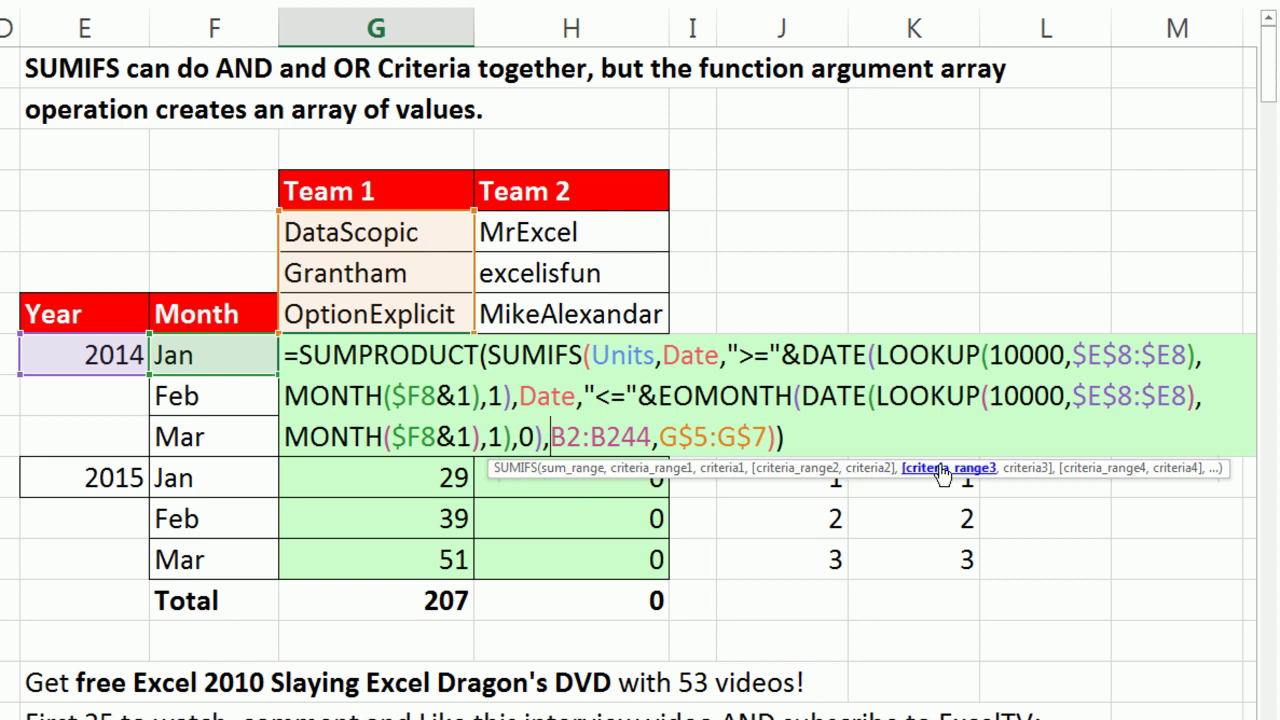
{"action": "left_click_drag", "start_coordinate": [893, 470], "coordinate": [458, 478]}
{"action": "left_click", "coordinate": [513, 476]}
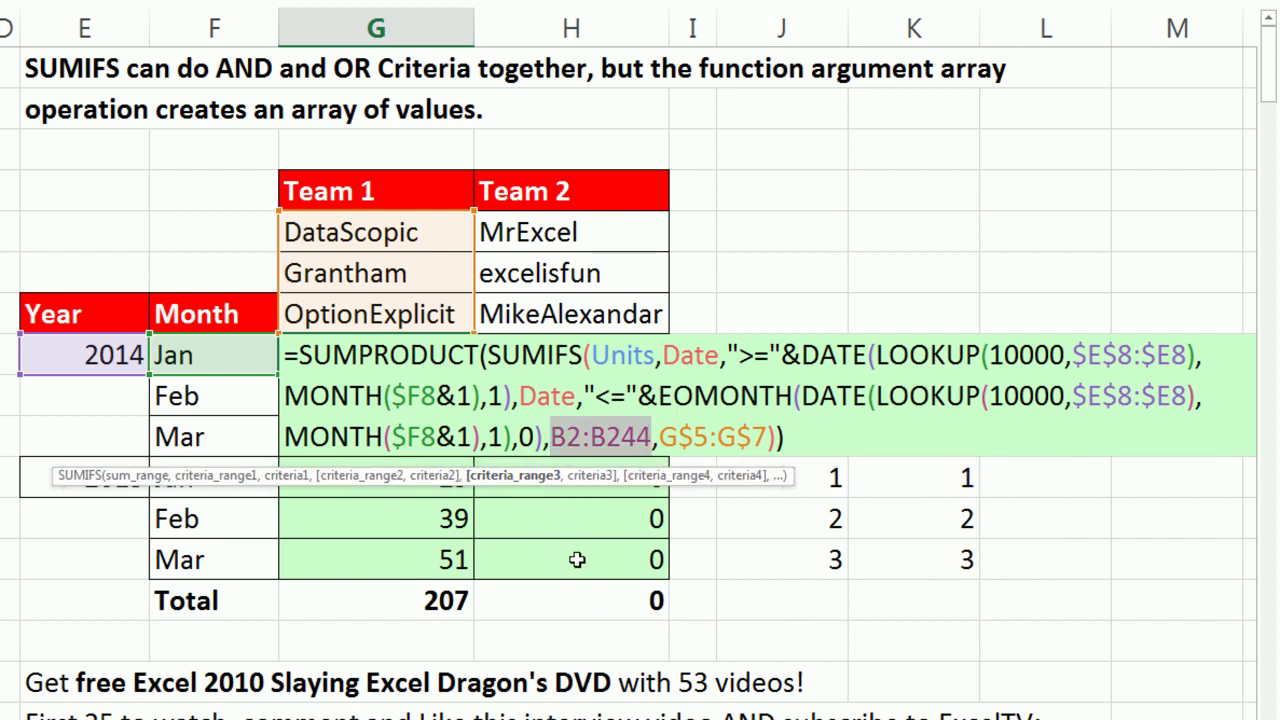
{"action": "type", "text": "sale"}
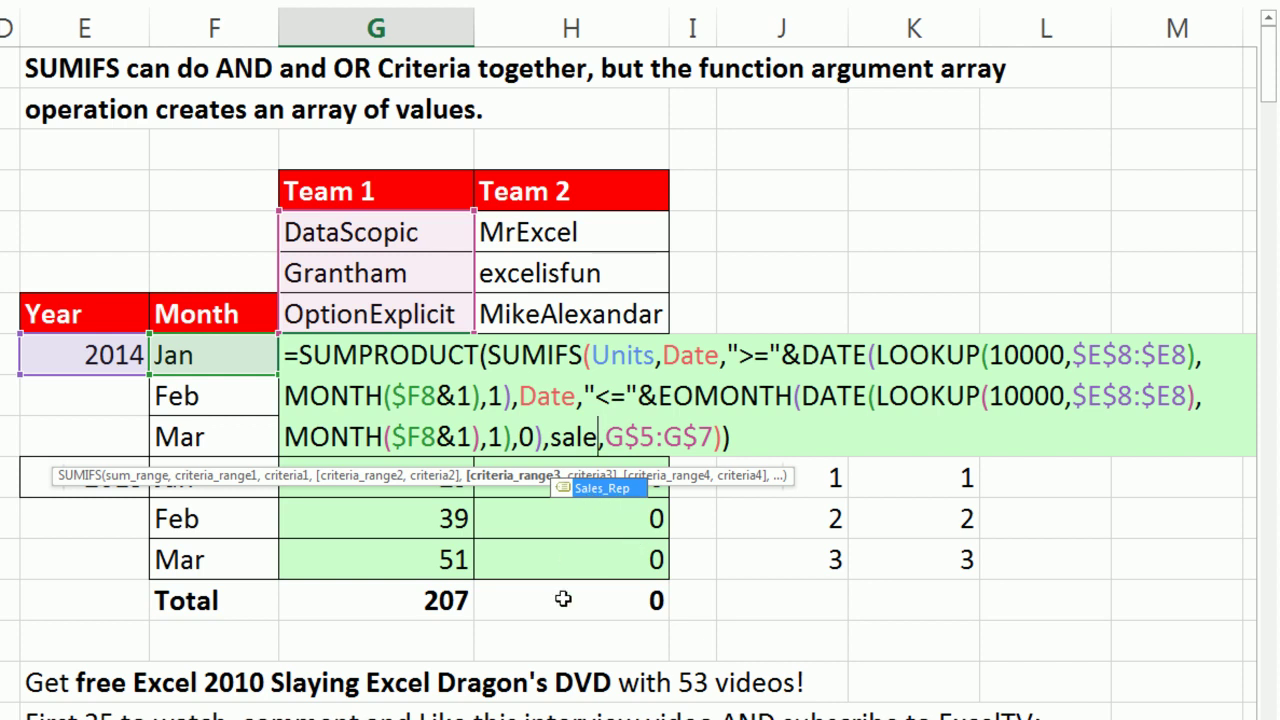
{"action": "key", "text": "Tab"}
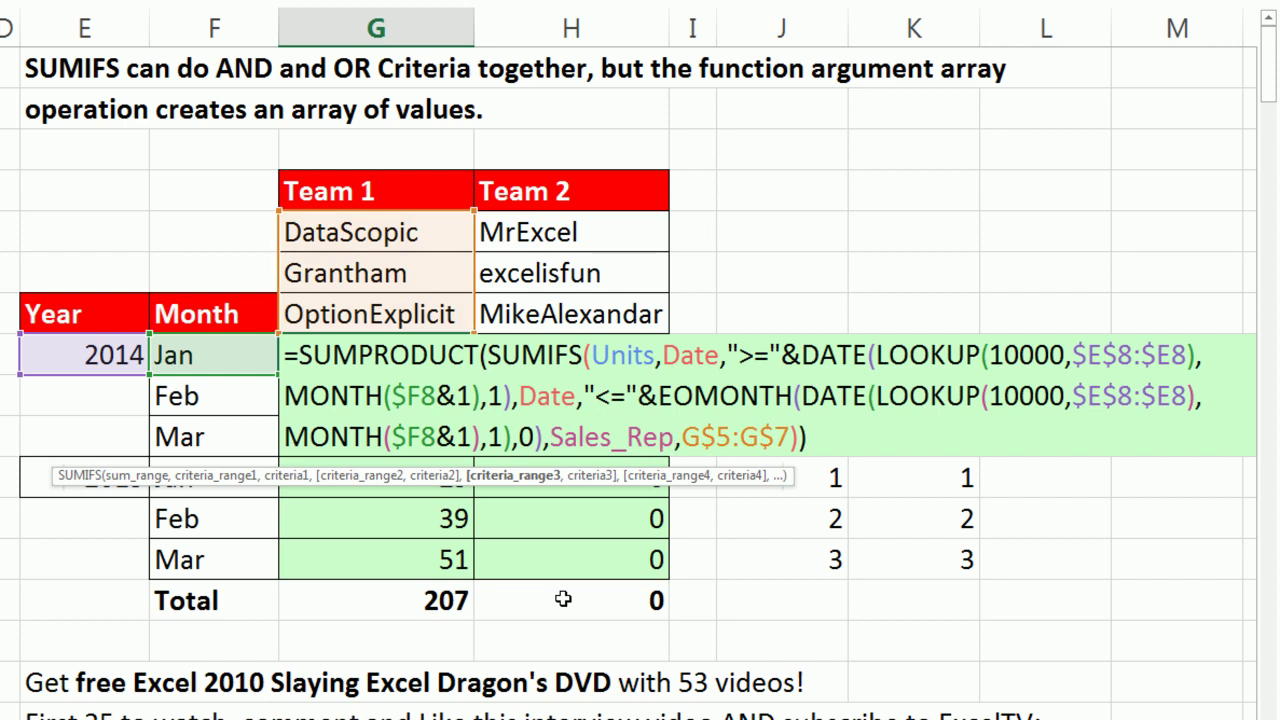
Enter the corrected formula throughout G8:H13 and check the ranges used in the last cell, H13
{"action": "key", "text": "ctrl+Return"}
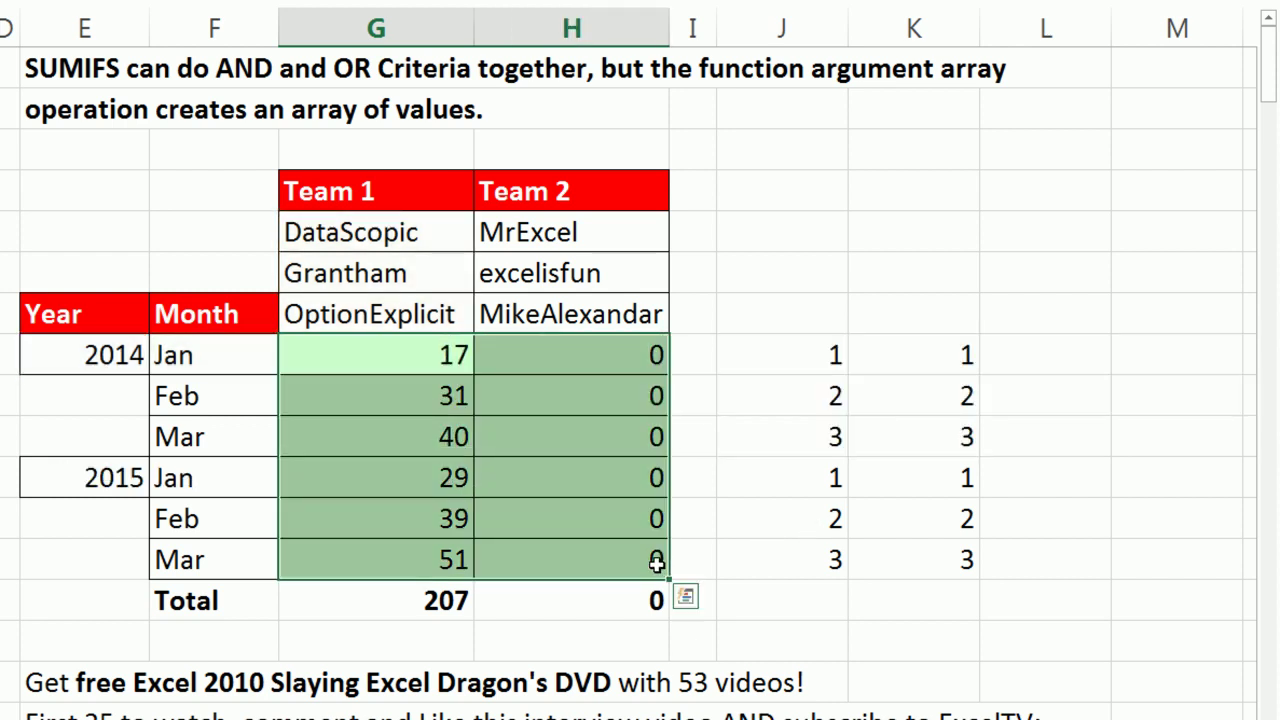
{"action": "key", "text": "F2"}
{"action": "key", "text": "ctrl+Return"}
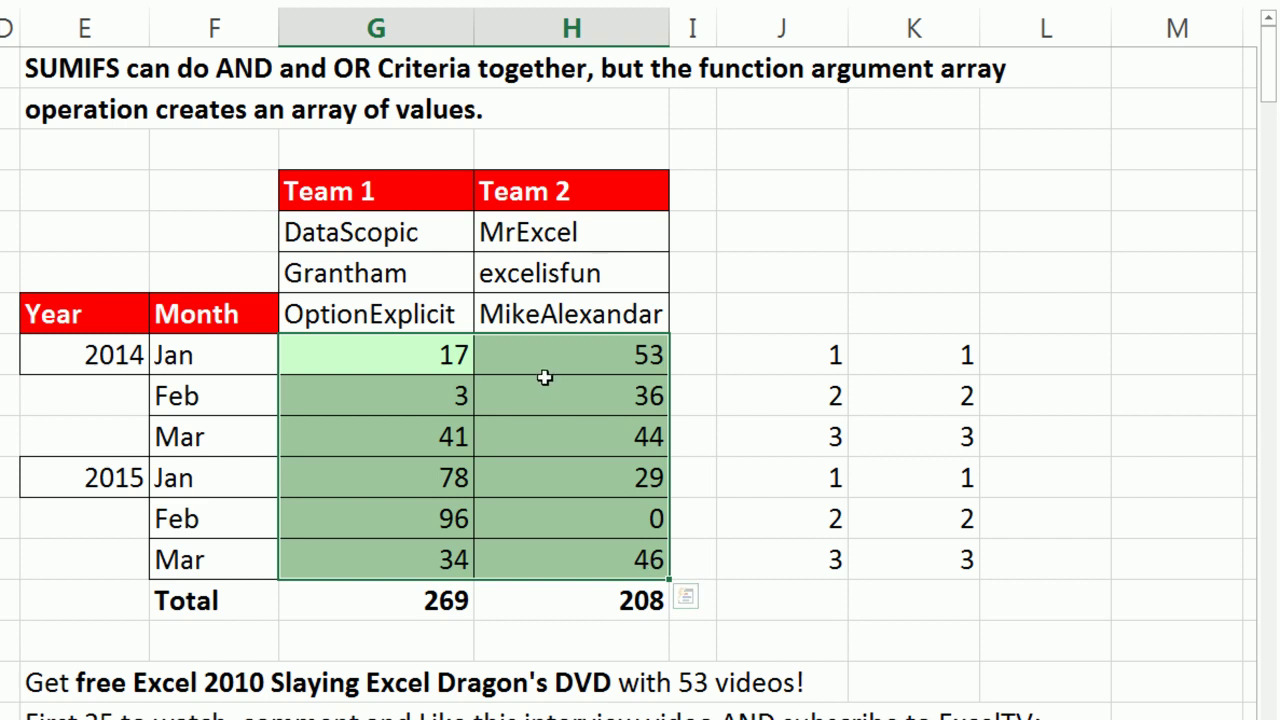
{"action": "left_click", "coordinate": [592, 559]}
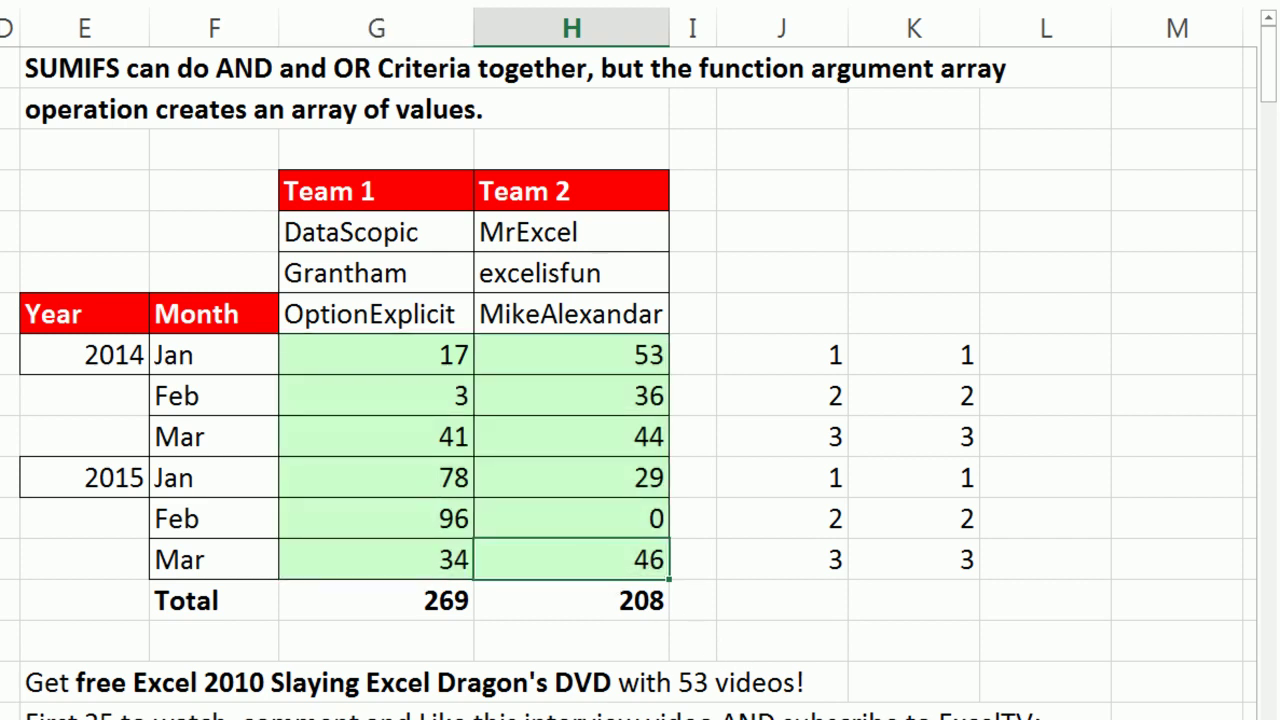
{"action": "key", "text": "F2"}
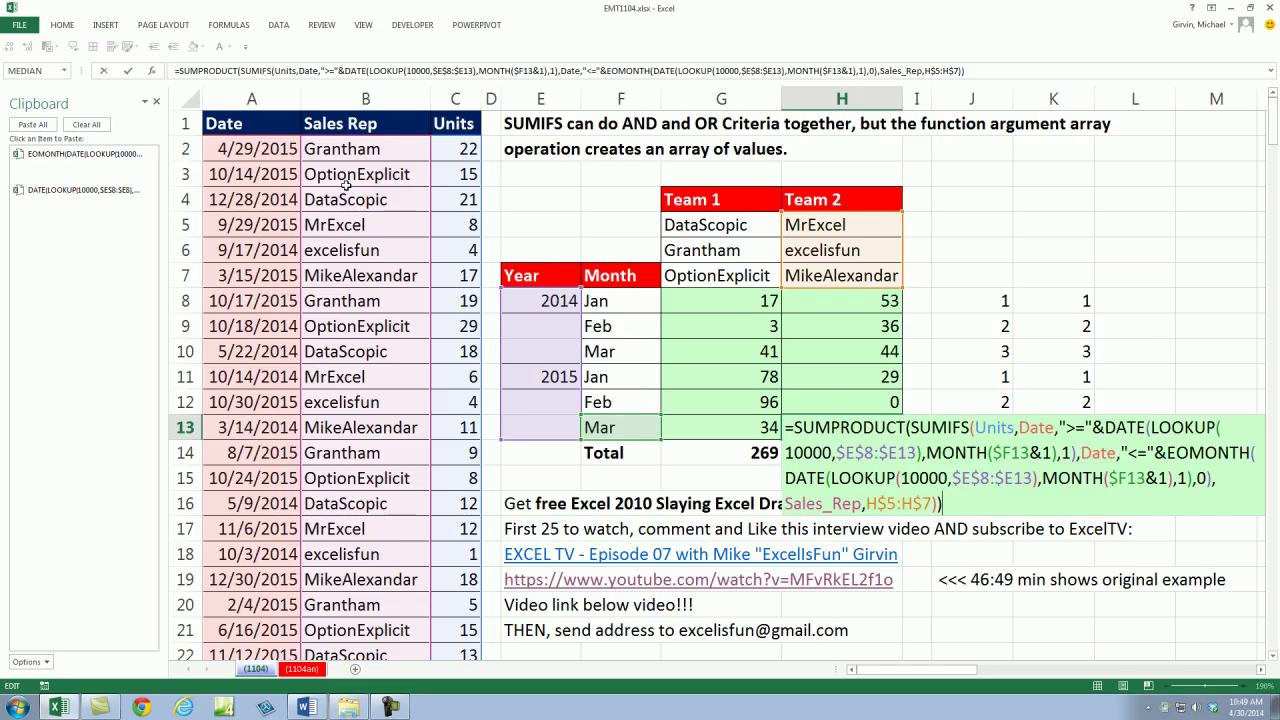
{"action": "key", "text": "ctrl+Return"}
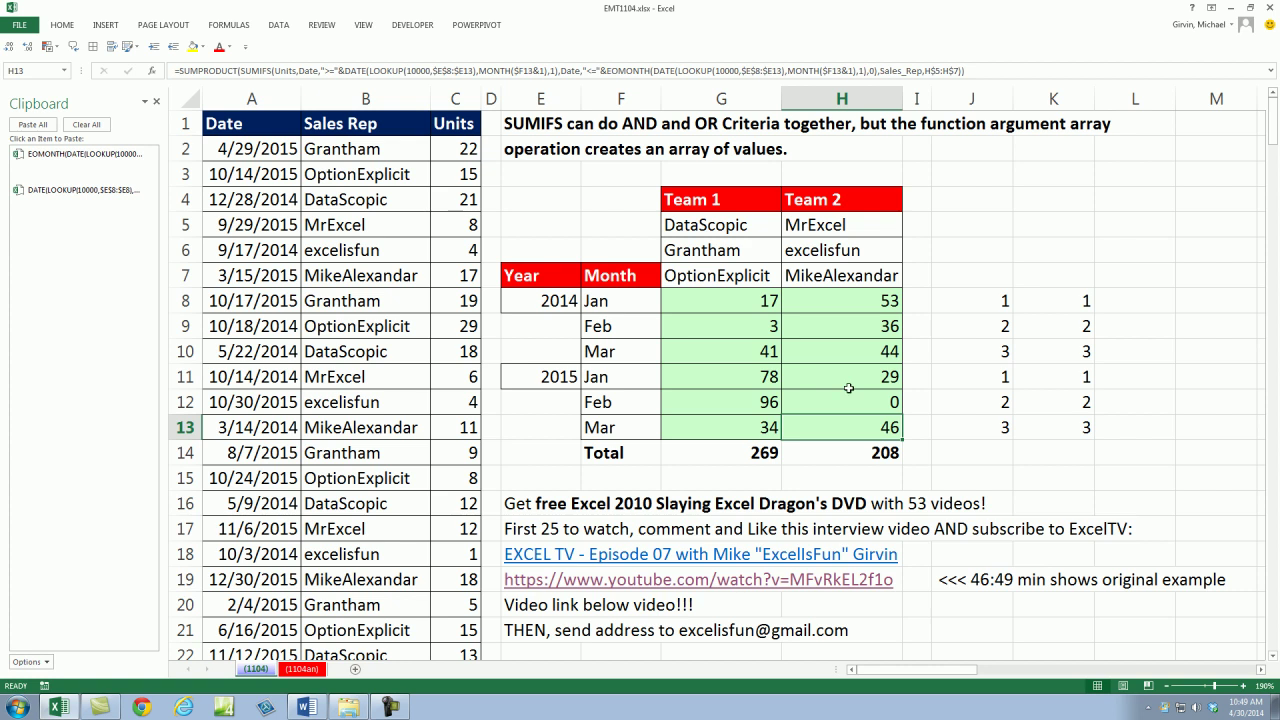
Review the DATE, MONTH and EOMONTH parts of H13's formula that build the start- and end-of-month criteria
{"action": "double_click", "coordinate": [834, 430]}
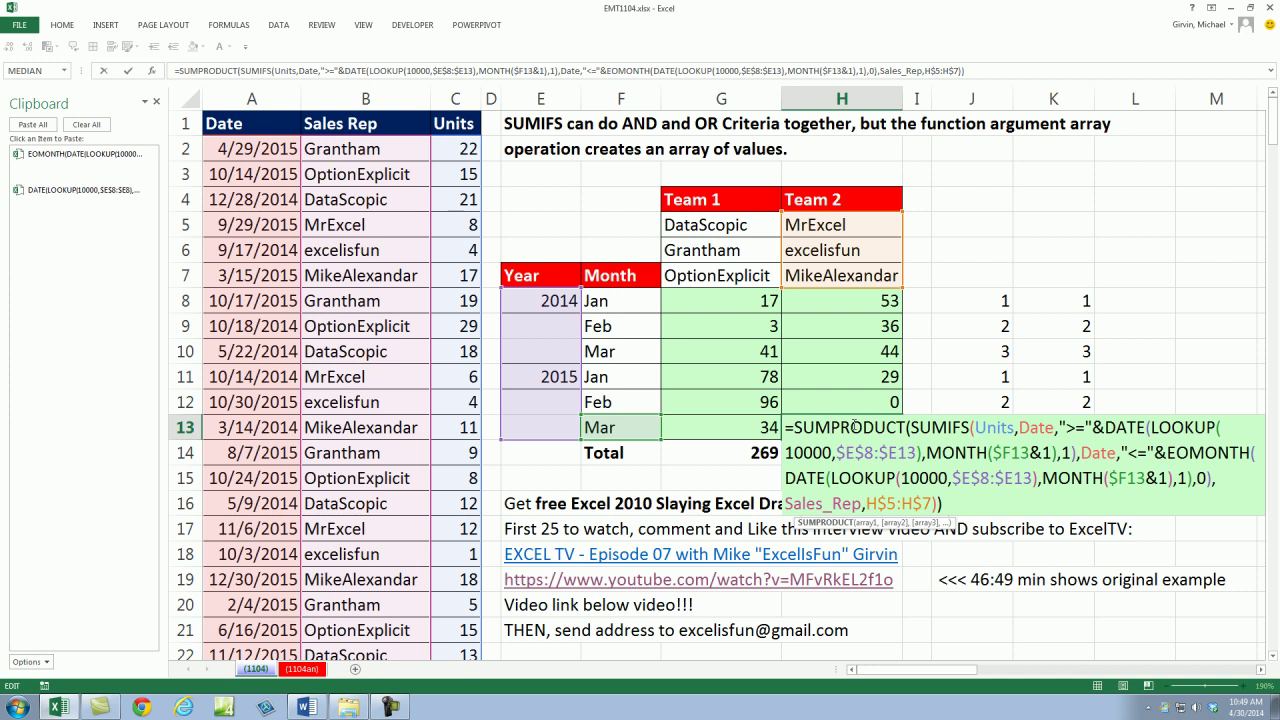
{"action": "left_click", "coordinate": [1151, 427]}
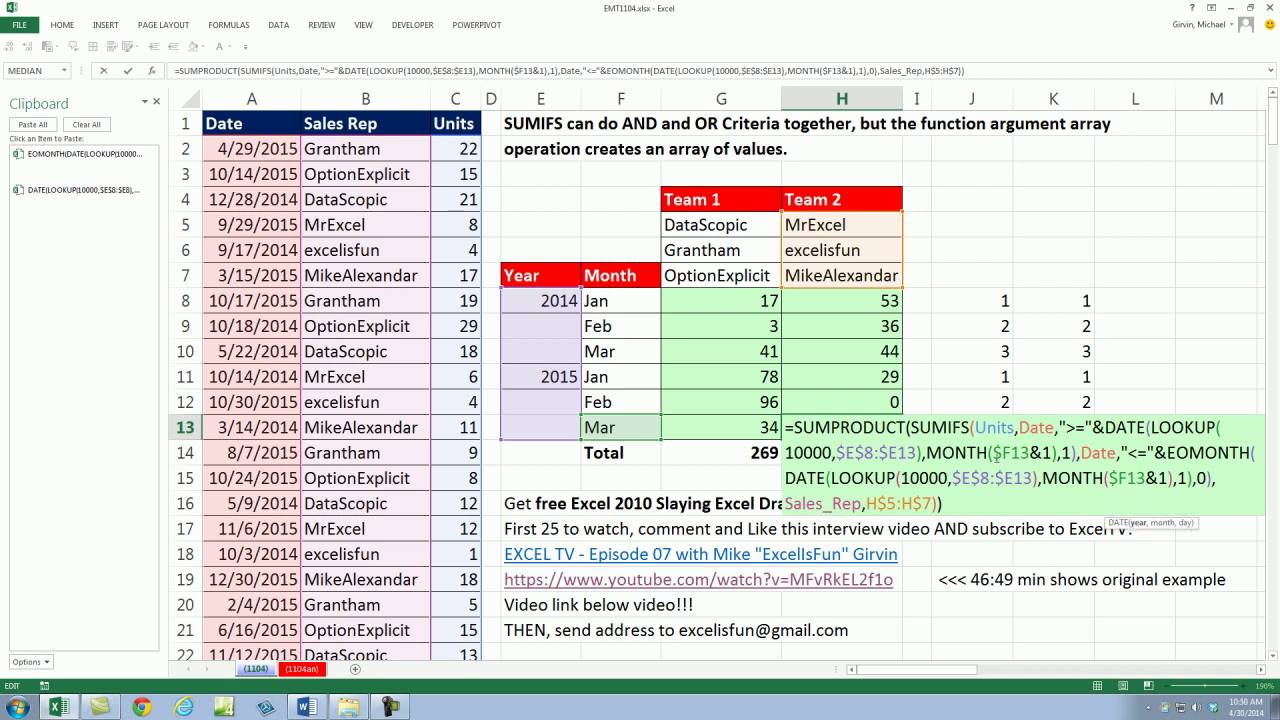
{"action": "left_click", "coordinate": [998, 453]}
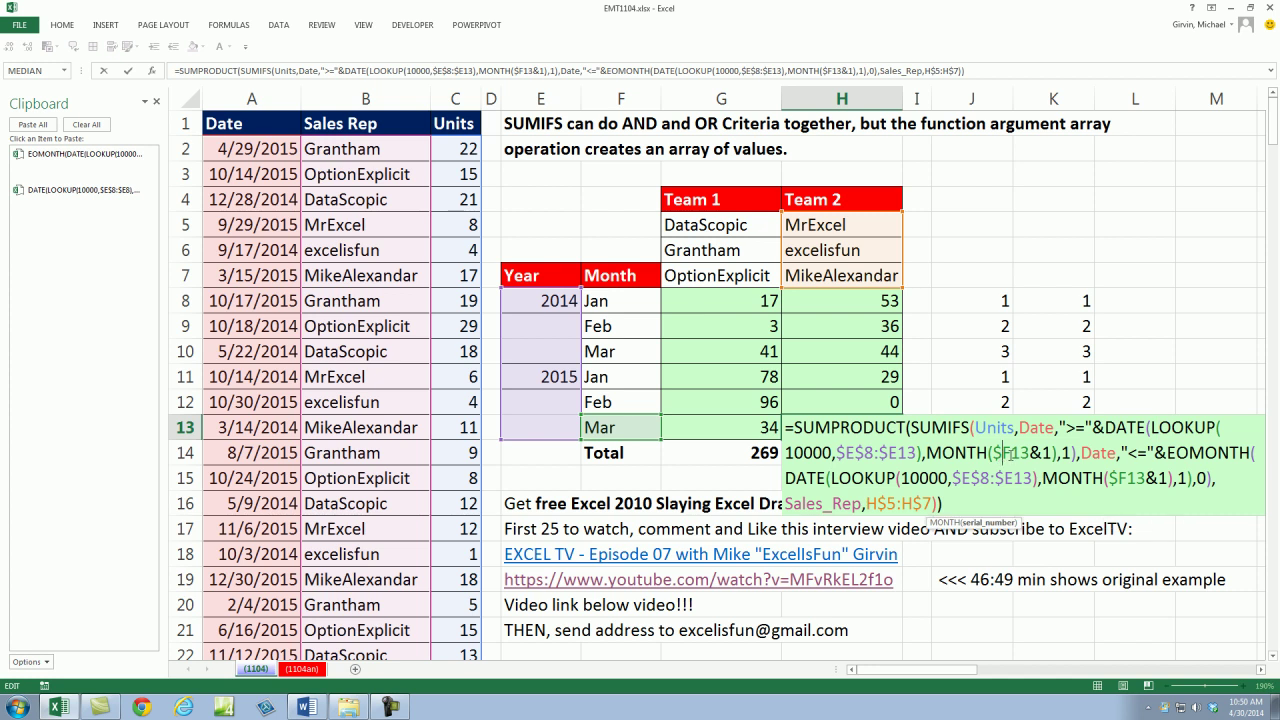
{"action": "left_click", "coordinate": [1103, 428]}
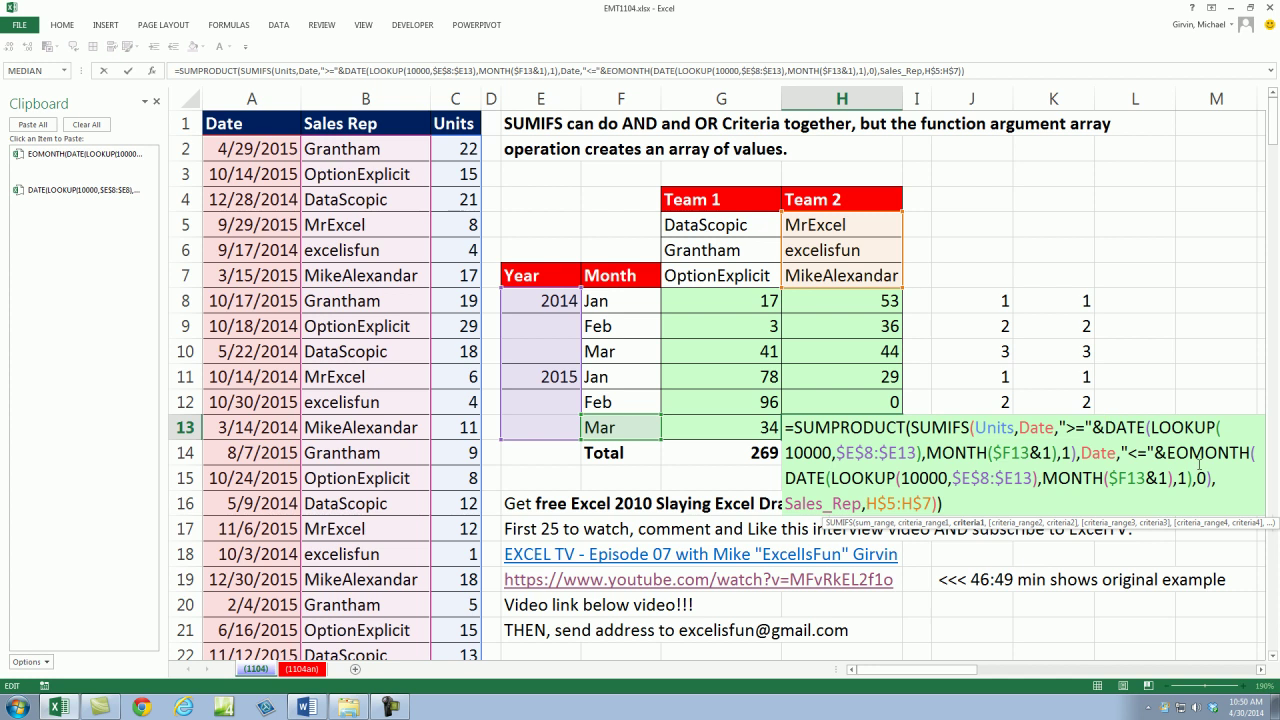
{"action": "left_click", "coordinate": [1164, 452]}
{"action": "key", "text": "ctrl+Return"}
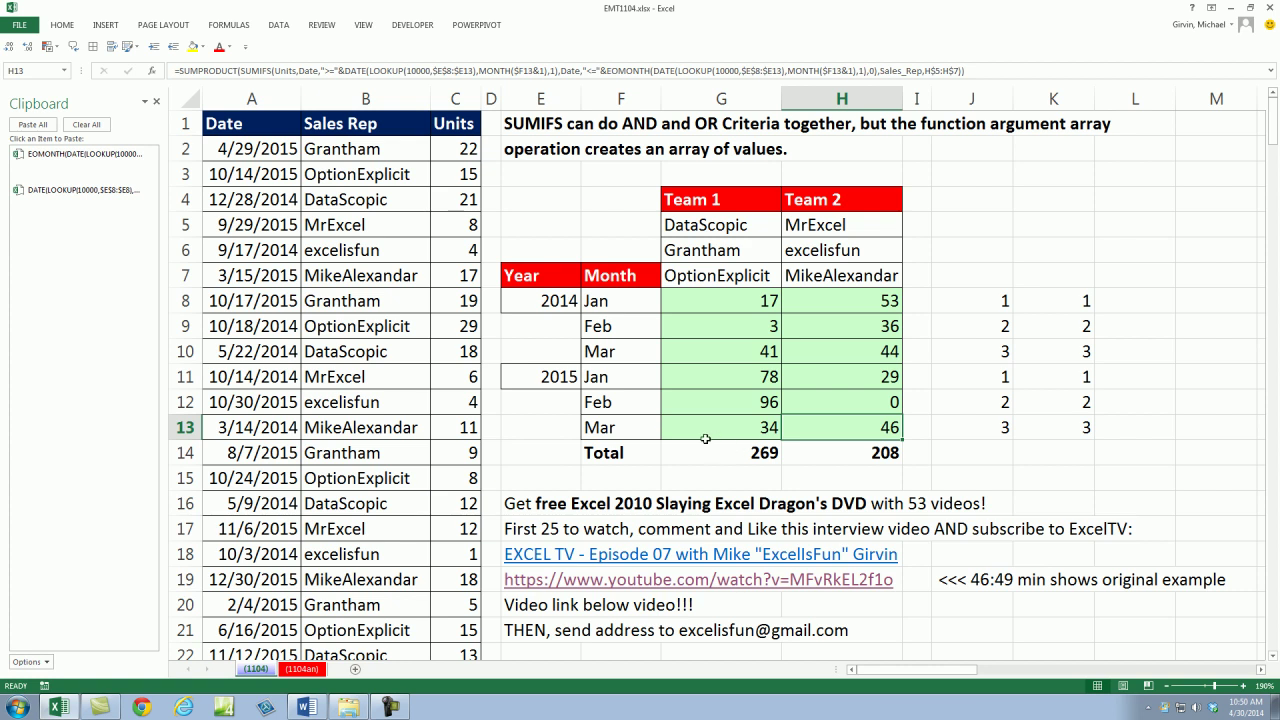